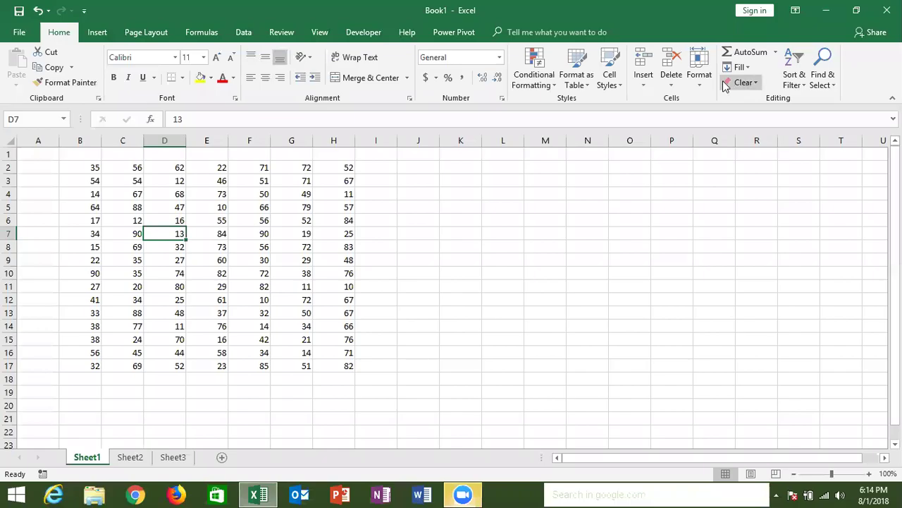
# - Select a few cells, then start typing 96 in D8 and cancel the edit
pyautogui.click(335, 258)
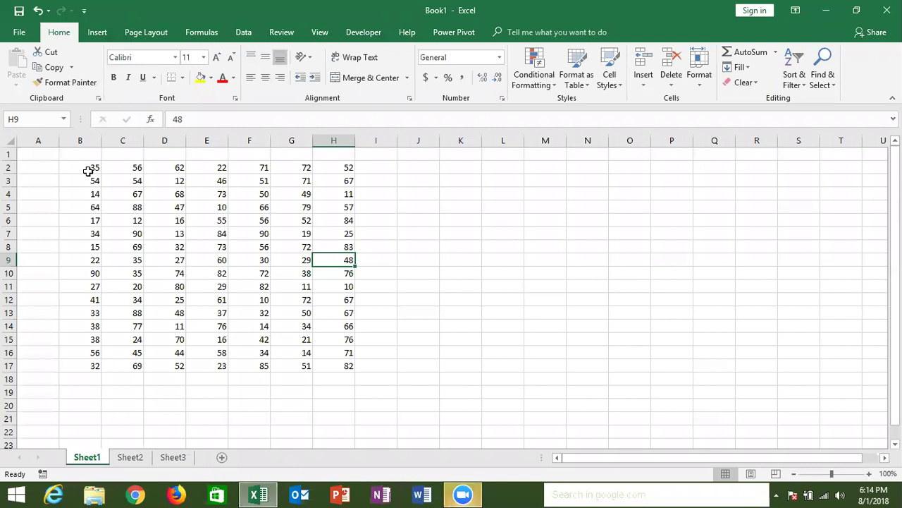
pyautogui.moveTo(88, 169); pyautogui.dragTo(181, 209)
pyautogui.click(180, 244)
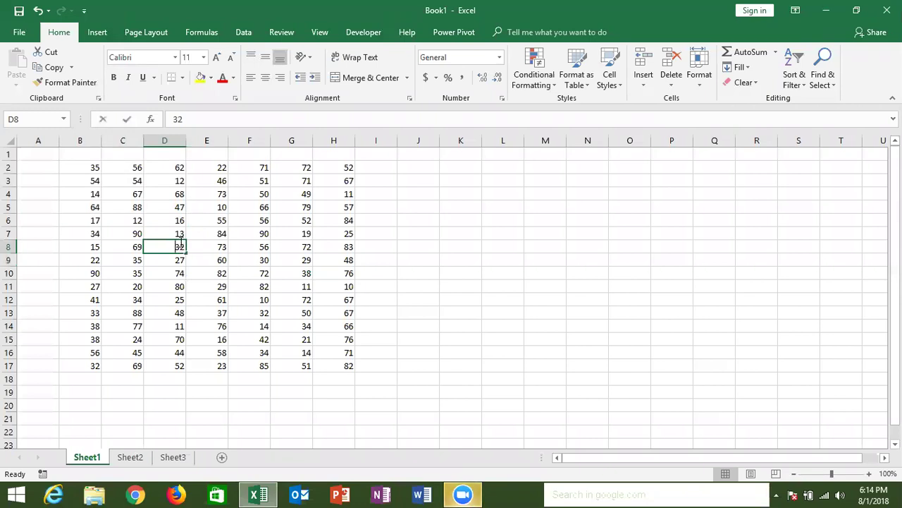
pyautogui.write('96')
pyautogui.press('Escape')
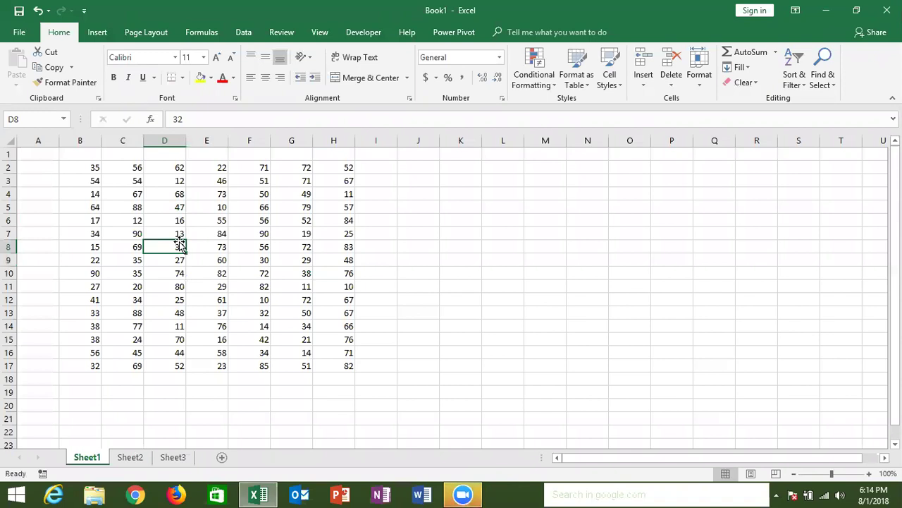
# - Protect Sheet1 with a password, entering it twice to confirm
pyautogui.rightClick(92, 463)
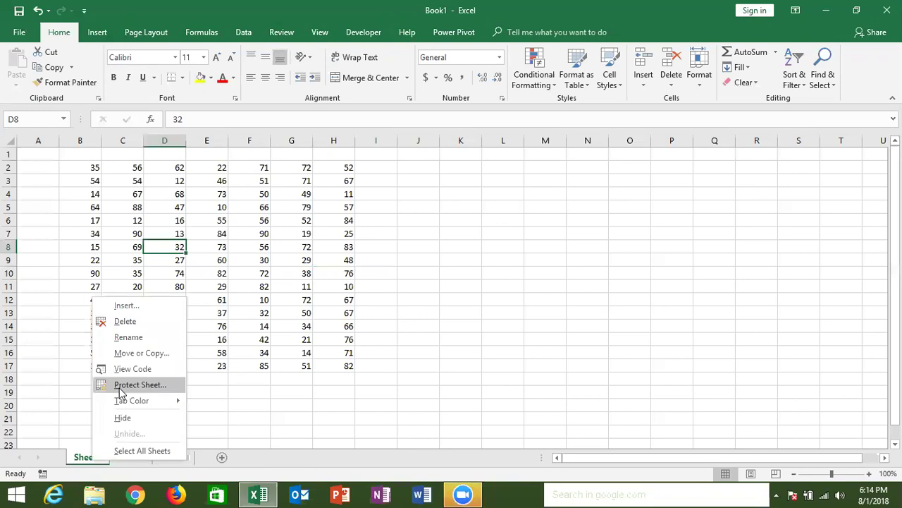
pyautogui.click(120, 386)
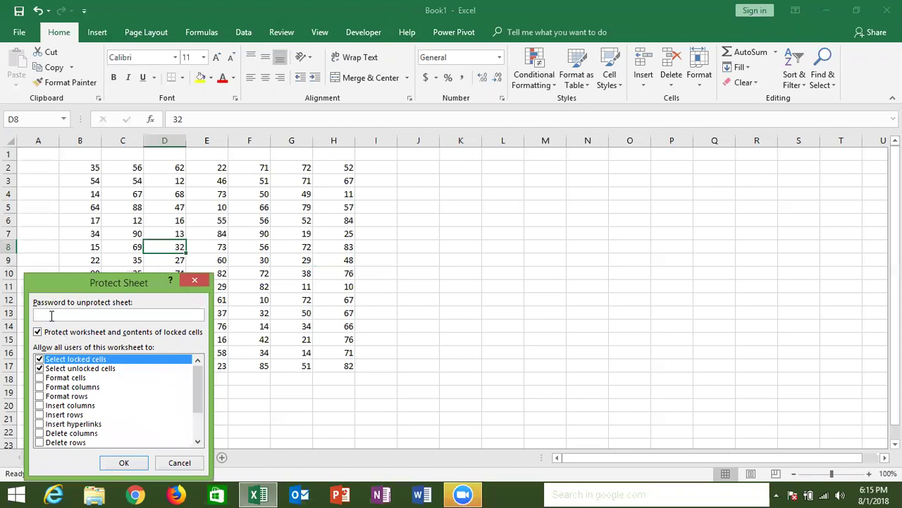
pyautogui.write('1')
pyautogui.press('Return')
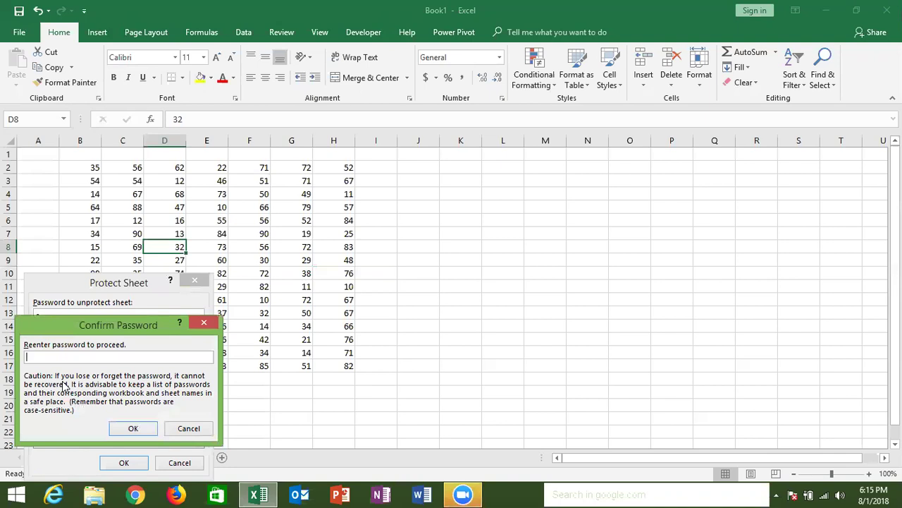
pyautogui.write('1')
pyautogui.click(129, 427)
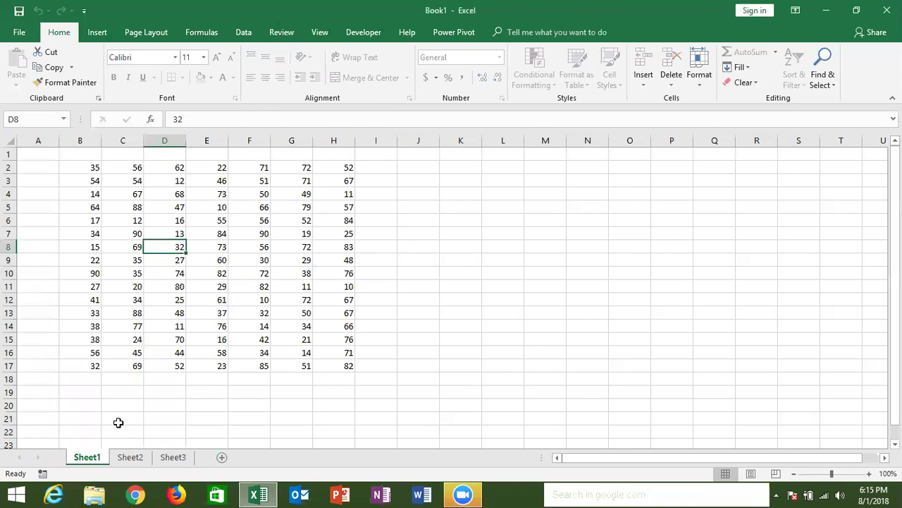
pyautogui.click(173, 388)
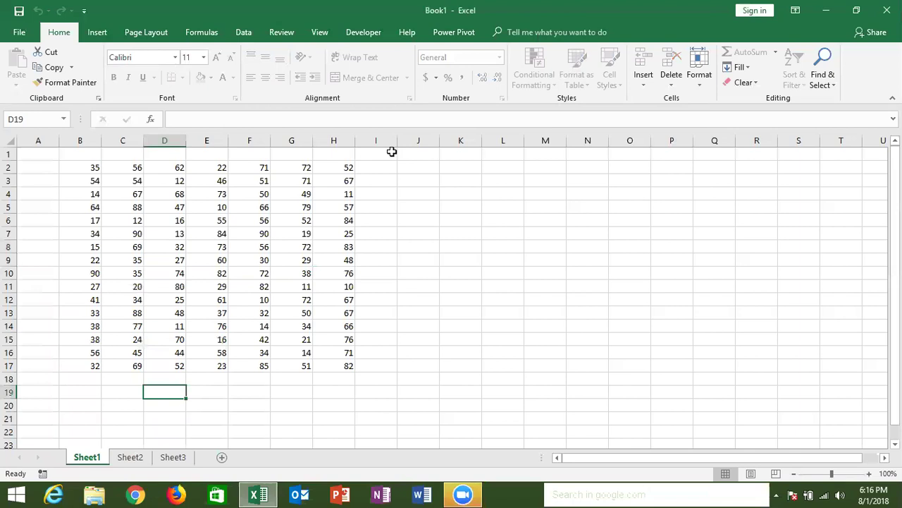
pyautogui.click(319, 195)
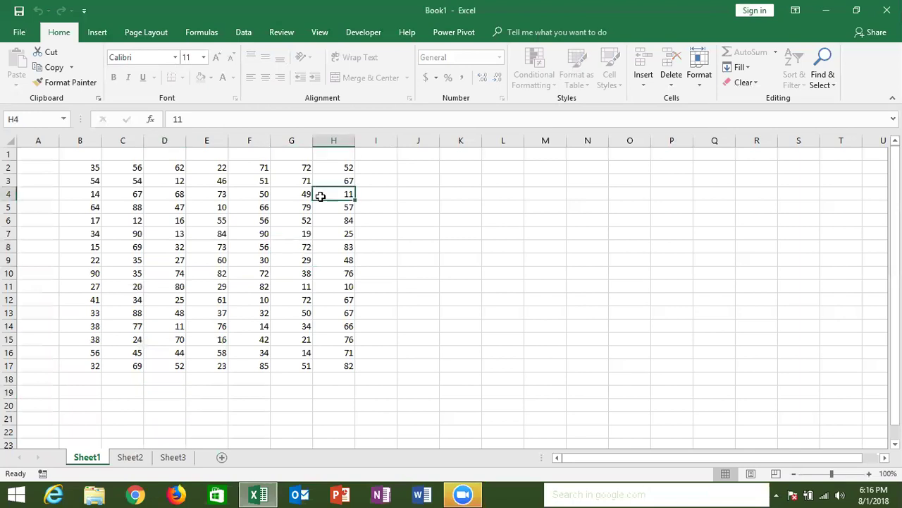
pyautogui.doubleClick(323, 201)
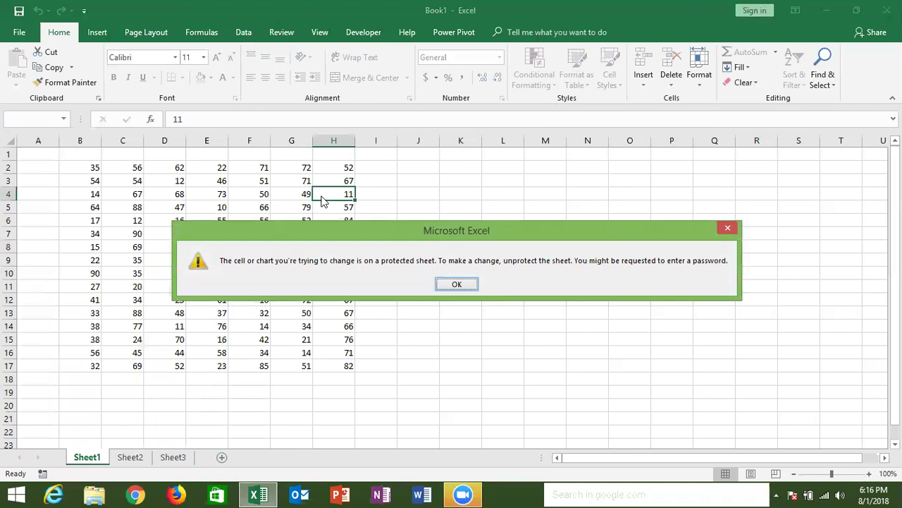
pyautogui.press('Return')
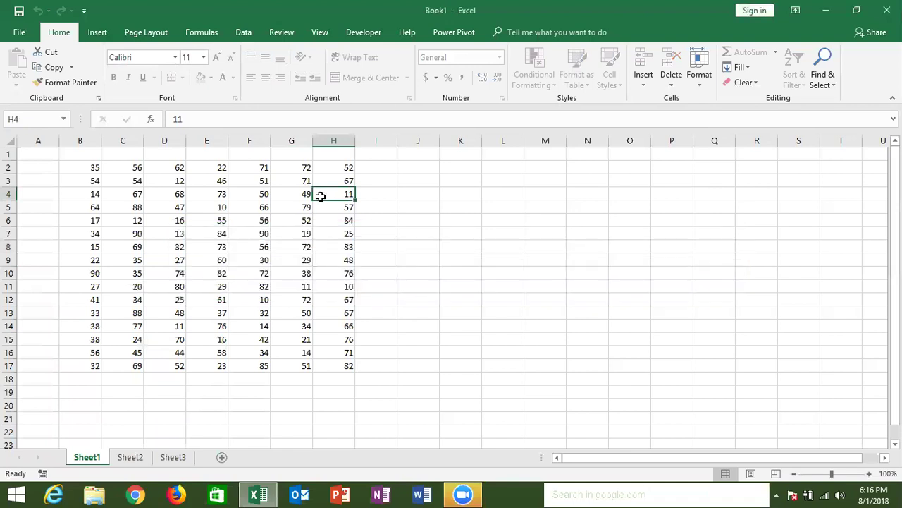
pyautogui.moveTo(132, 201)
pyautogui.mouseDown()
pyautogui.moveTo(219, 253)
pyautogui.moveTo(230, 272)
pyautogui.mouseUp()
pyautogui.hotkey('ctrl', 'c')
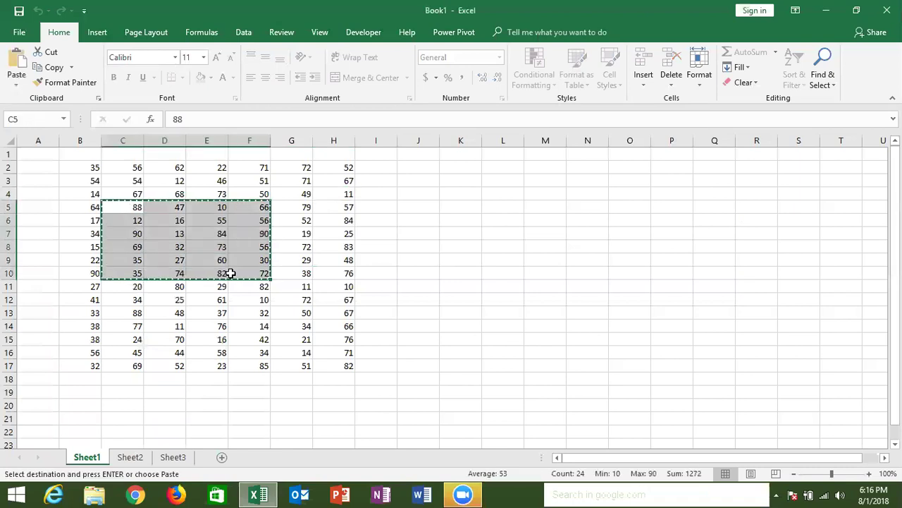
pyautogui.press('Escape')
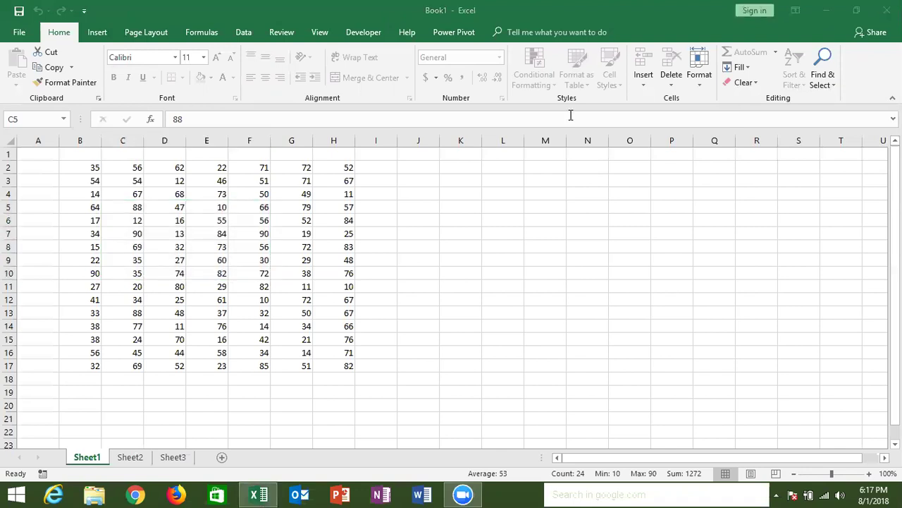
pyautogui.click(176, 223)
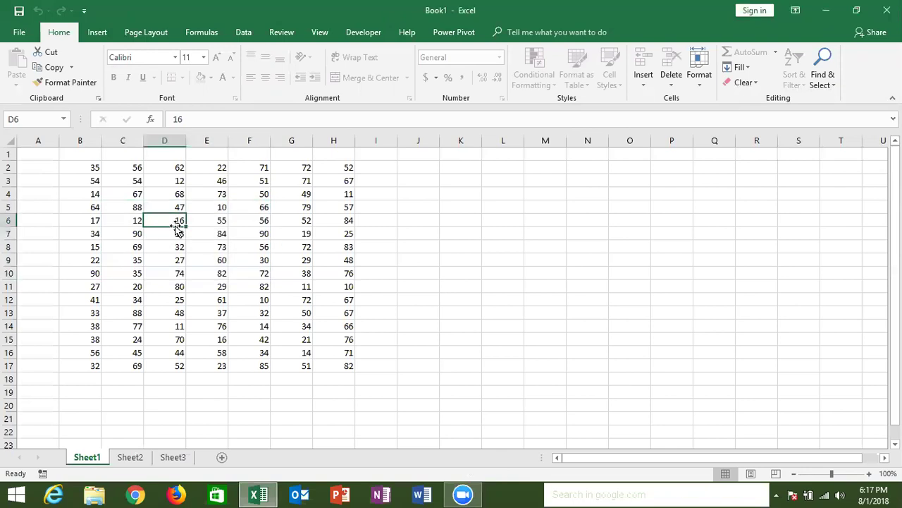
pyautogui.click(218, 231)
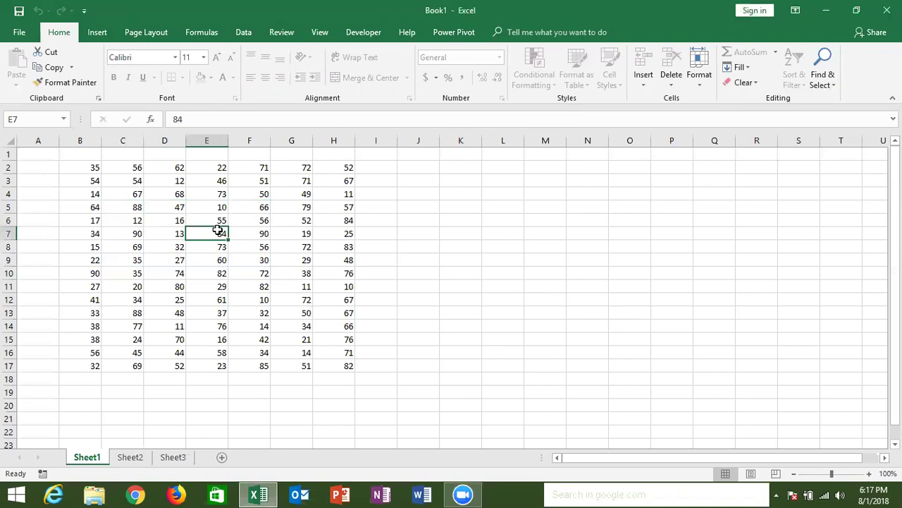
pyautogui.click(173, 220)
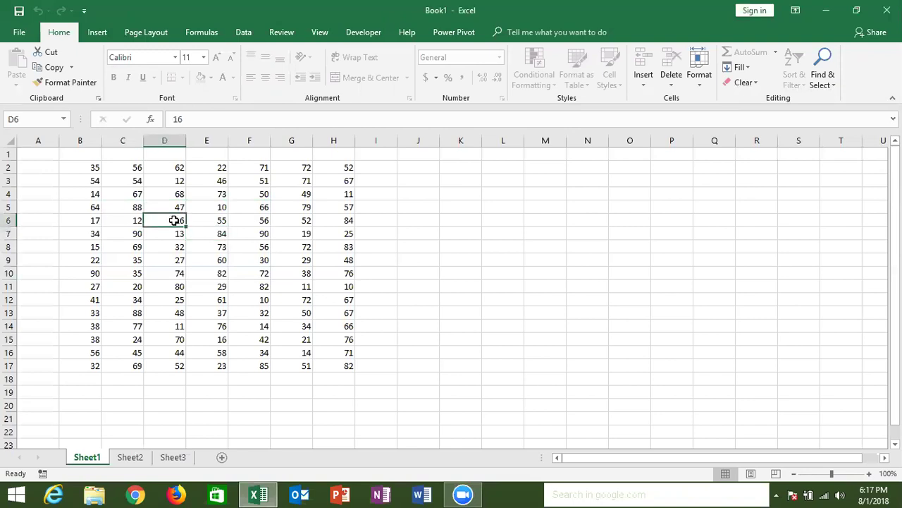
pyautogui.keyDown('shift'); pyautogui.click(285, 275); pyautogui.keyUp('shift')
pyautogui.hotkey('ctrl', 'c')
pyautogui.press('Escape')
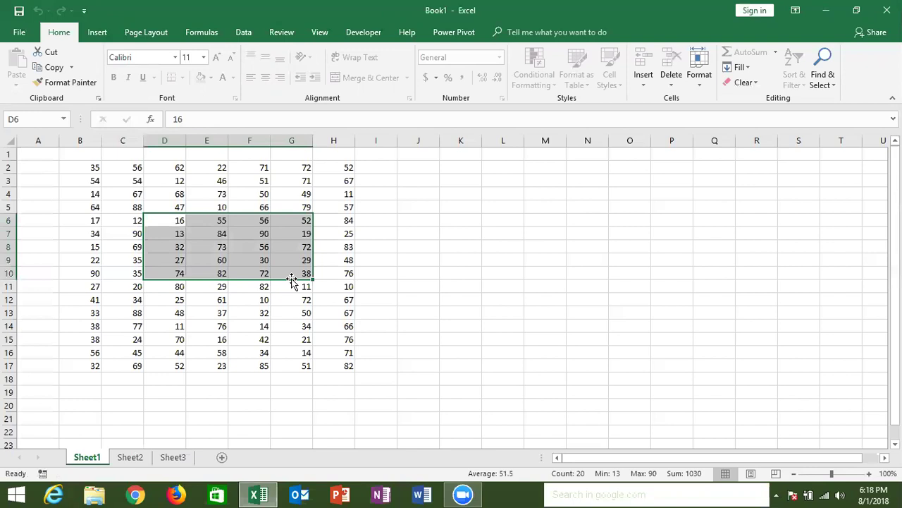
pyautogui.click(368, 270)
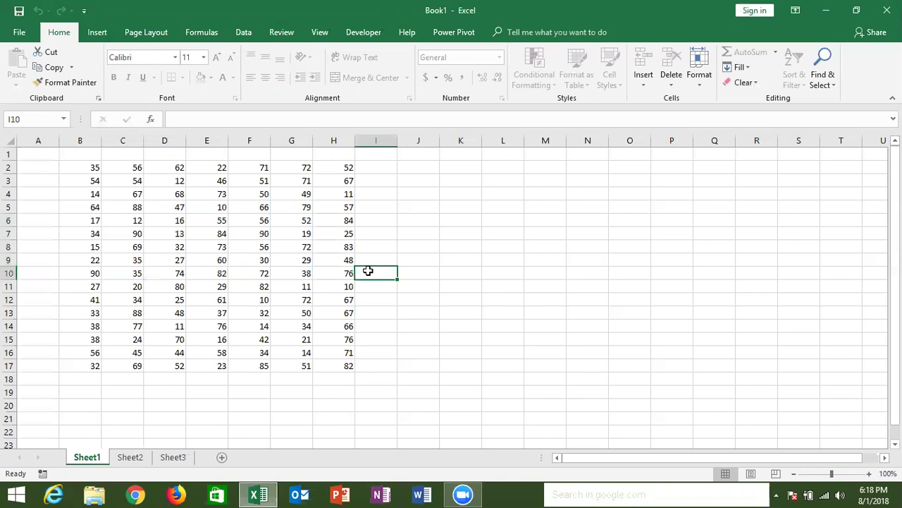
pyautogui.click(384, 258)
pyautogui.click(386, 248)
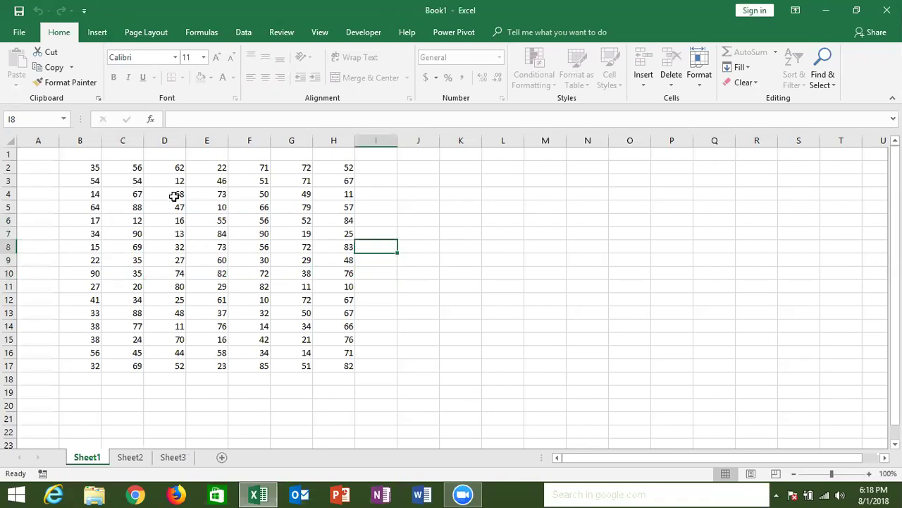
pyautogui.moveTo(88, 167); pyautogui.dragTo(334, 367)
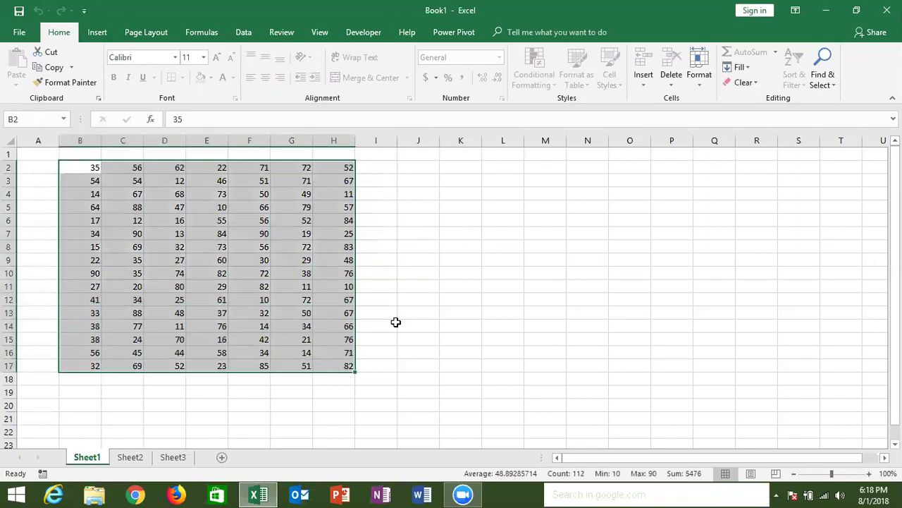
pyautogui.click(442, 287)
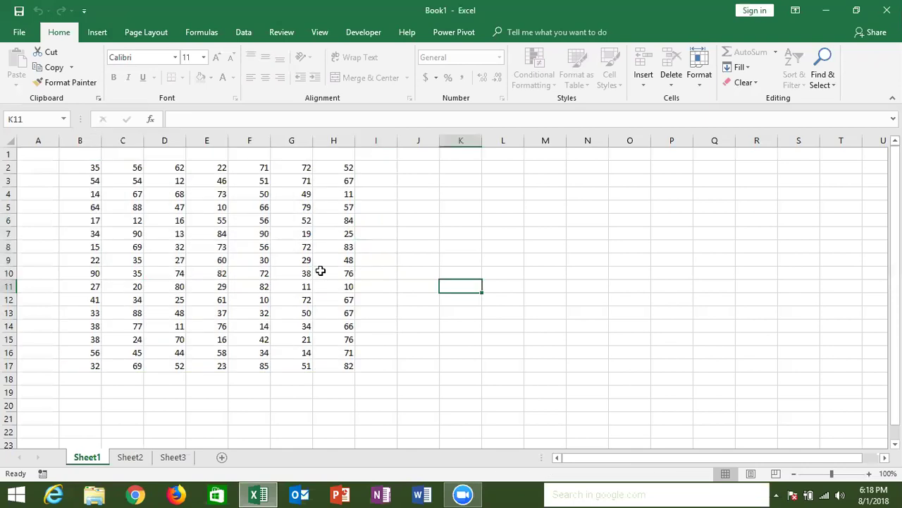
# - Unprotect Sheet1 by entering its password
pyautogui.rightClick(90, 459)
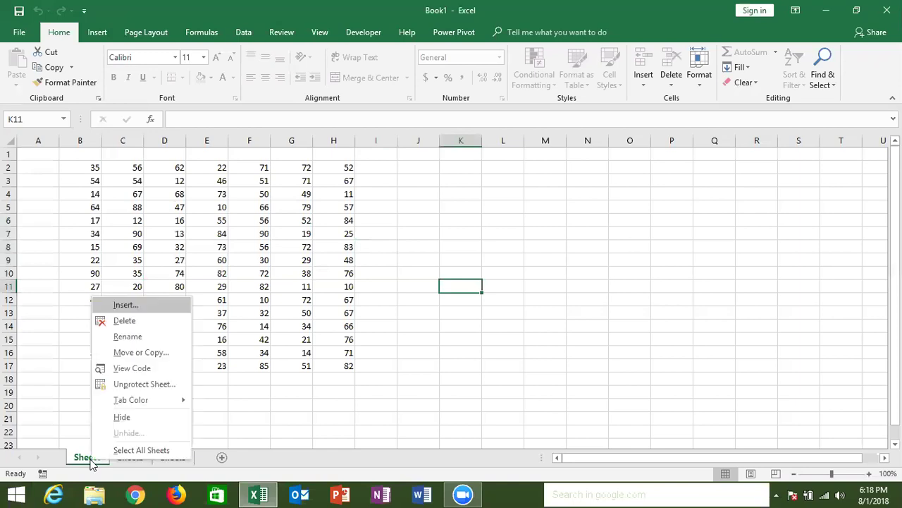
pyautogui.click(144, 385)
pyautogui.write('1')
pyautogui.click(145, 392)
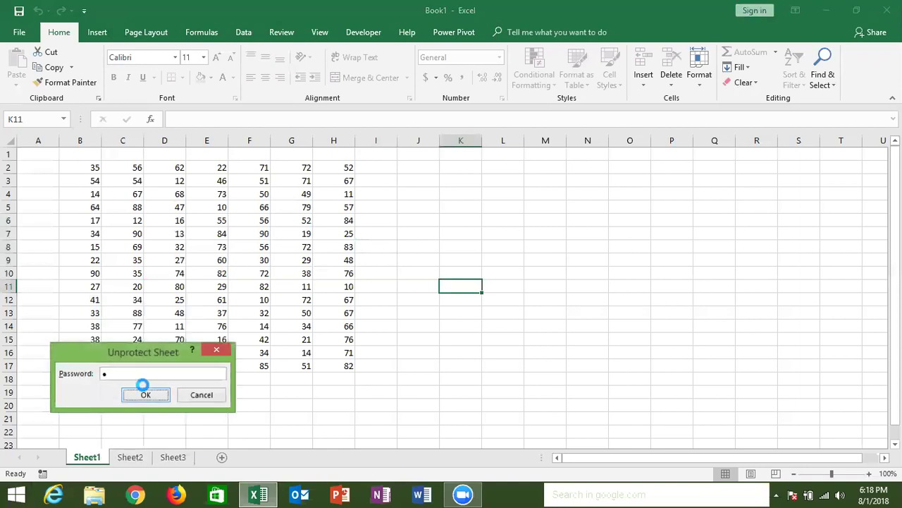
# - Re-protect Sheet1 without a password, ticking Format cells so users can format
pyautogui.rightClick(89, 458)
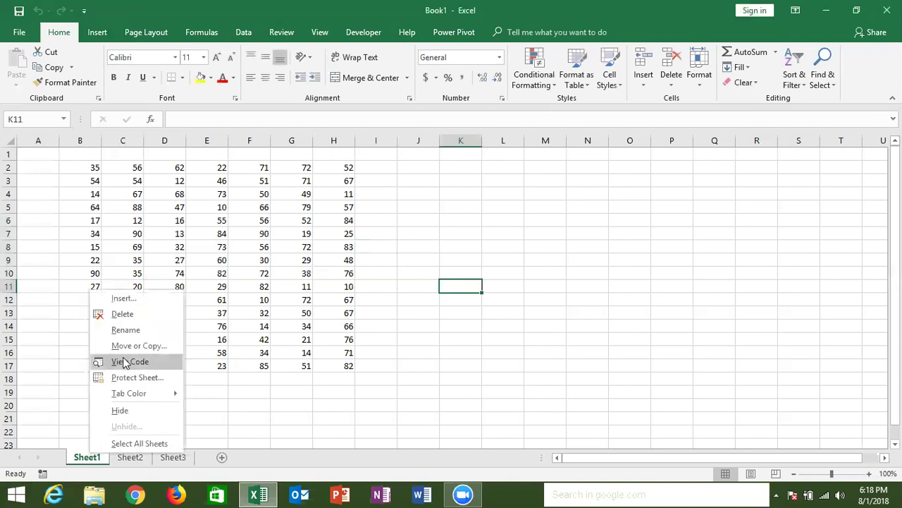
pyautogui.click(126, 377)
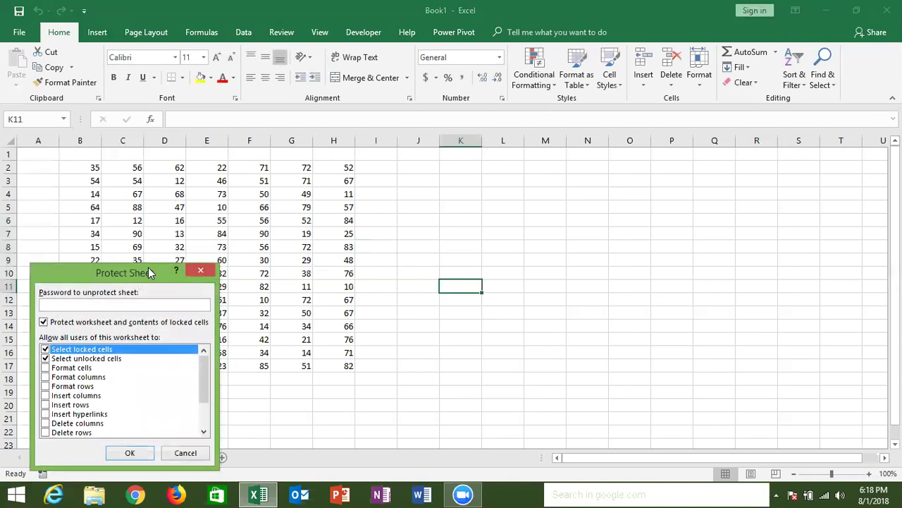
pyautogui.moveTo(148, 267); pyautogui.dragTo(524, 195)
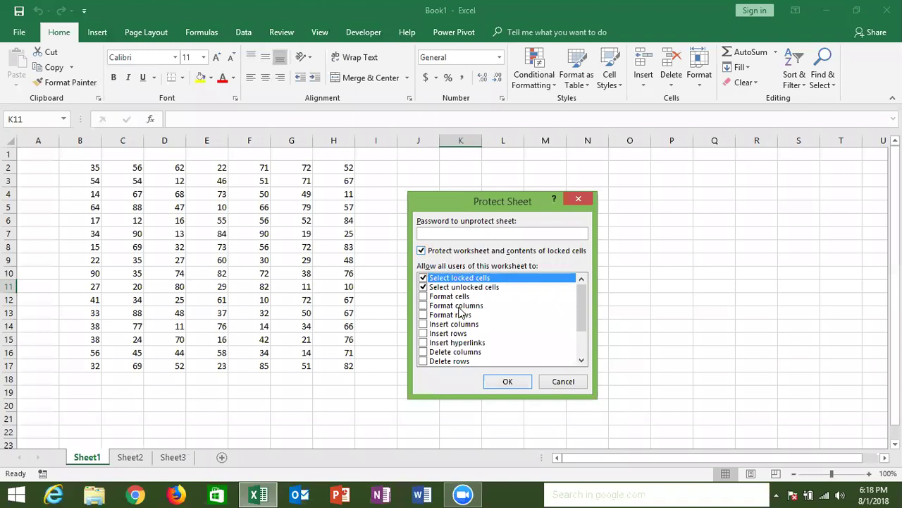
pyautogui.click(582, 331)
pyautogui.click(584, 306)
pyautogui.click(423, 296)
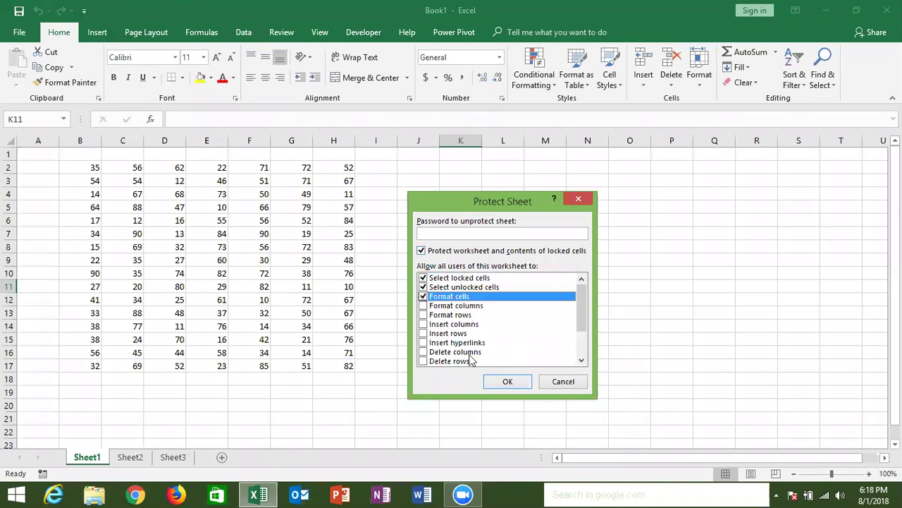
pyautogui.click(491, 383)
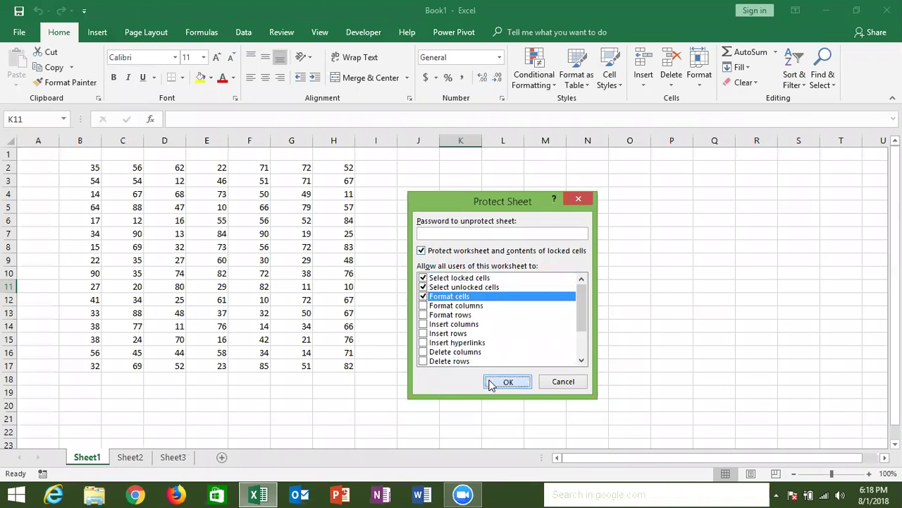
pyautogui.click(281, 234)
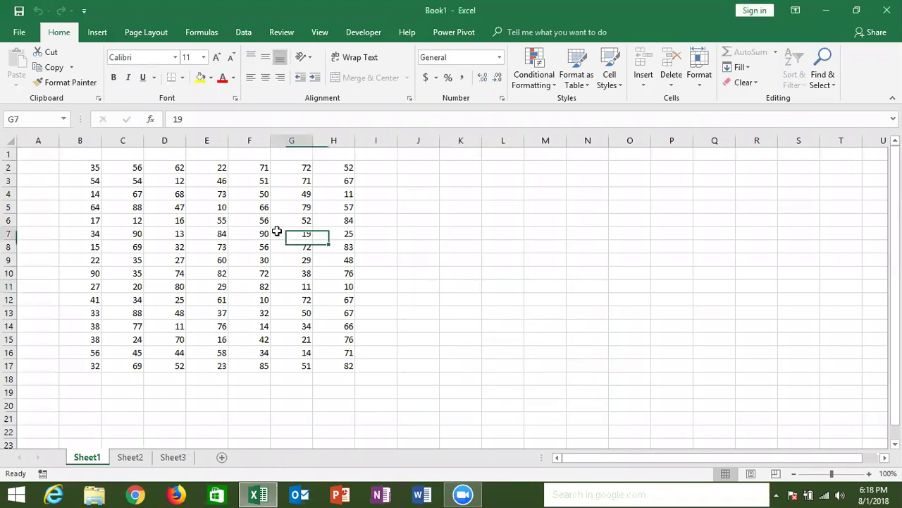
# - Try filling G7 yellow, dismiss the protection warning, and unprotect Sheet1
pyautogui.click(201, 78)
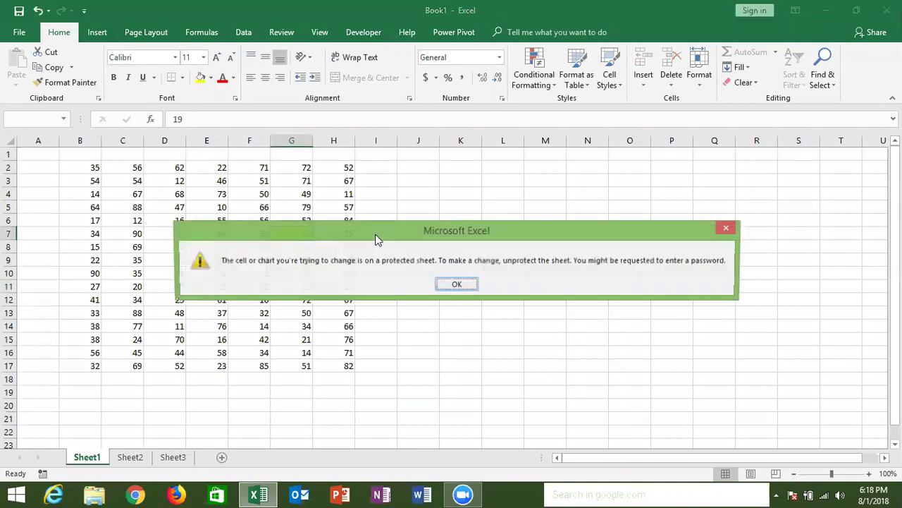
pyautogui.press('Return')
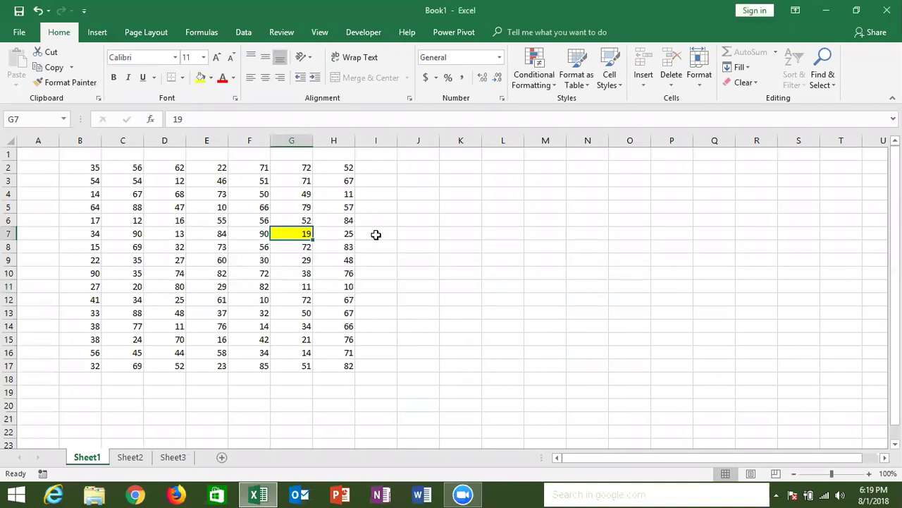
pyautogui.rightClick(95, 459)
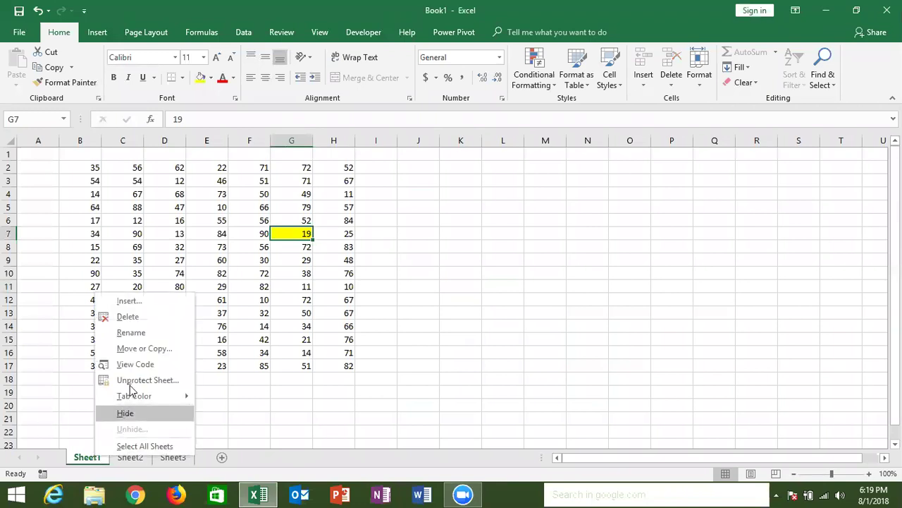
pyautogui.click(130, 380)
# - In Protect Sheet, untick Format cells, Select locked cells and Select unlocked cells
pyautogui.rightClick(91, 458)
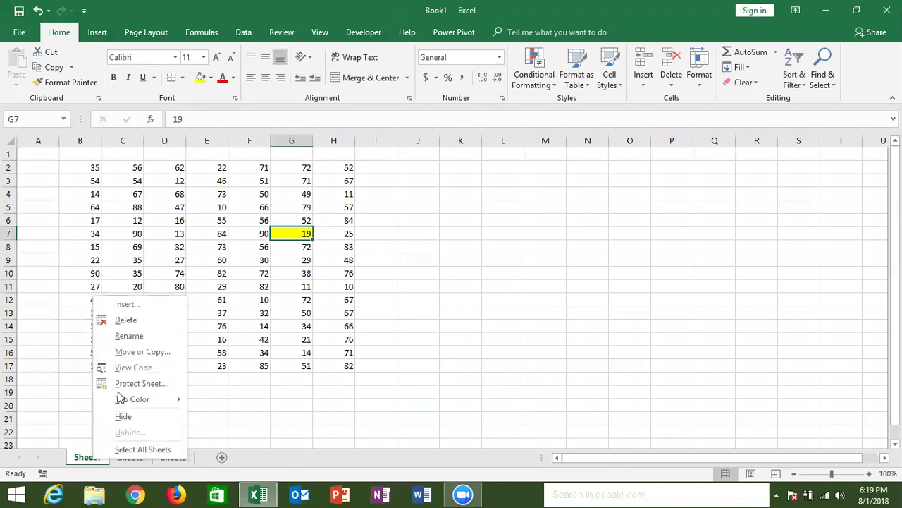
pyautogui.click(123, 383)
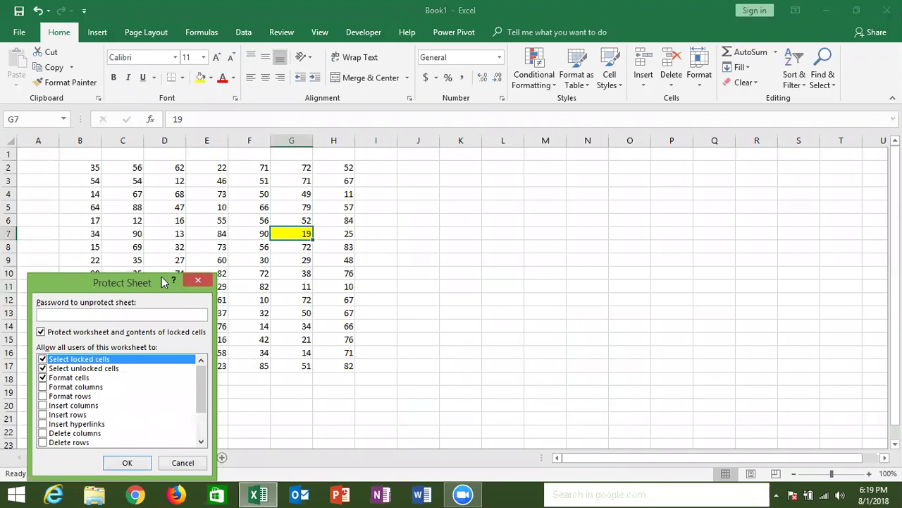
pyautogui.moveTo(164, 281); pyautogui.dragTo(527, 249)
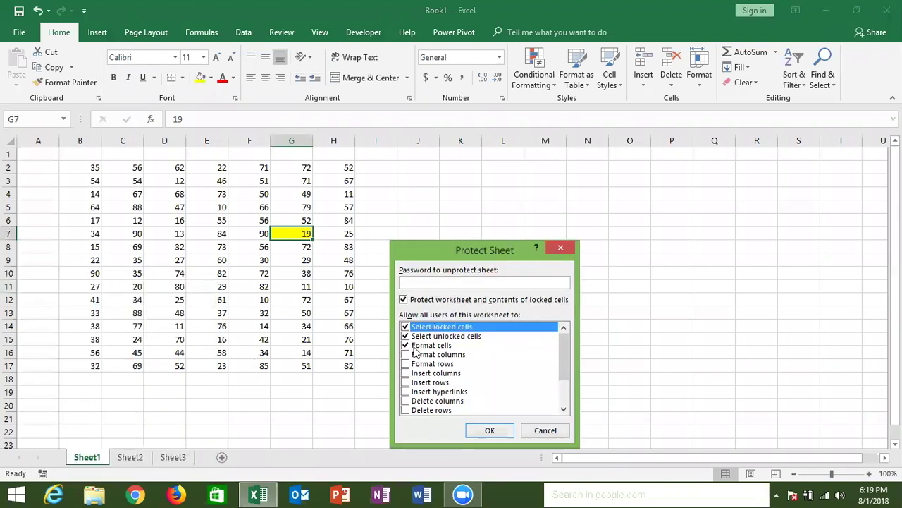
pyautogui.click(406, 345)
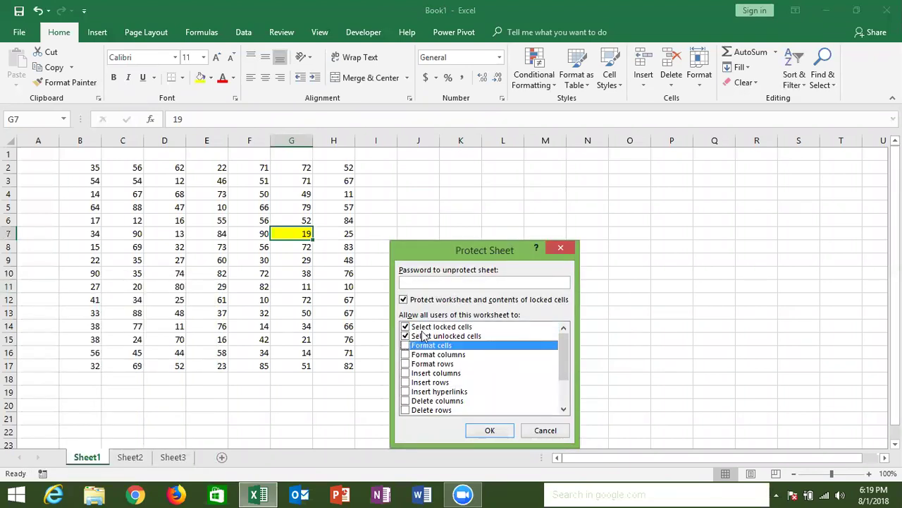
pyautogui.click(423, 331)
pyautogui.click(426, 337)
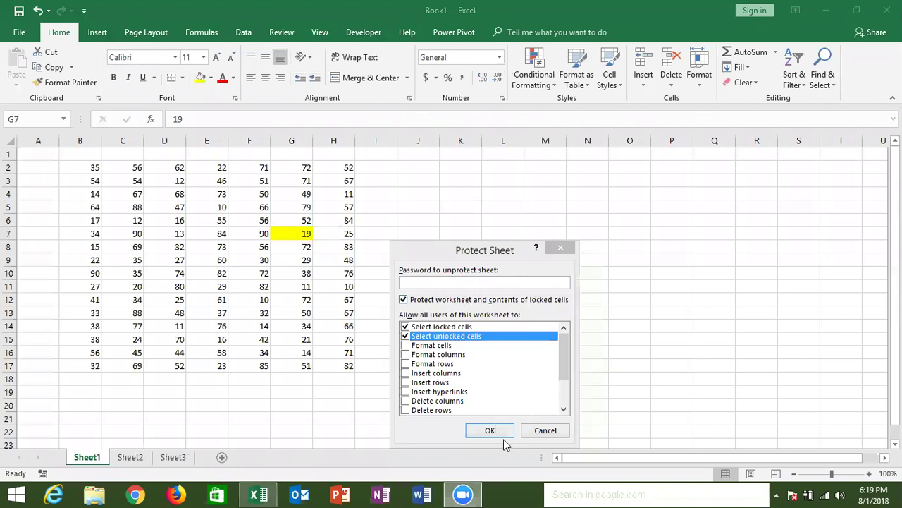
pyautogui.click(405, 337)
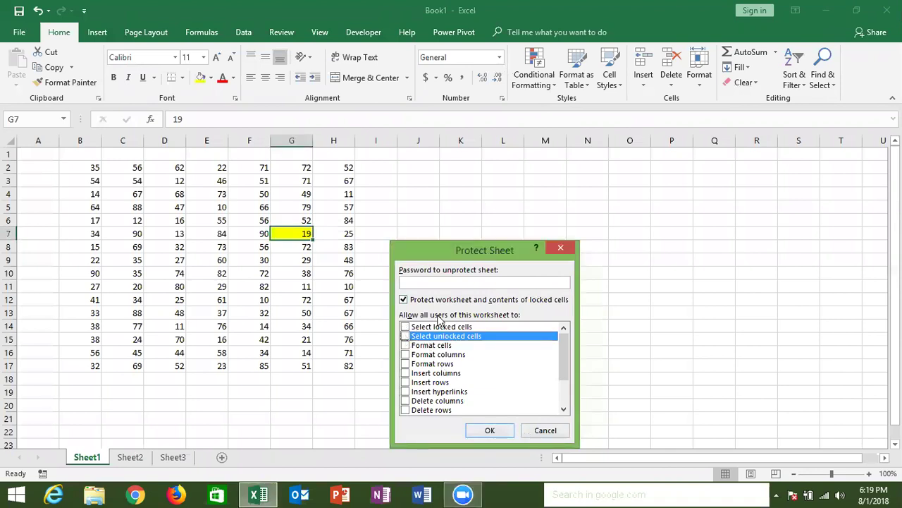
# - Apply the new Sheet1 protection that blocks cell selection and formatting
pyautogui.click(486, 431)
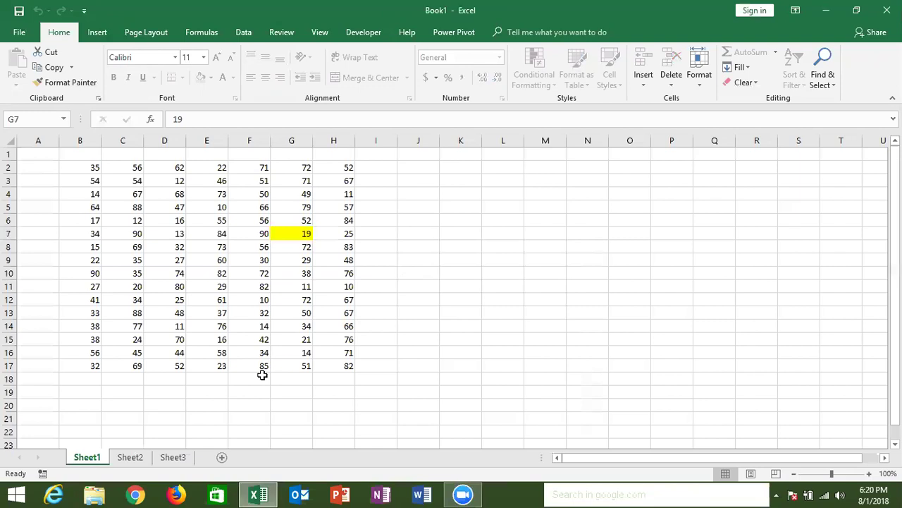
# - Switch to Sheet2 and fill D3:J17 with yellow
pyautogui.click(131, 461)
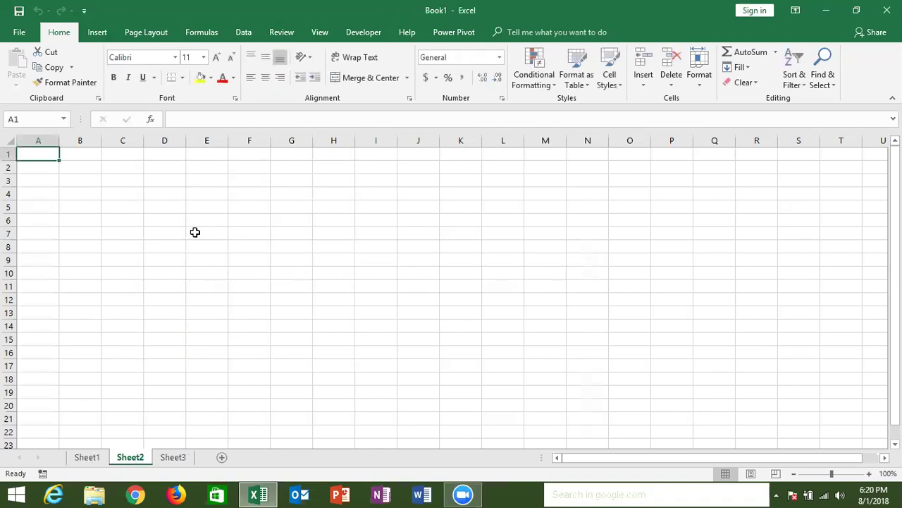
pyautogui.moveTo(168, 181); pyautogui.dragTo(465, 310)
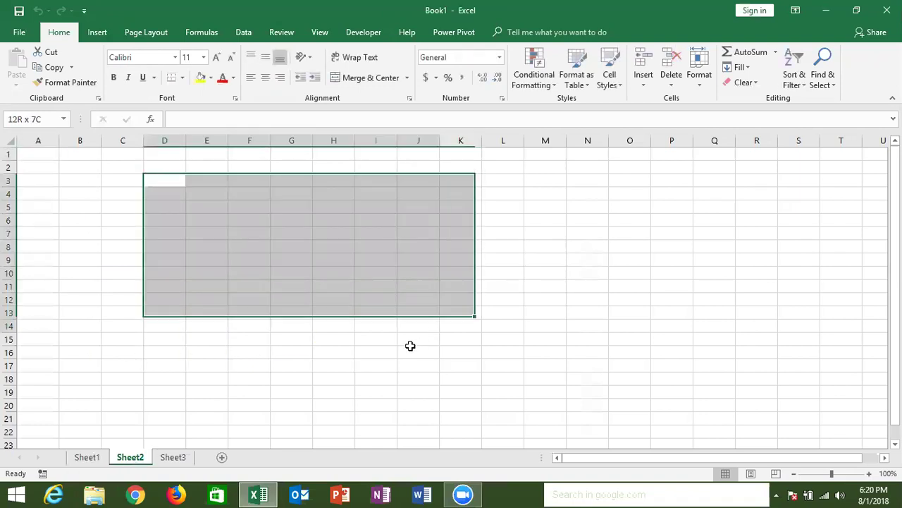
pyautogui.moveTo(411, 346); pyautogui.dragTo(397, 367)
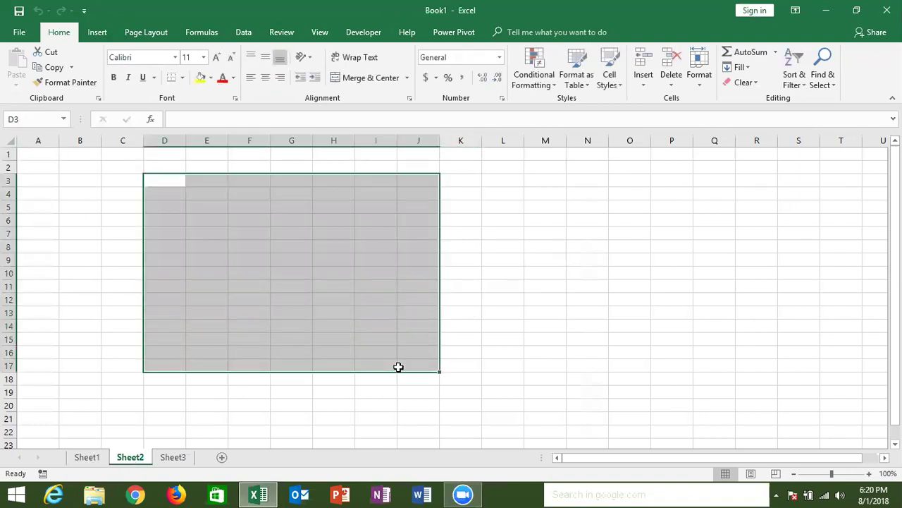
pyautogui.click(200, 79)
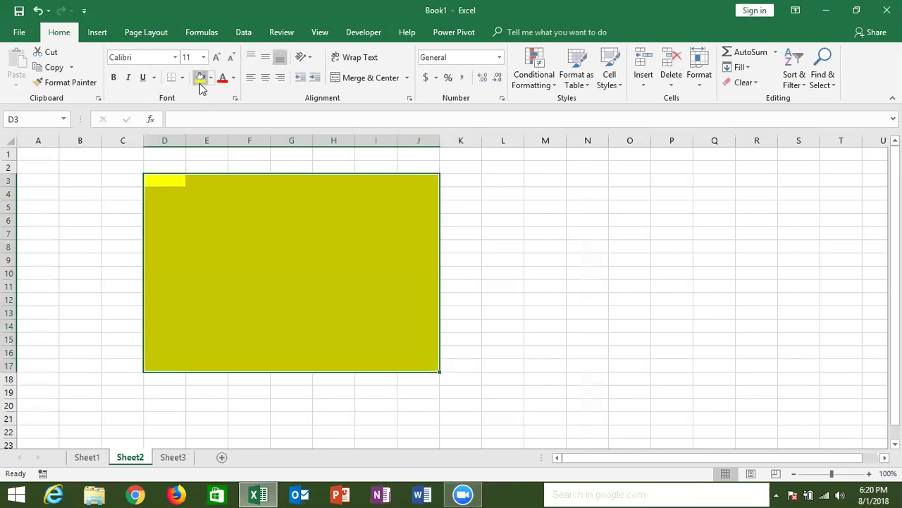
pyautogui.click(113, 243)
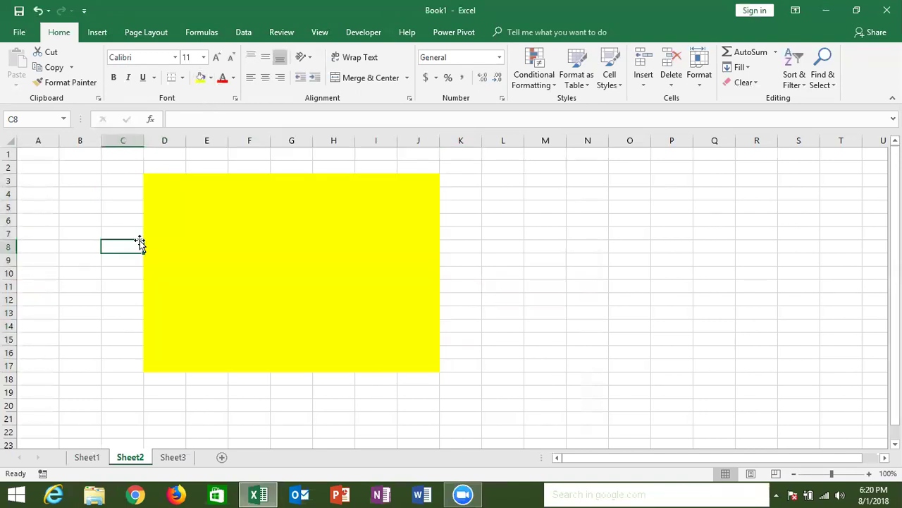
# - Compare Sheet1 and Sheet2, then reselect and deselect the yellow D3:J17 block
pyautogui.click(229, 224)
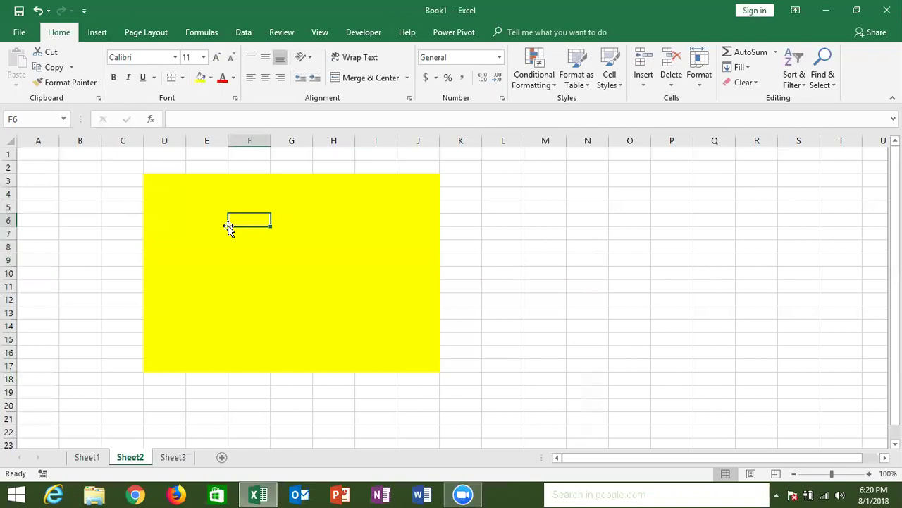
pyautogui.click(87, 457)
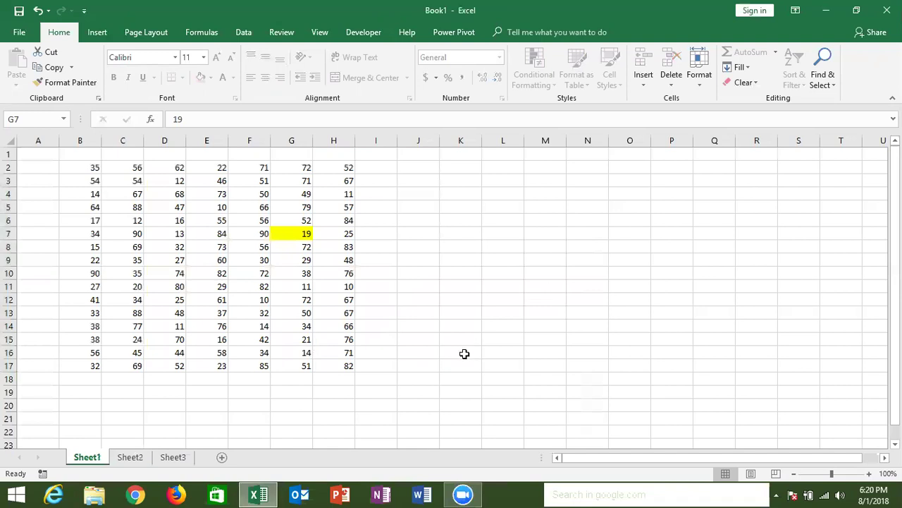
pyautogui.click(140, 459)
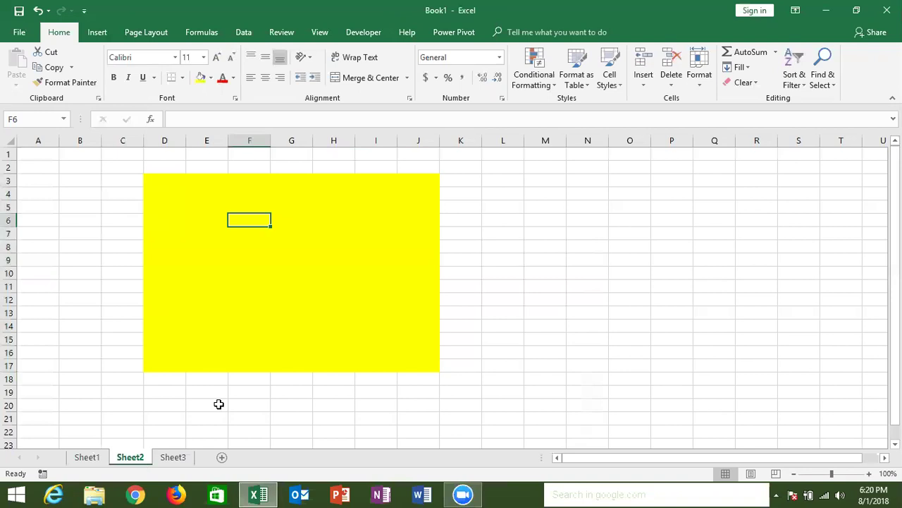
pyautogui.click(536, 291)
pyautogui.moveTo(169, 181)
pyautogui.mouseDown()
pyautogui.moveTo(394, 208)
pyautogui.moveTo(411, 369)
pyautogui.mouseUp()
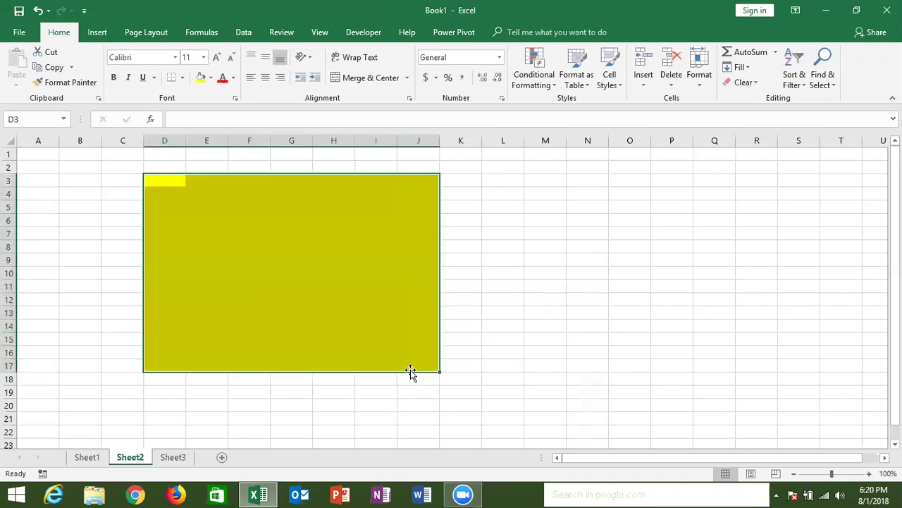
pyautogui.click(517, 335)
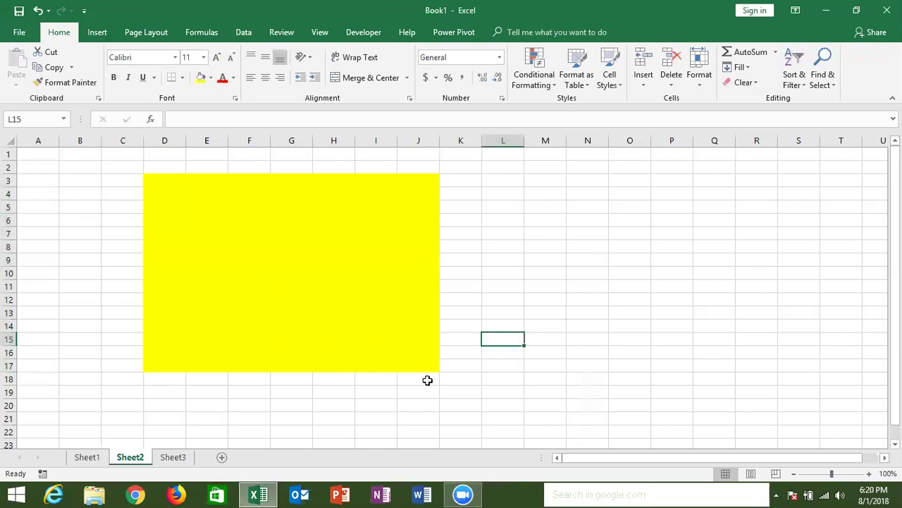
pyautogui.rightClick(137, 465)
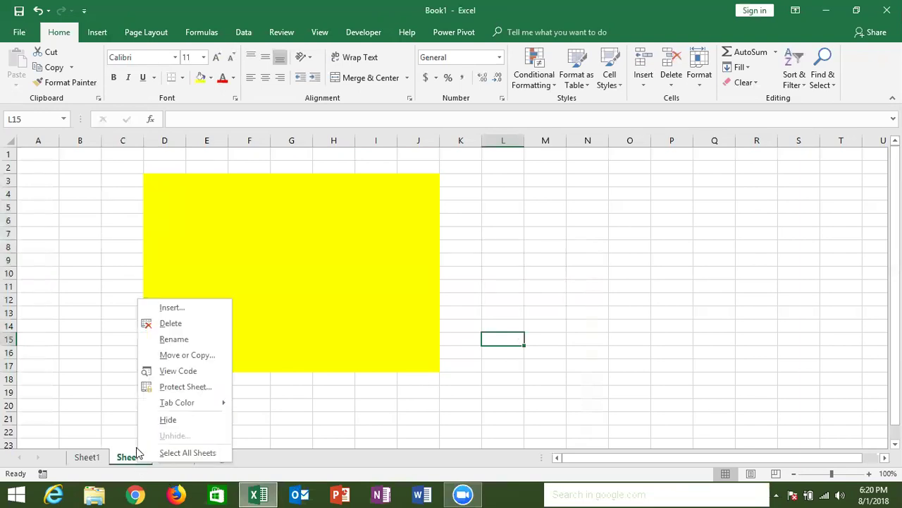
pyautogui.click(177, 387)
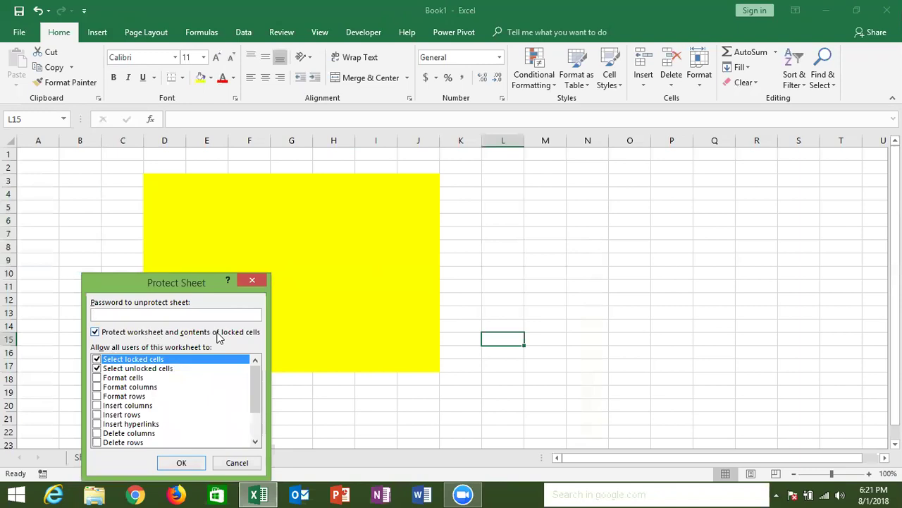
pyautogui.click(254, 280)
pyautogui.click(106, 196)
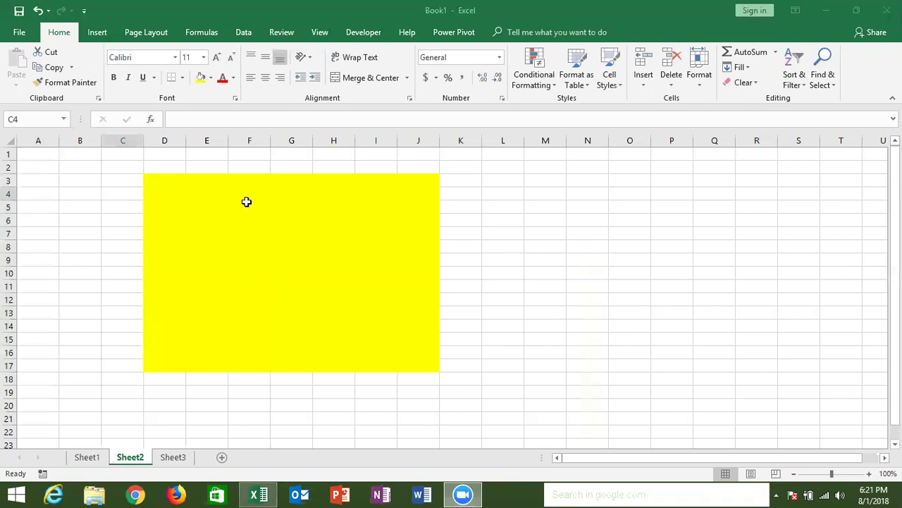
pyautogui.click(212, 204)
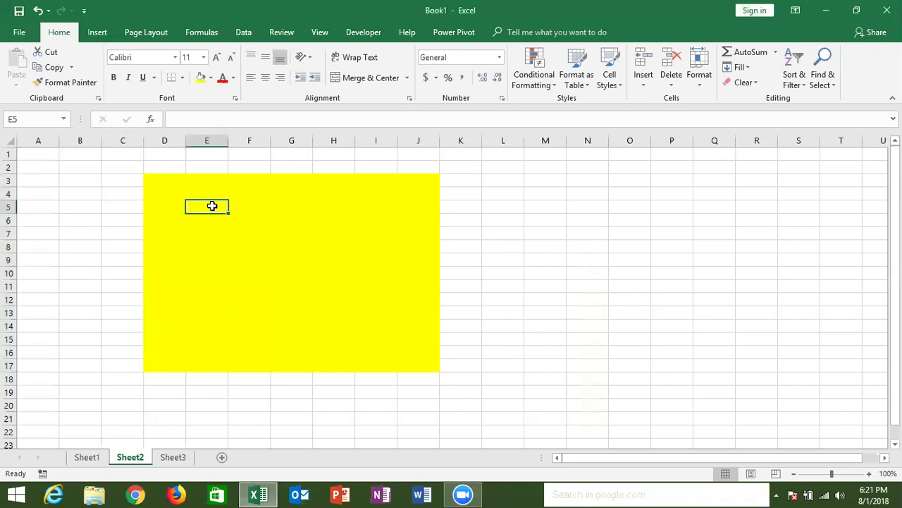
pyautogui.click(77, 171)
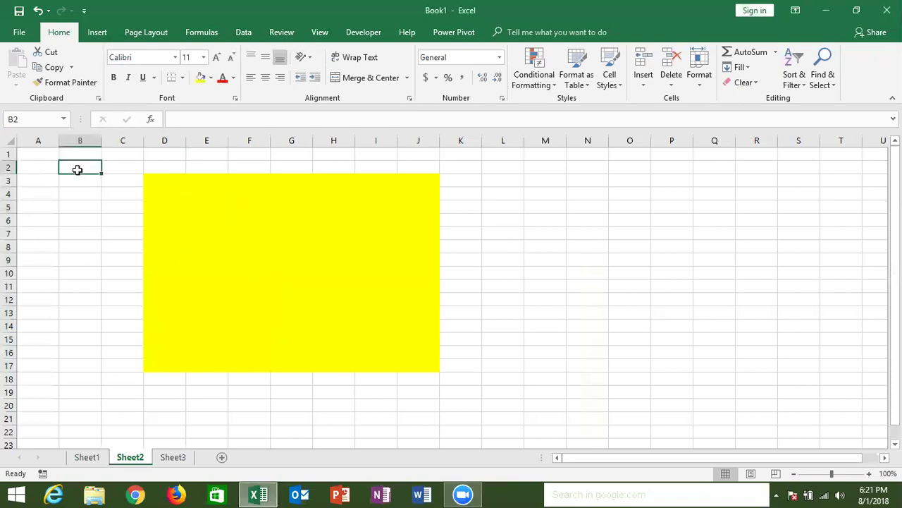
pyautogui.rightClick(79, 174)
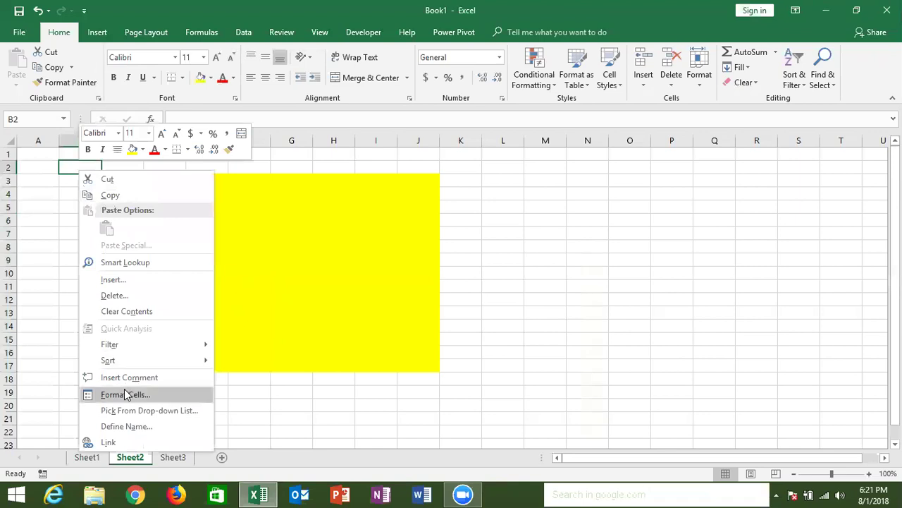
pyautogui.click(125, 394)
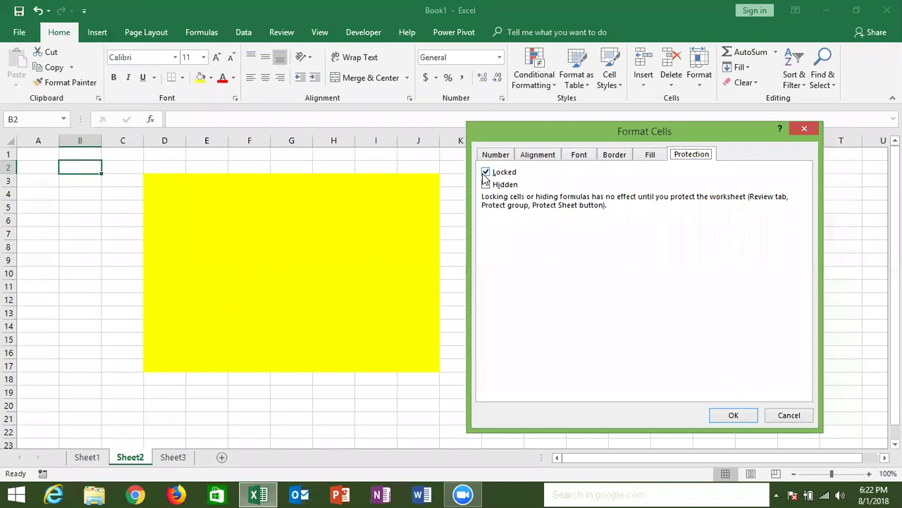
pyautogui.click(485, 179)
pyautogui.click(786, 416)
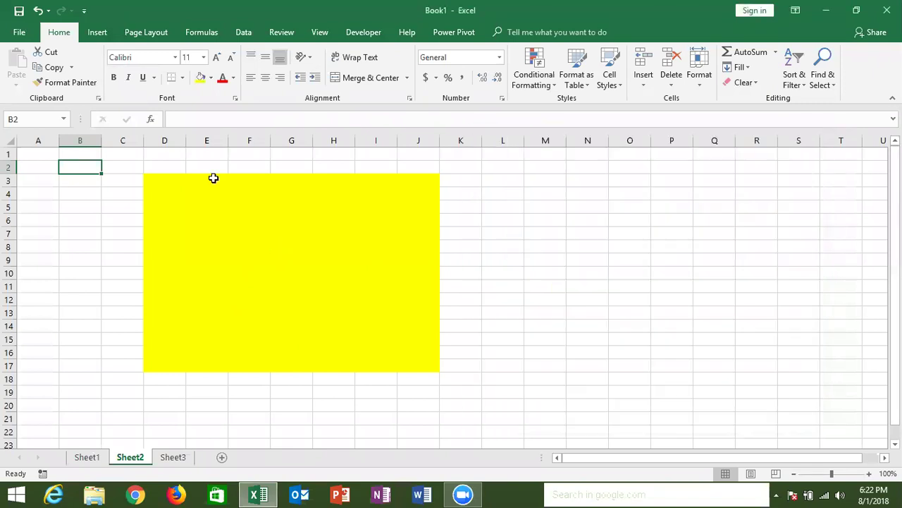
# - Clear the Locked option for the yellow D3:J17 block in Format Cells > Protection
pyautogui.moveTo(156, 179); pyautogui.dragTo(405, 365)
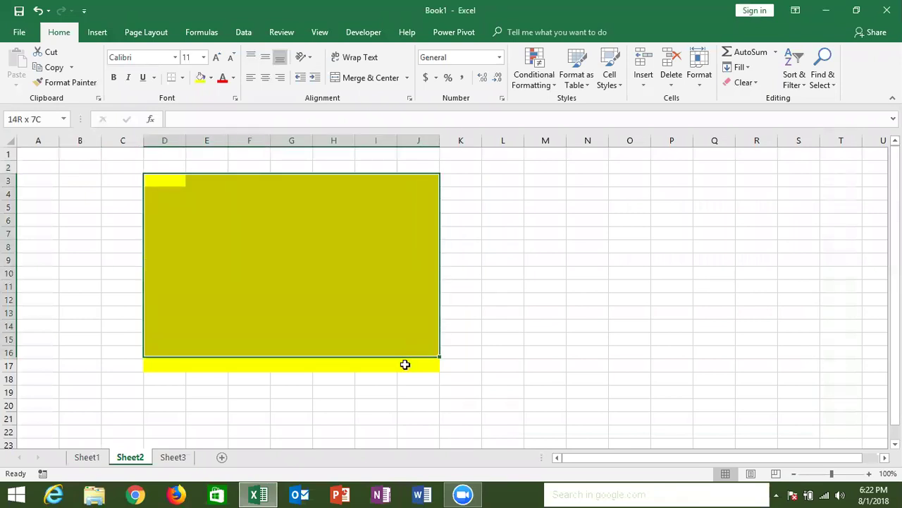
pyautogui.rightClick(381, 320)
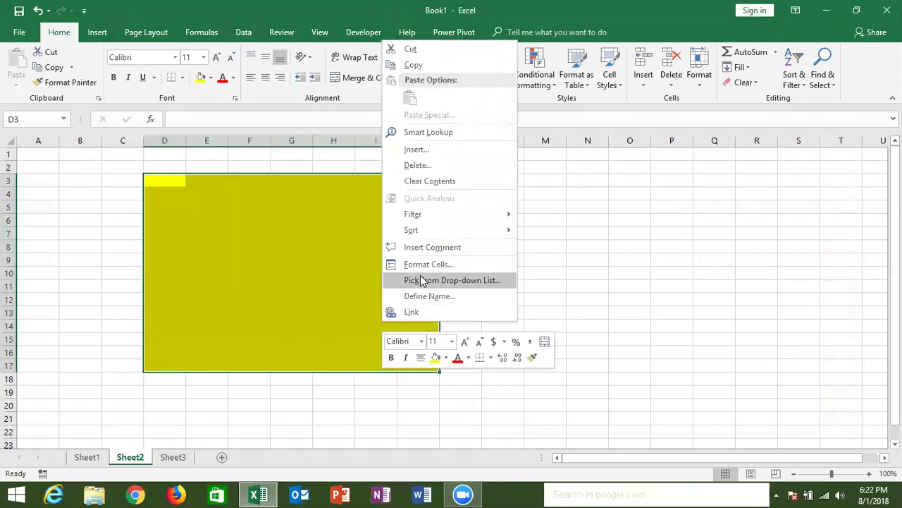
pyautogui.click(424, 265)
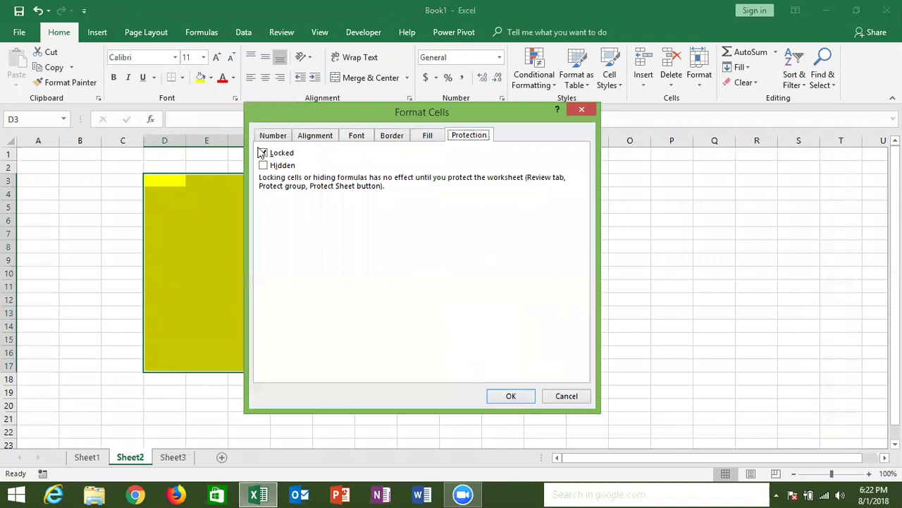
pyautogui.click(264, 153)
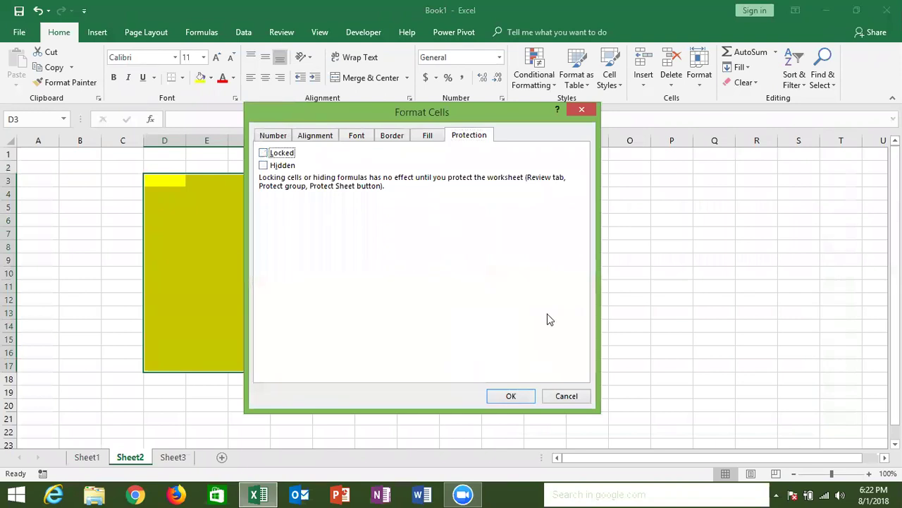
pyautogui.click(513, 396)
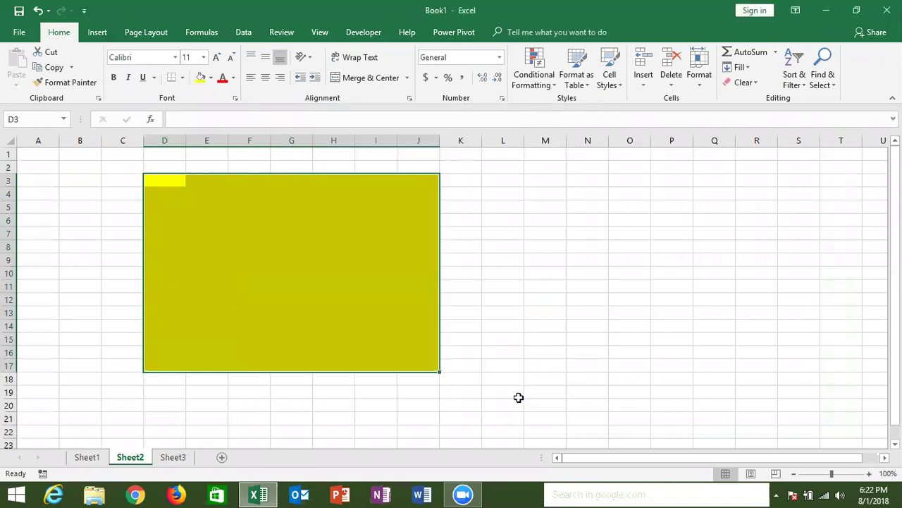
pyautogui.click(296, 303)
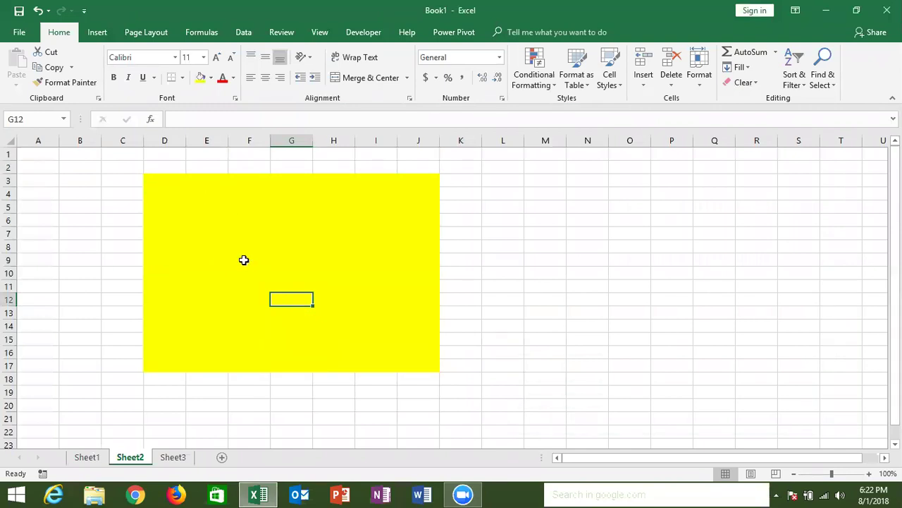
# - Protect Sheet2 with a password, keeping both select-cell options allowed, and confirm the password
pyautogui.click(105, 223)
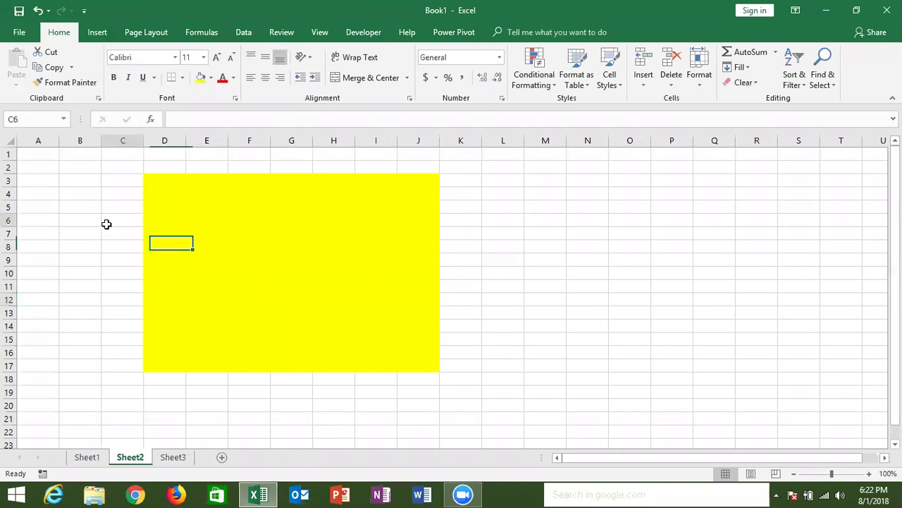
pyautogui.rightClick(132, 458)
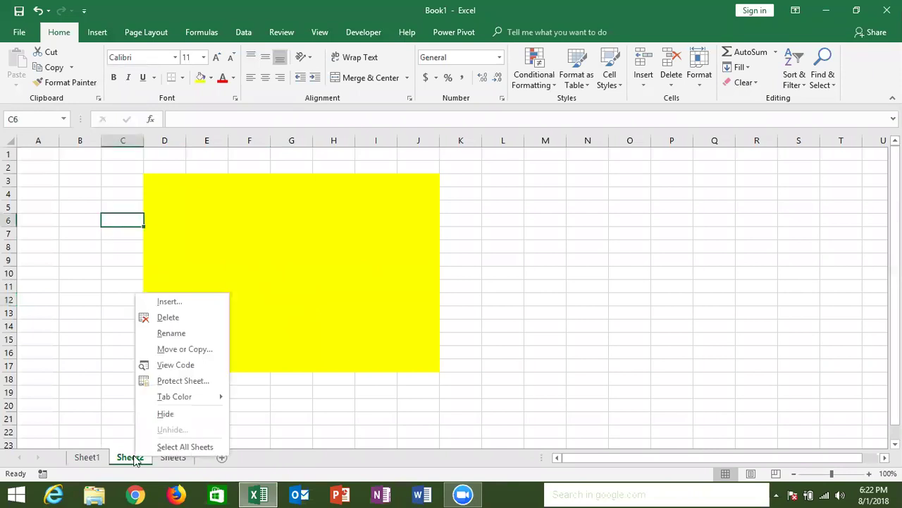
pyautogui.click(174, 384)
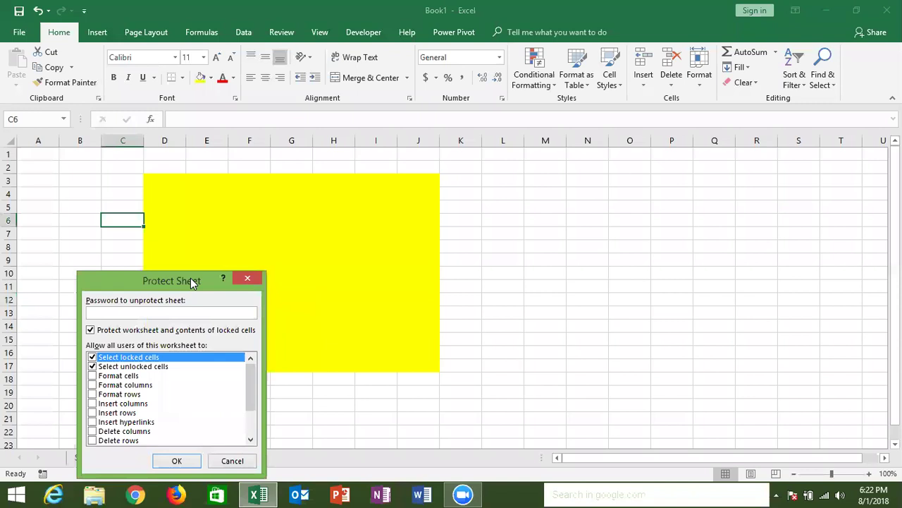
pyautogui.moveTo(190, 277); pyautogui.dragTo(556, 230)
pyautogui.moveTo(494, 233); pyautogui.dragTo(516, 230)
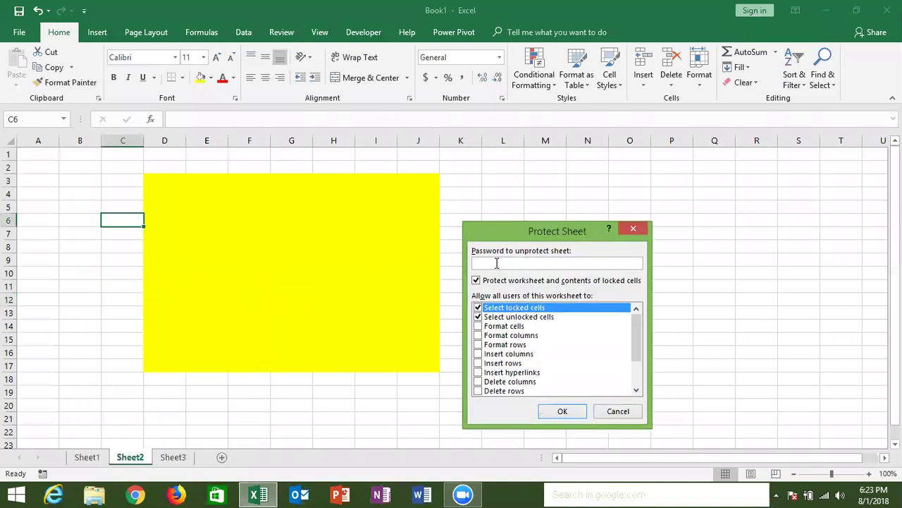
pyautogui.write('123')
pyautogui.press('BackSpace')
pyautogui.press('BackSpace')
pyautogui.press('BackSpace')
pyautogui.write('1')
pyautogui.click(562, 412)
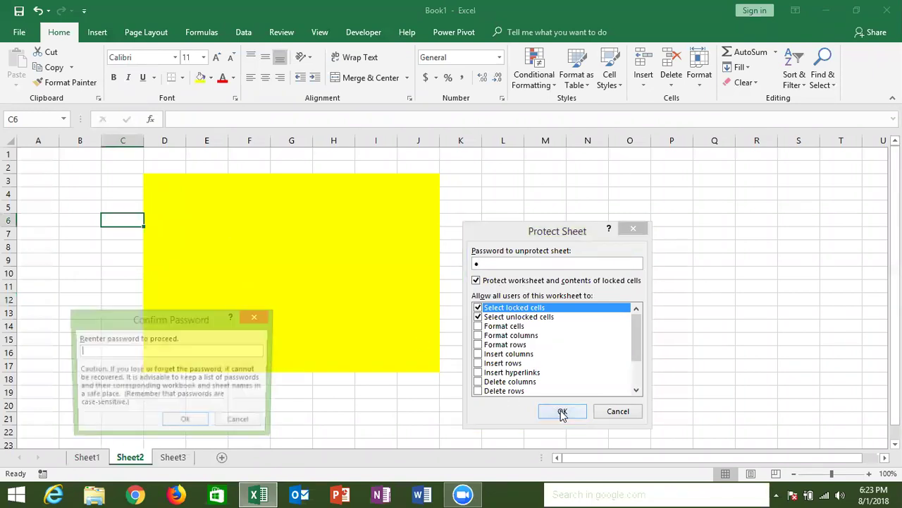
pyautogui.write('1')
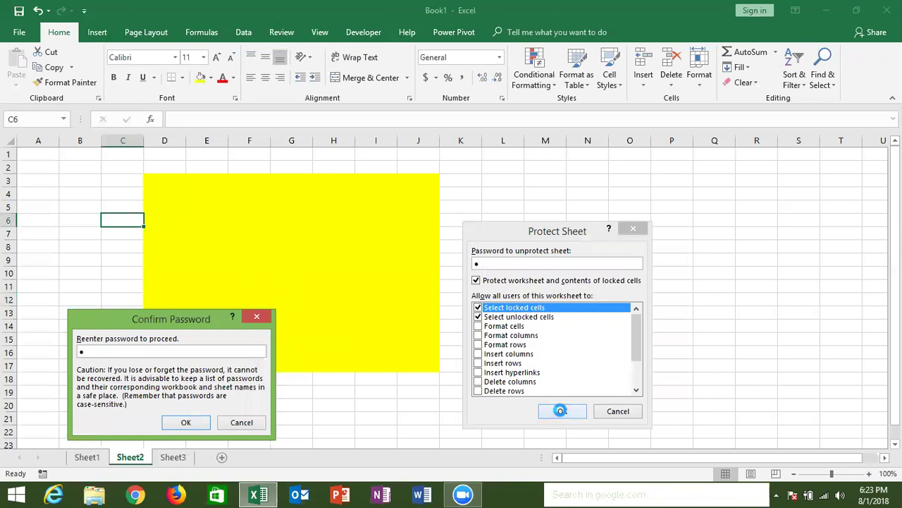
pyautogui.press('Return')
# - Try editing P8 outside the yellow block and dismiss the protected-sheet warning
pyautogui.click(656, 246)
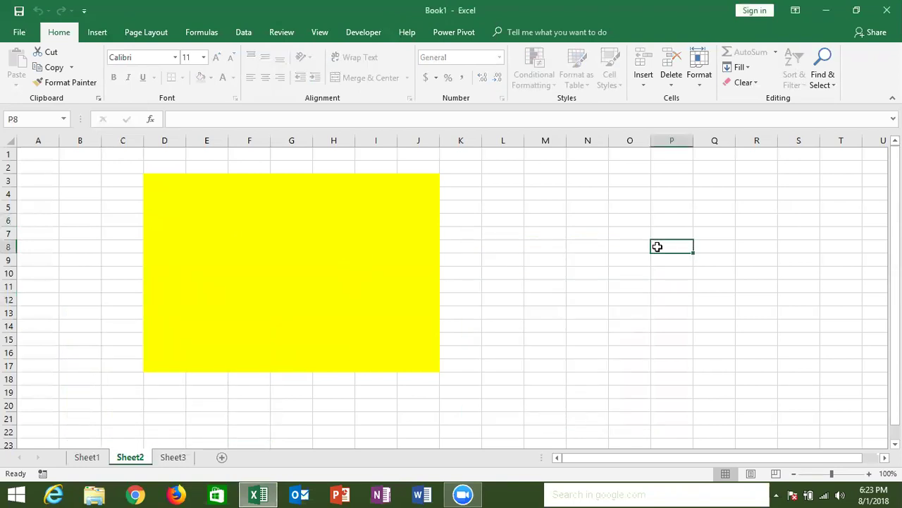
pyautogui.doubleClick(658, 248)
pyautogui.press('Return')
# - Enter 'kasdksad' in F10 and 'kmasd' in F8 inside the unlocked yellow block
pyautogui.click(235, 274)
pyautogui.write('kasdksad')
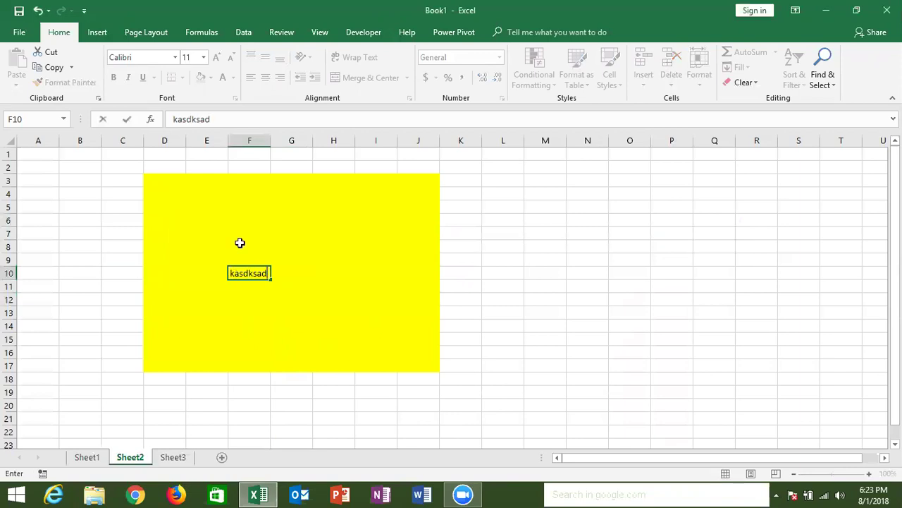
pyautogui.click(240, 243)
pyautogui.write('kmasd')
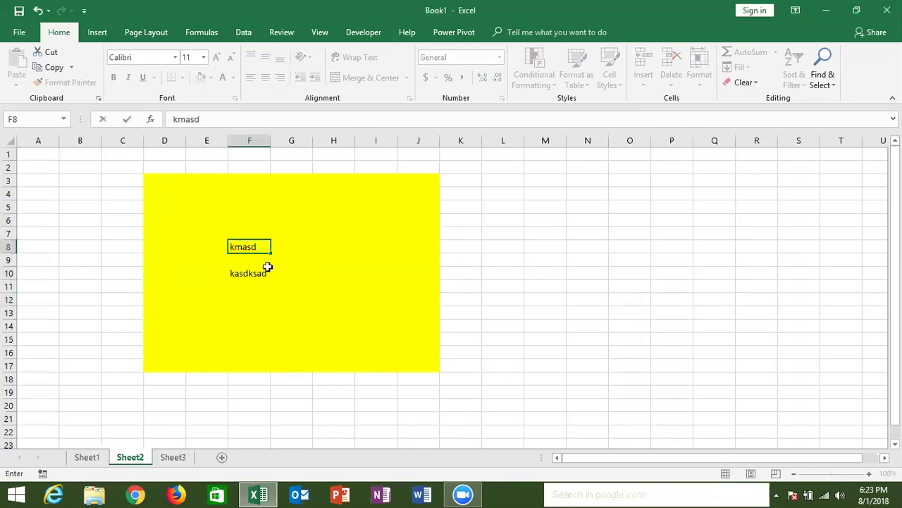
pyautogui.click(268, 270)
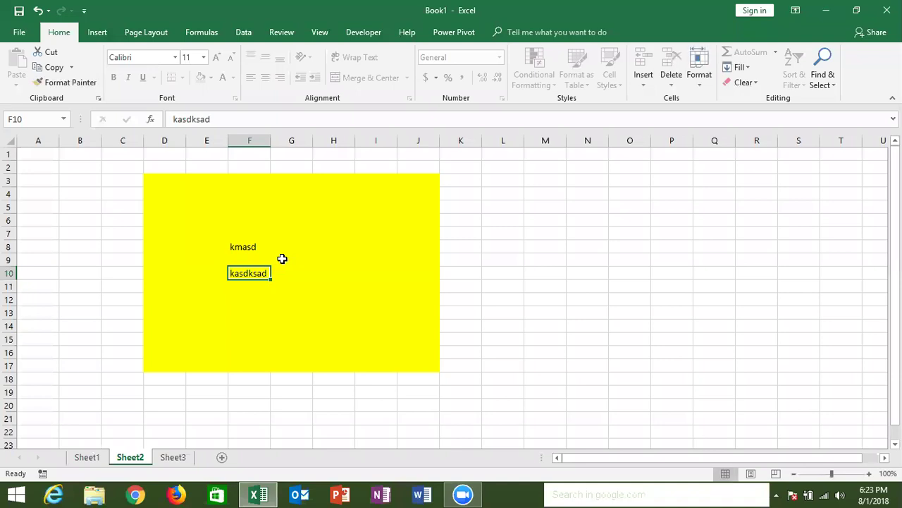
pyautogui.click(282, 259)
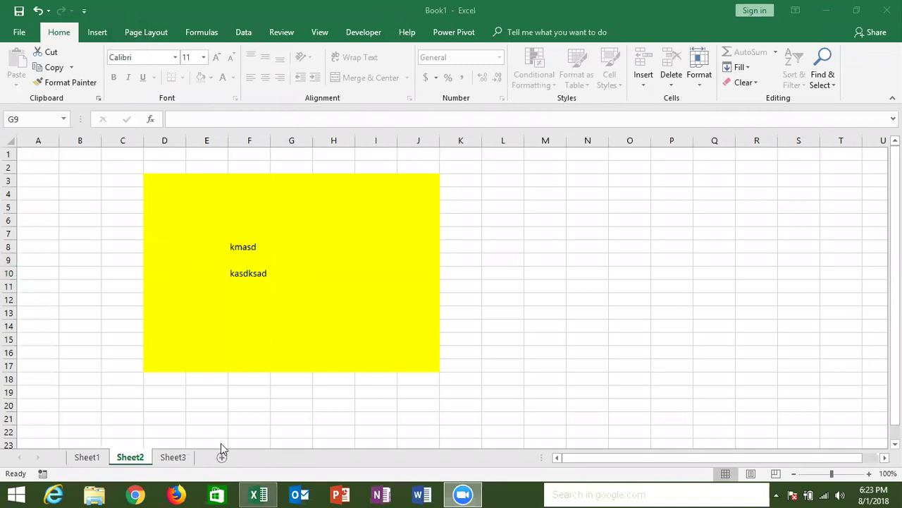
# - Switch to Sheet3 and fill D5:J15 with standard blue
pyautogui.click(176, 458)
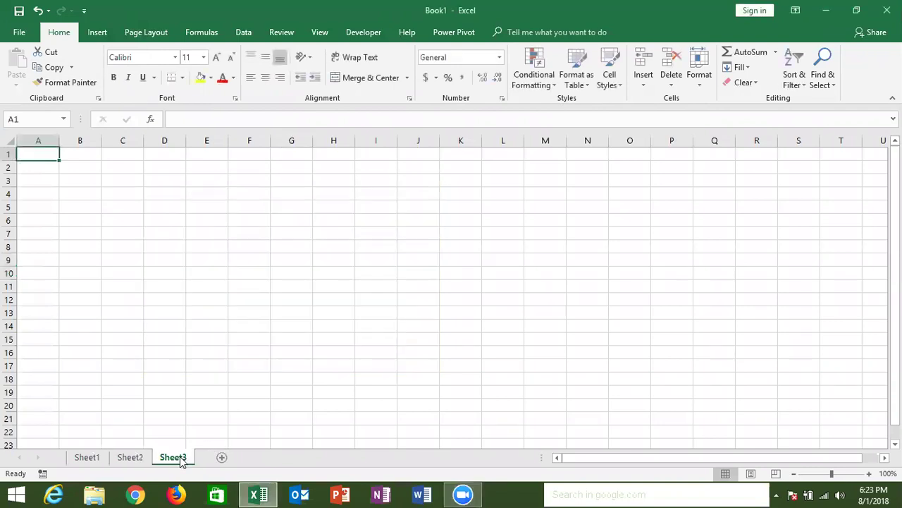
pyautogui.moveTo(177, 207)
pyautogui.mouseDown()
pyautogui.moveTo(393, 349)
pyautogui.moveTo(399, 341)
pyautogui.mouseUp()
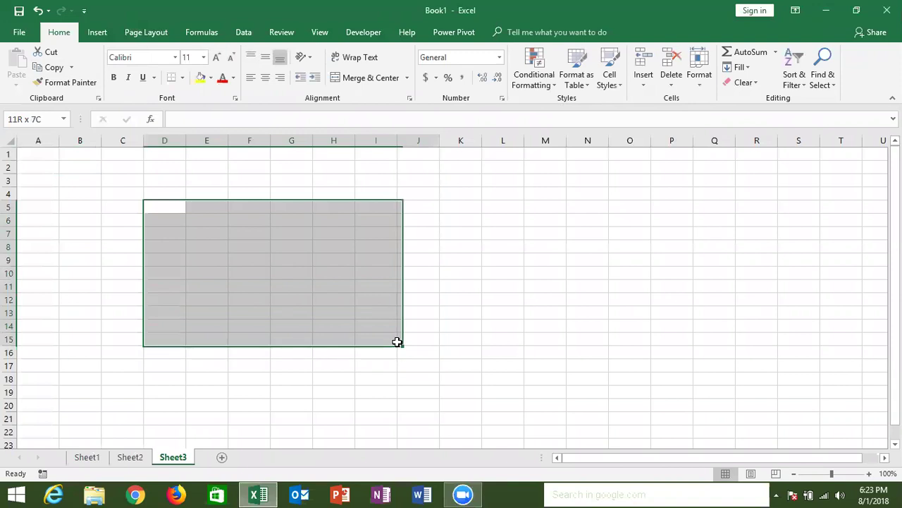
pyautogui.click(211, 77)
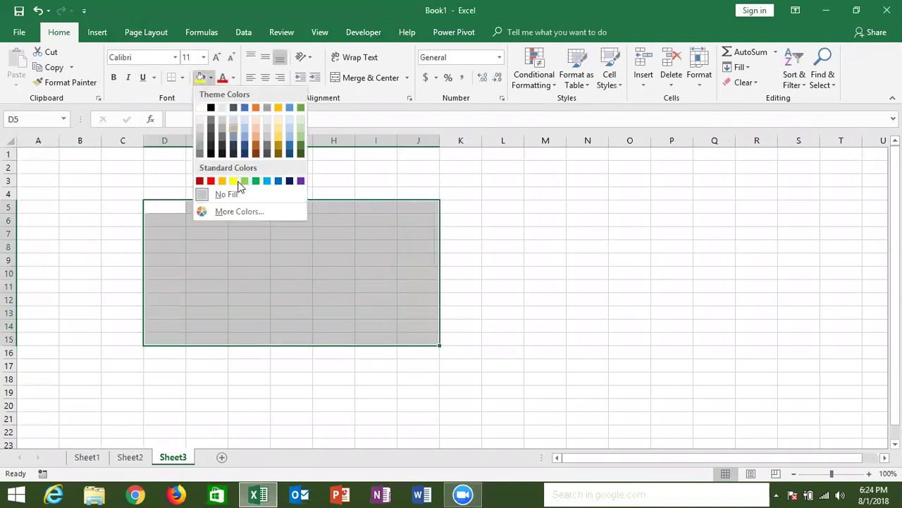
pyautogui.click(267, 181)
pyautogui.click(226, 248)
# - Select various ranges around the blue block, briefly checking F8 on Sheet2
pyautogui.click(249, 232)
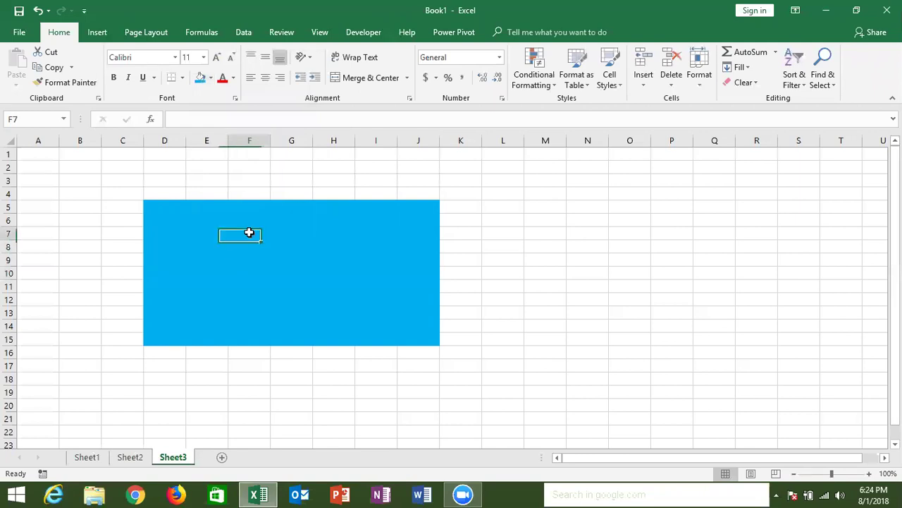
pyautogui.moveTo(125, 177); pyautogui.dragTo(121, 325)
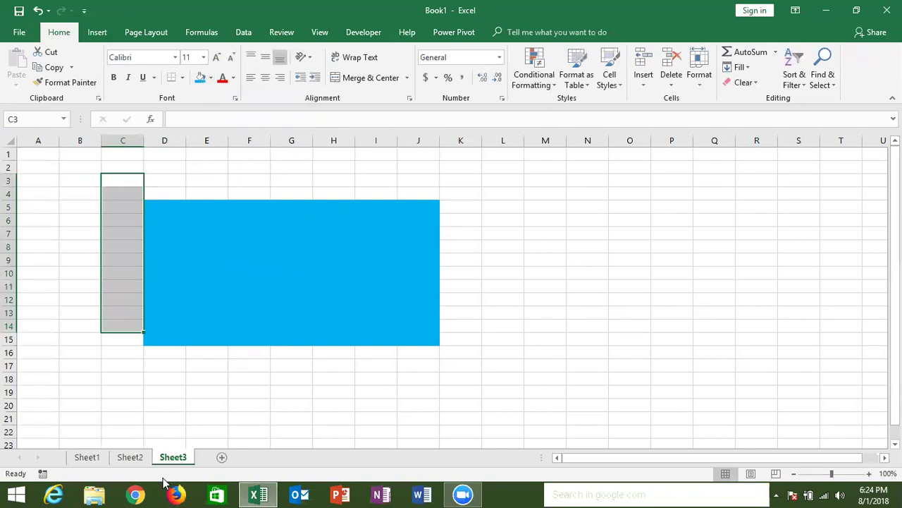
pyautogui.click(134, 458)
pyautogui.click(258, 246)
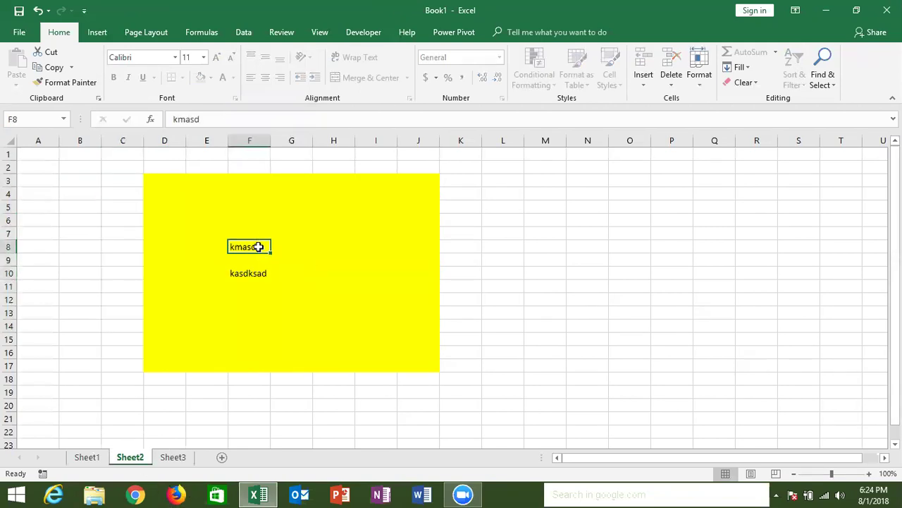
pyautogui.click(173, 458)
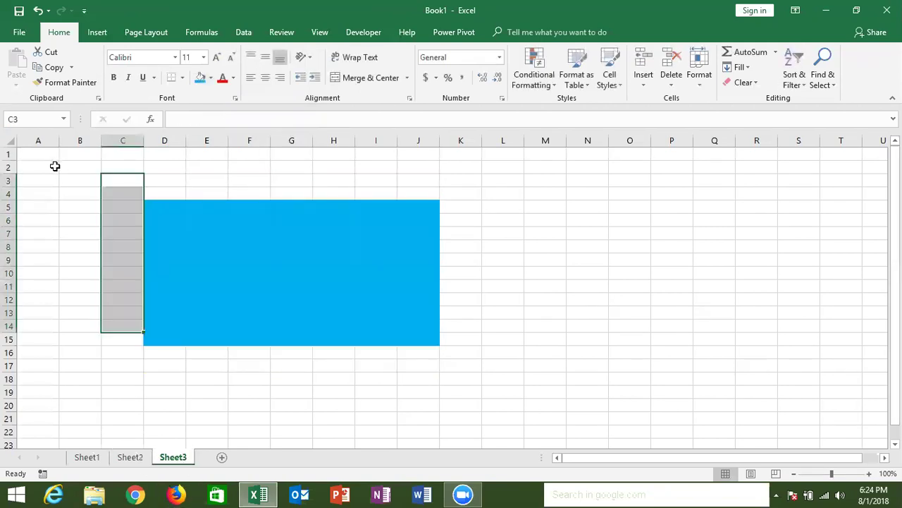
pyautogui.moveTo(57, 167); pyautogui.dragTo(118, 269)
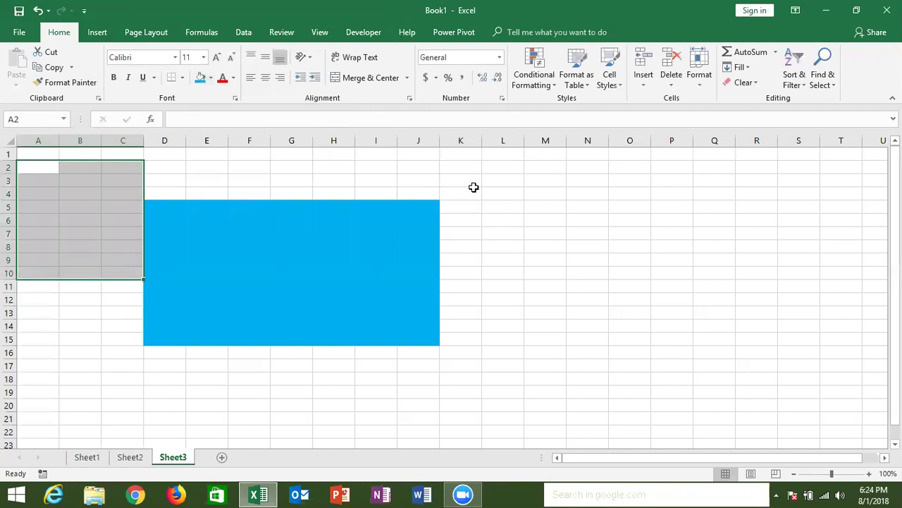
pyautogui.moveTo(464, 167); pyautogui.dragTo(548, 330)
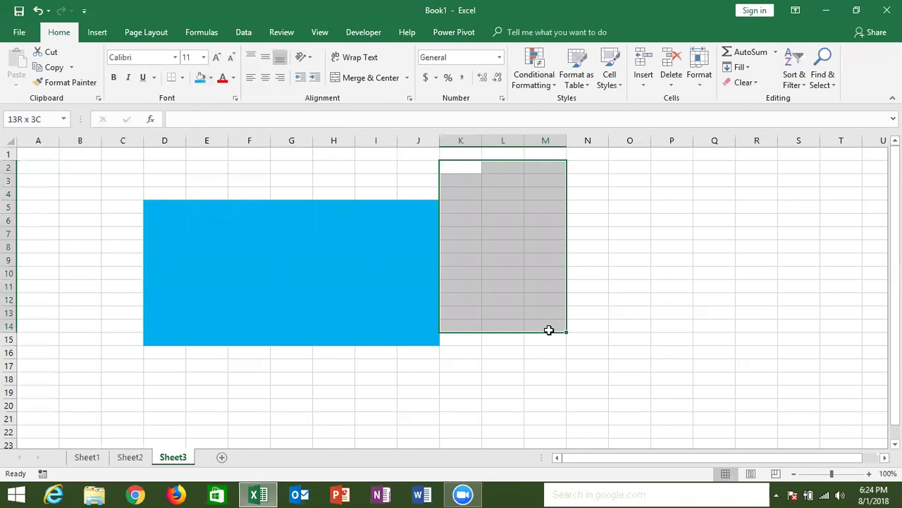
pyautogui.click(372, 287)
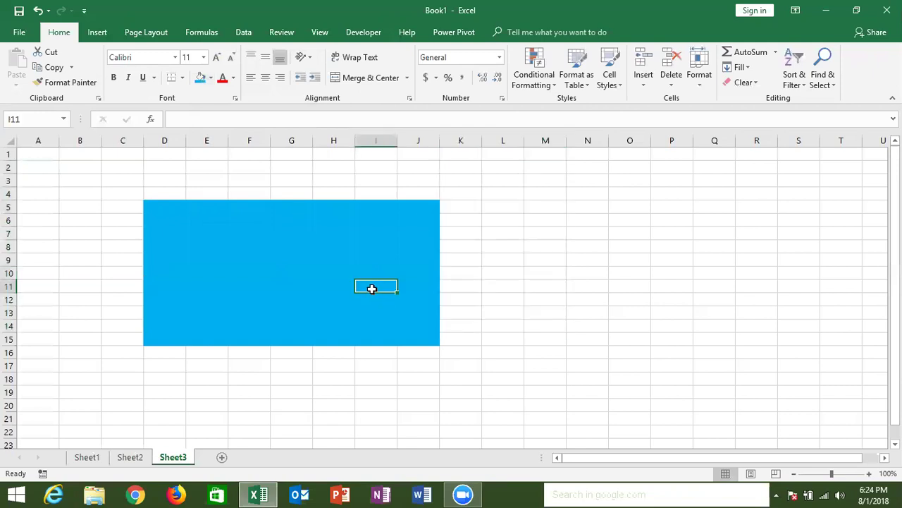
pyautogui.moveTo(173, 205); pyautogui.dragTo(396, 356)
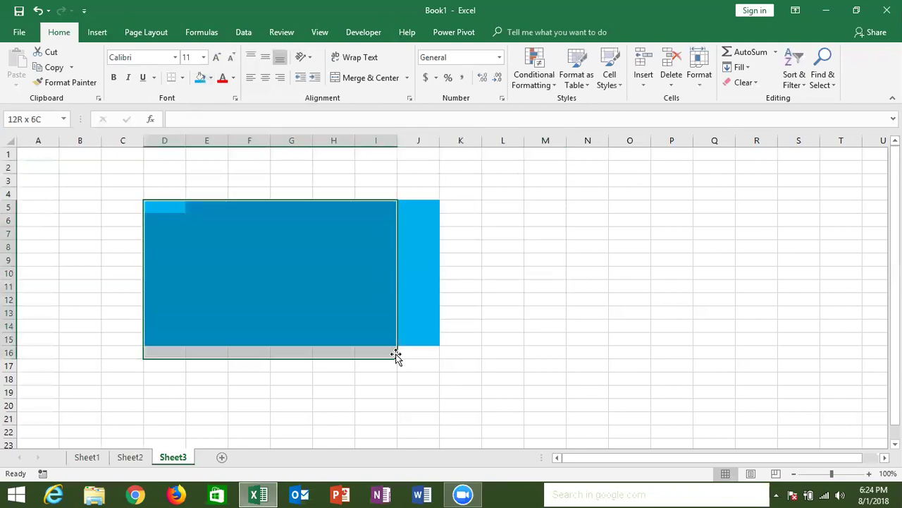
pyautogui.click(249, 367)
pyautogui.click(38, 154)
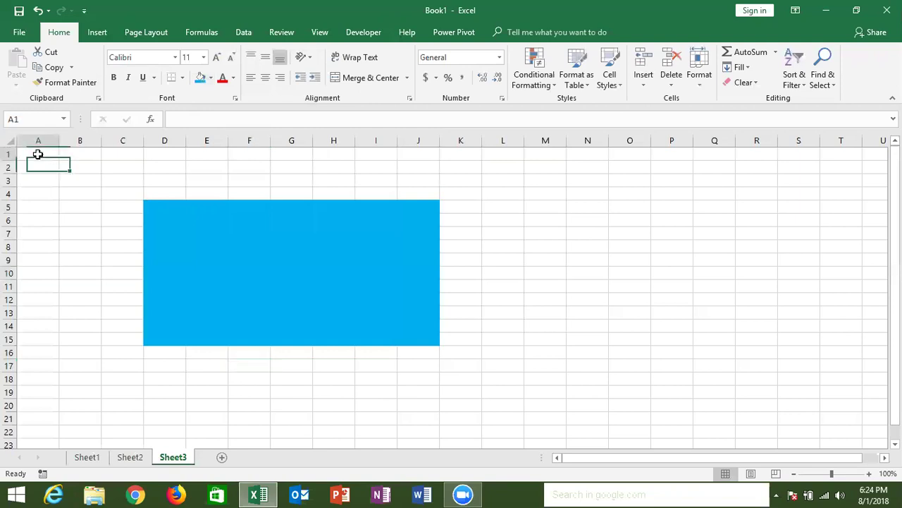
# - Set every cell on Sheet3 to unlocked via Format Cells > Protection
pyautogui.rightClick(38, 153)
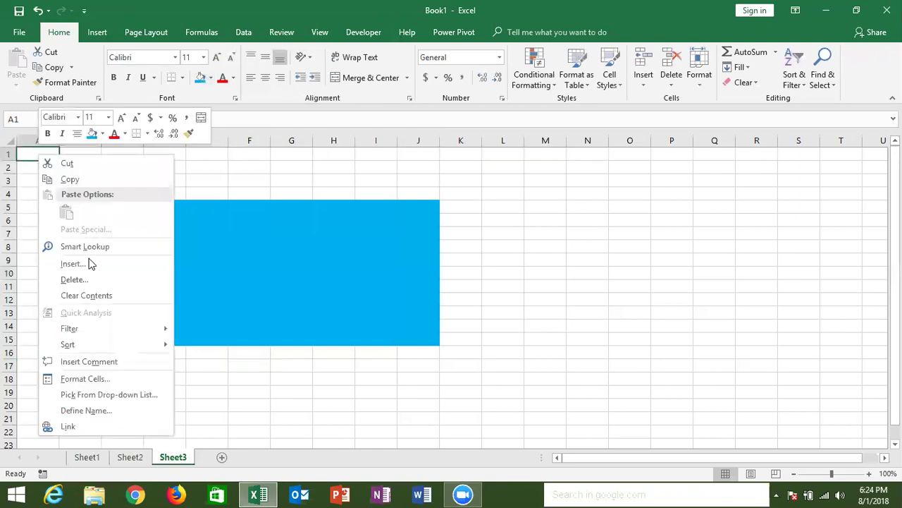
pyautogui.click(84, 379)
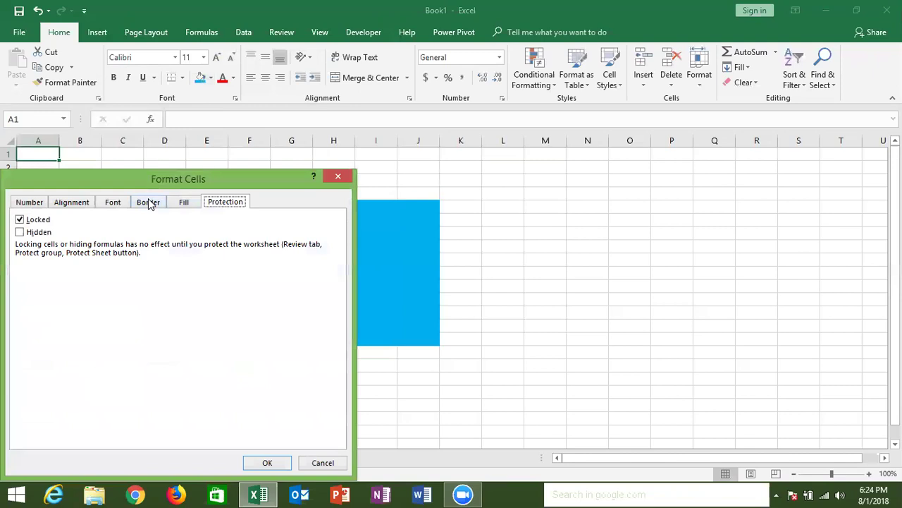
pyautogui.click(338, 176)
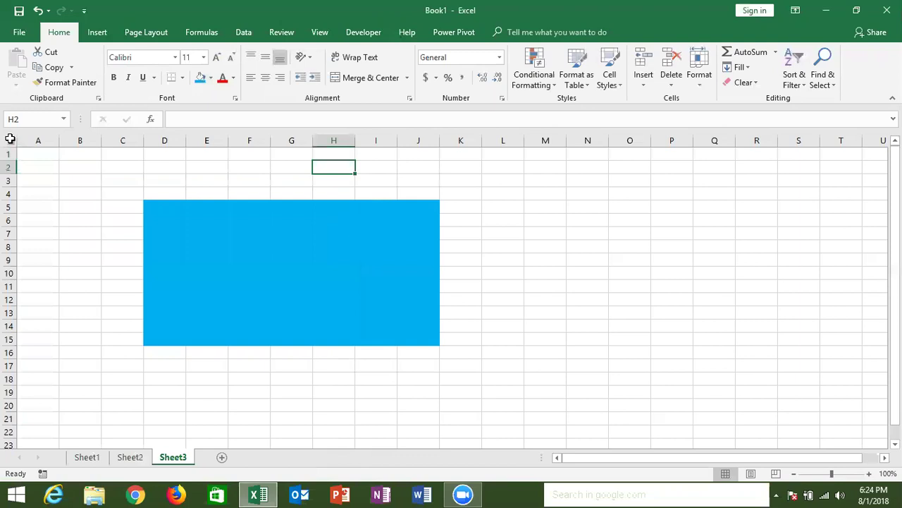
pyautogui.click(10, 139)
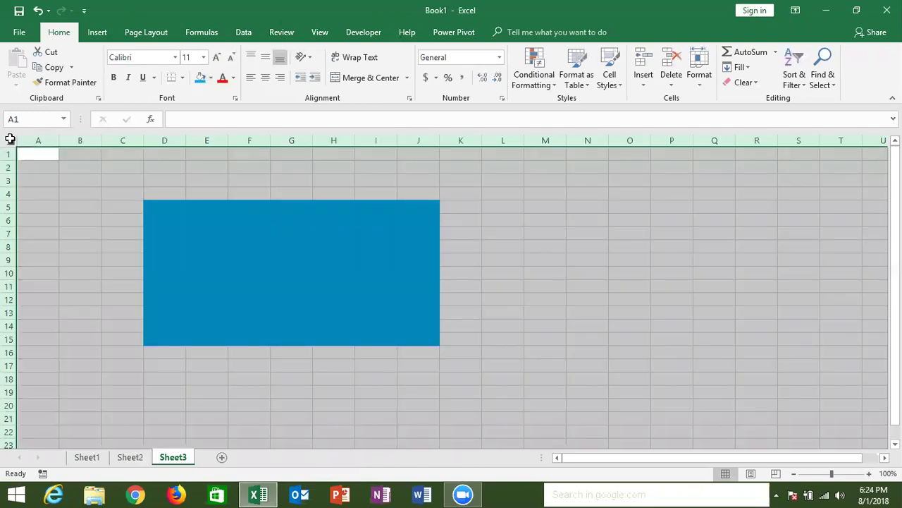
pyautogui.rightClick(48, 170)
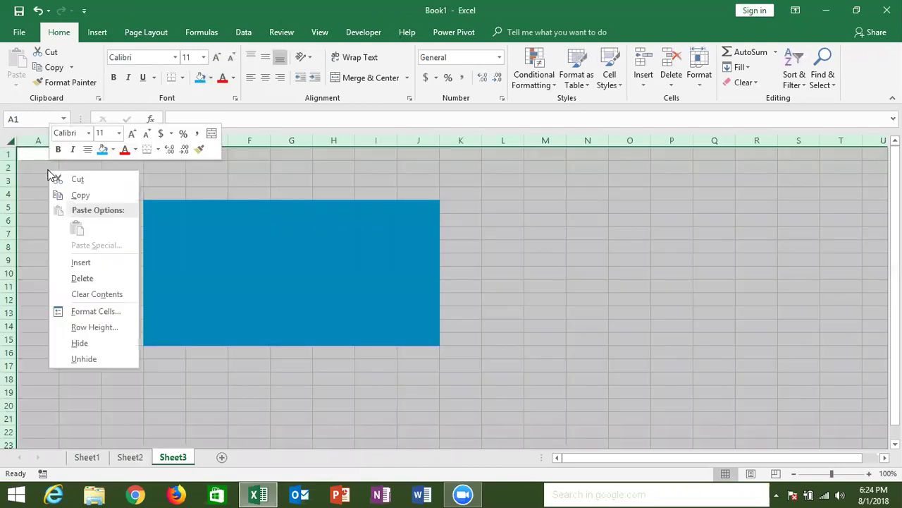
pyautogui.click(80, 311)
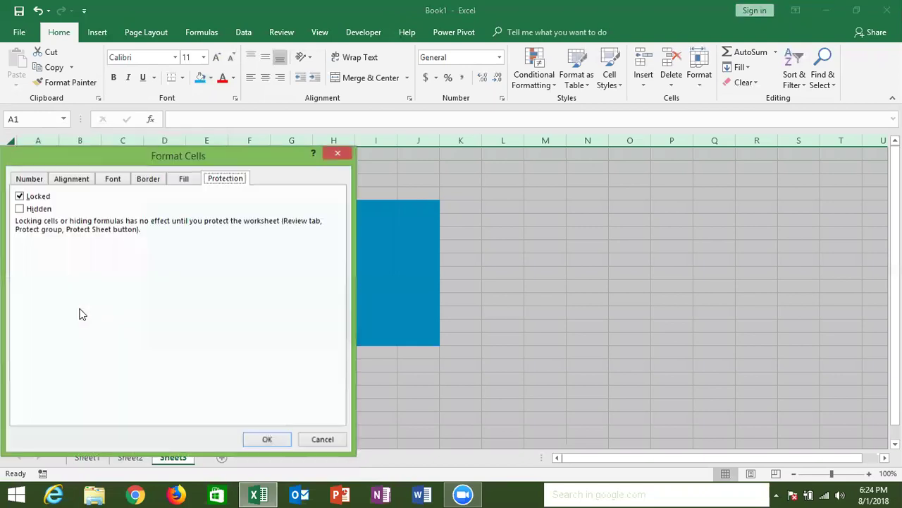
pyautogui.click(20, 196)
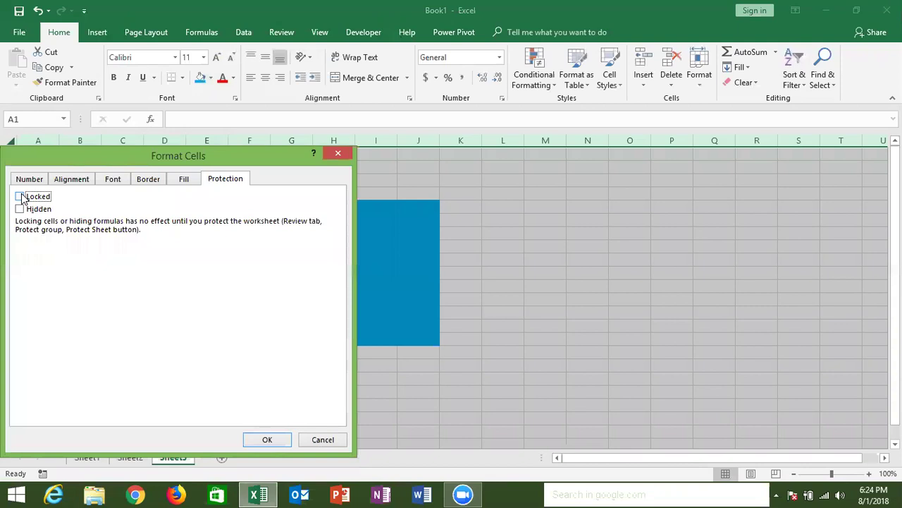
pyautogui.click(270, 439)
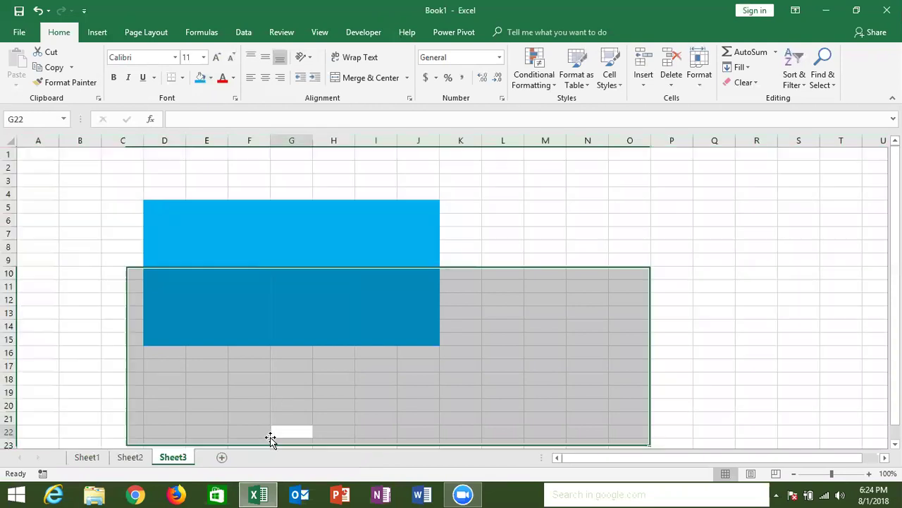
# - Mark the blue D5:J15 block's cells as Locked
pyautogui.click(164, 206)
pyautogui.moveTo(275, 250); pyautogui.dragTo(418, 341)
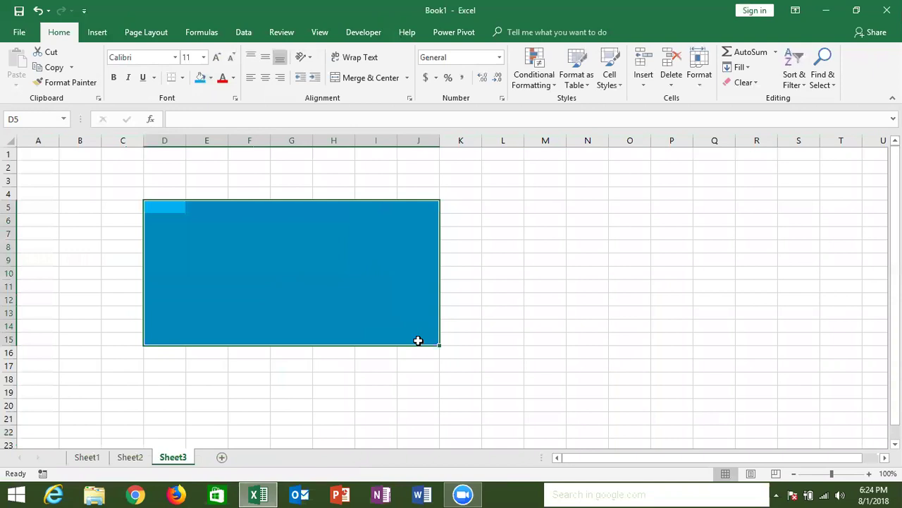
pyautogui.rightClick(381, 320)
pyautogui.click(421, 262)
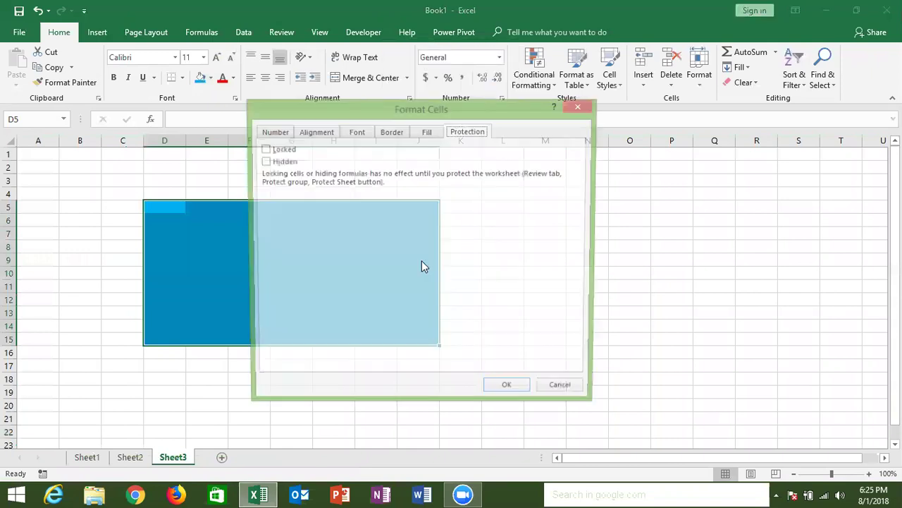
pyautogui.click(265, 150)
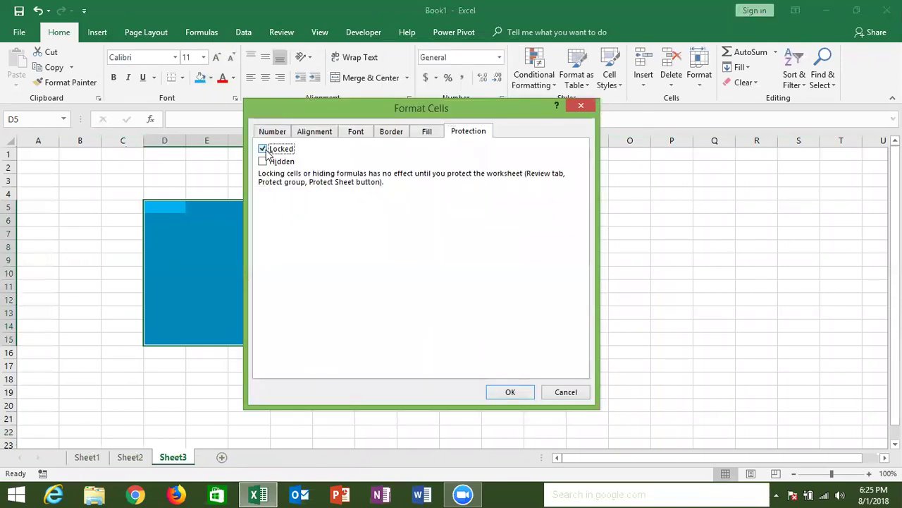
pyautogui.click(518, 393)
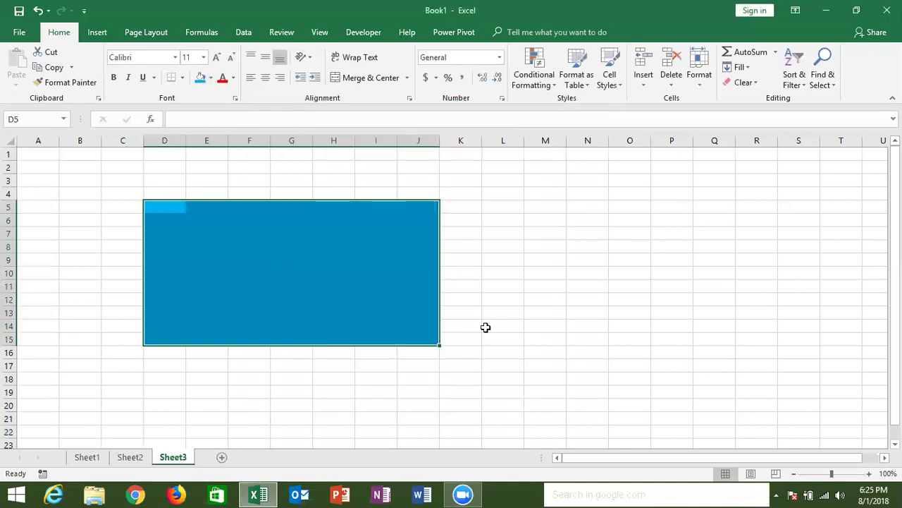
pyautogui.click(487, 326)
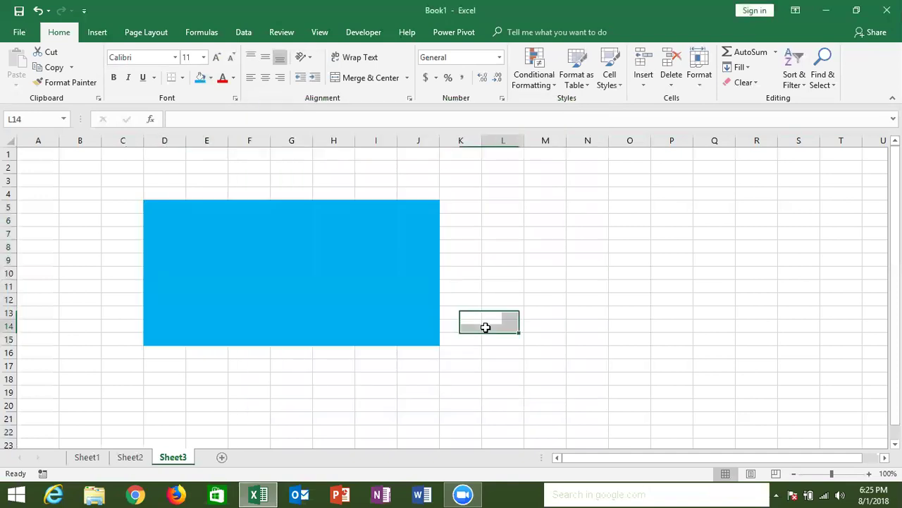
# - Protect Sheet3 with a password, entering it twice to confirm
pyautogui.rightClick(176, 456)
pyautogui.click(226, 386)
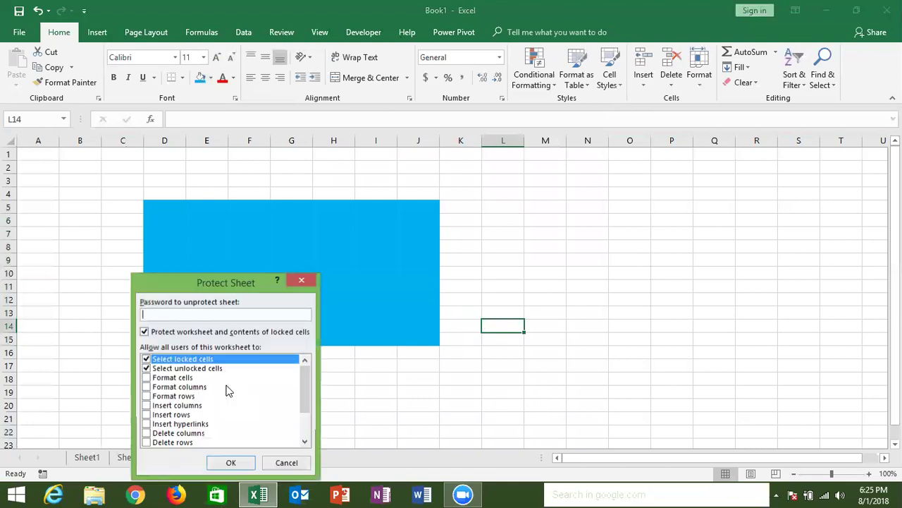
pyautogui.write('1')
pyautogui.click(231, 462)
pyautogui.write('1')
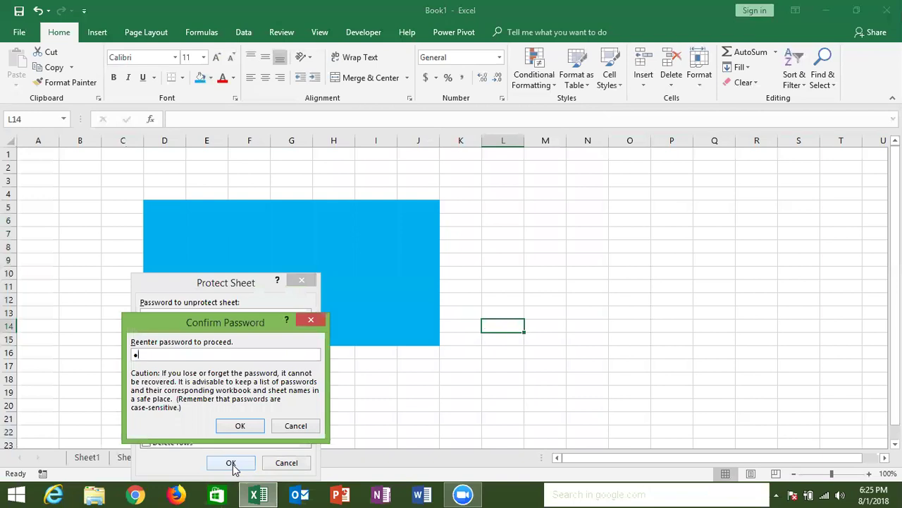
pyautogui.click(240, 426)
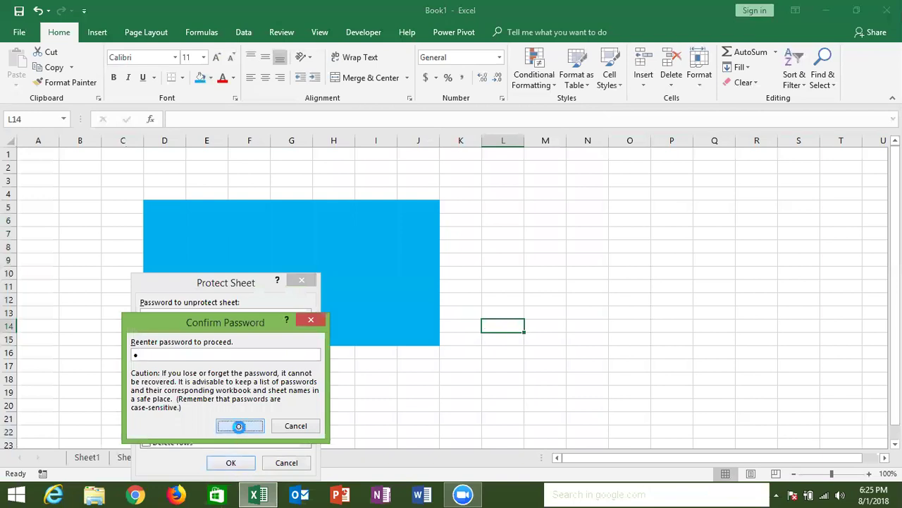
# - Enter mmm in F19, then confirm locked cells like F8 in the blue block refuse edits
pyautogui.click(235, 388)
pyautogui.write('m')
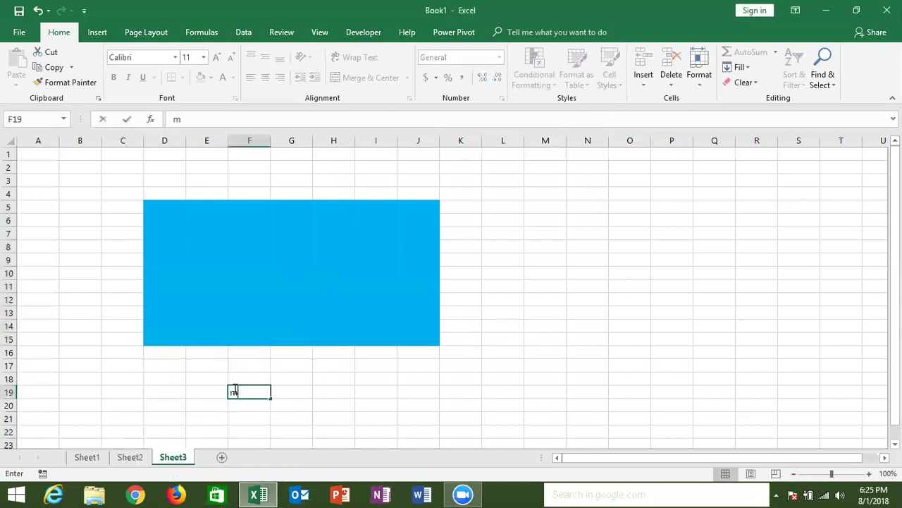
pyautogui.write('mm')
pyautogui.click(232, 377)
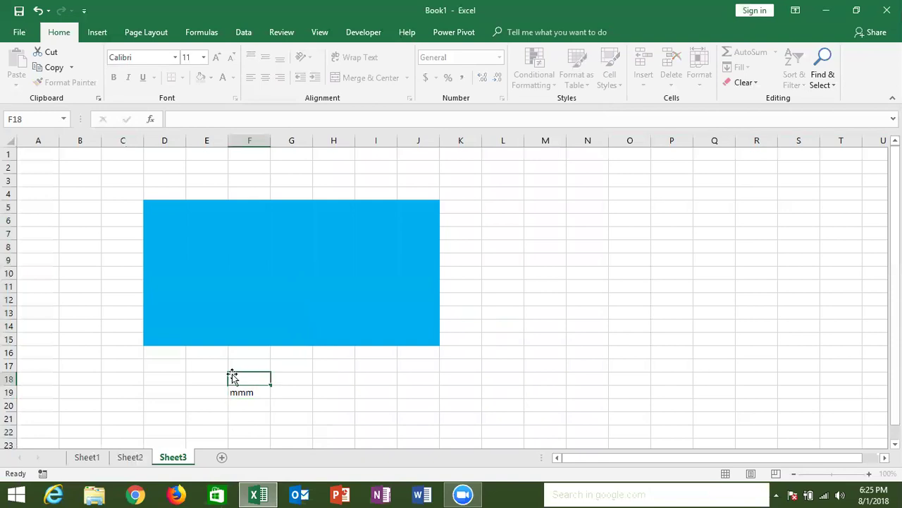
pyautogui.doubleClick(246, 327)
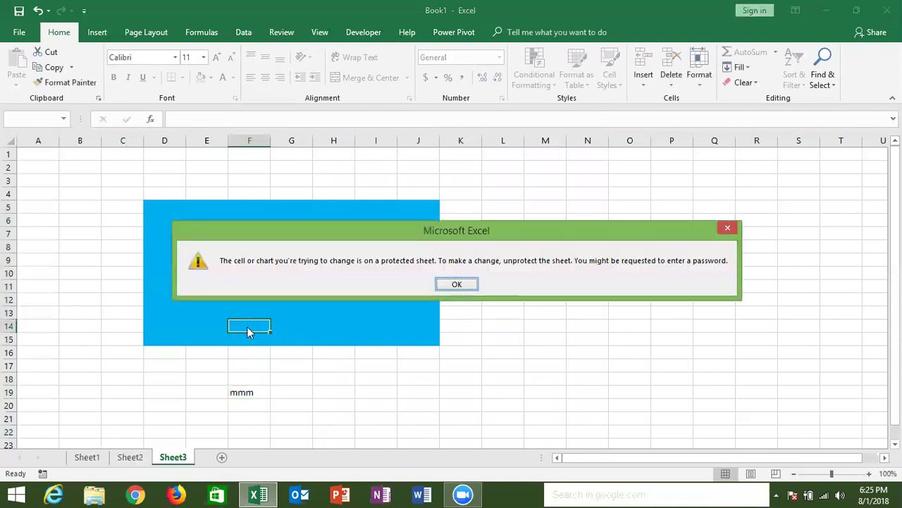
pyautogui.click(455, 284)
pyautogui.click(232, 246)
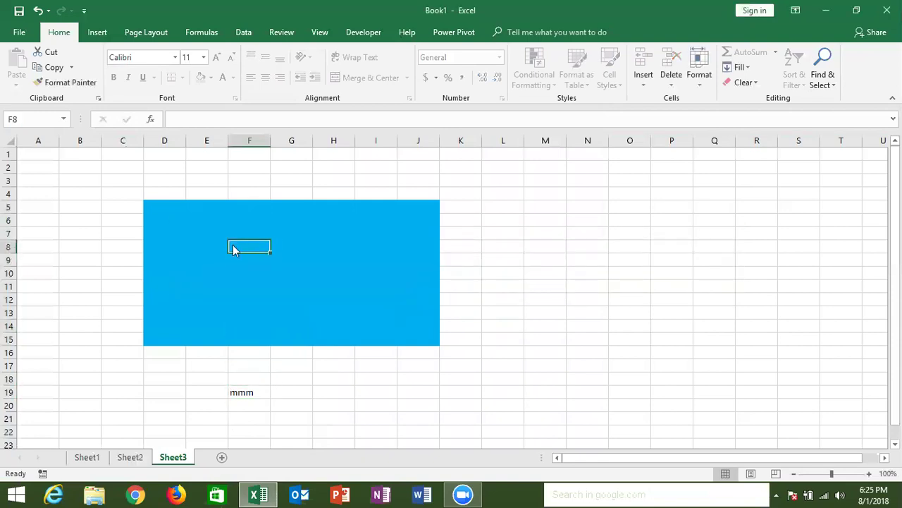
pyautogui.doubleClick(233, 247)
pyautogui.click(450, 284)
# - Select cells across the locked D5:J15 block, then add a blank Sheet4
pyautogui.click(413, 309)
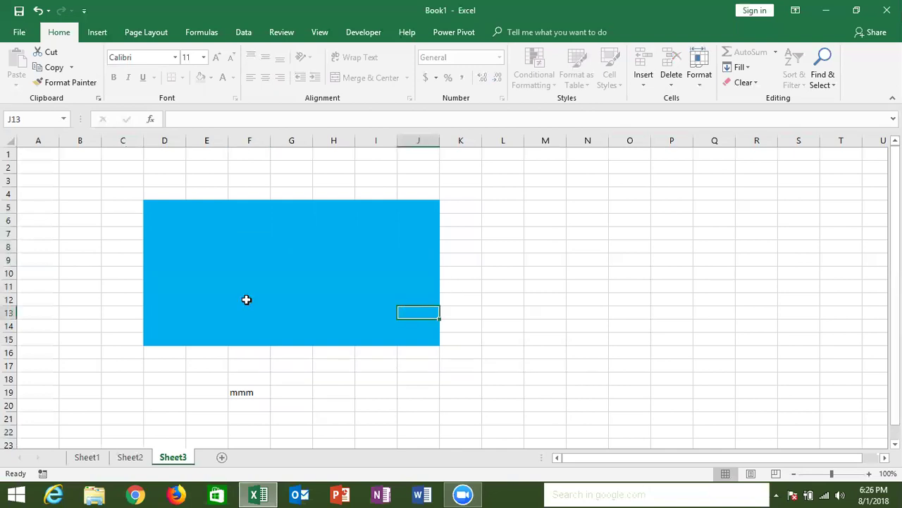
pyautogui.click(189, 338)
pyautogui.click(292, 334)
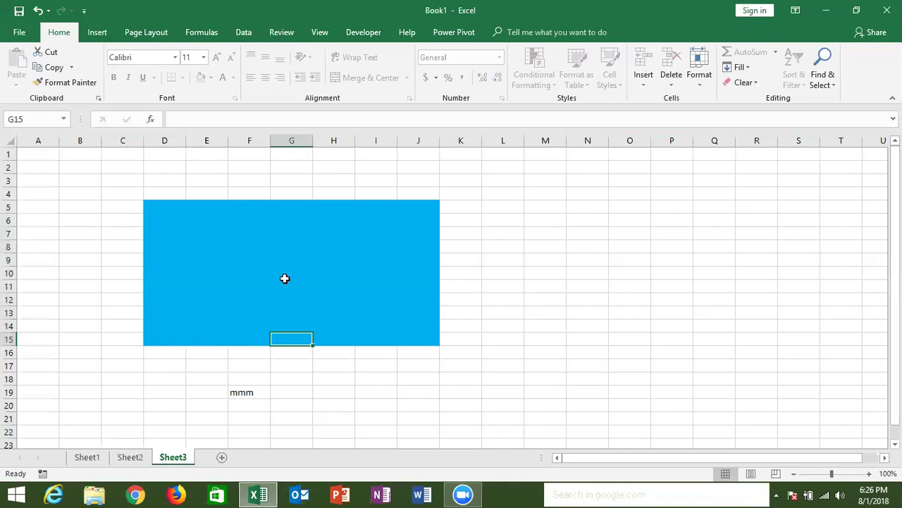
pyautogui.press('Up')
pyautogui.press('Up')
pyautogui.press('Up')
pyautogui.press('Up')
pyautogui.press('Up')
pyautogui.press('Up')
pyautogui.press('Up')
pyautogui.press('Up')
pyautogui.click(223, 202)
pyautogui.click(212, 224)
pyautogui.click(205, 248)
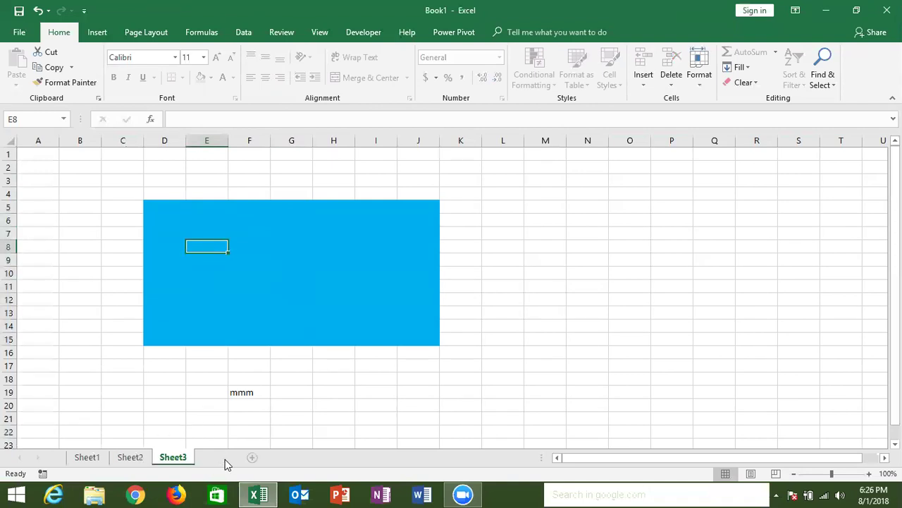
pyautogui.click(222, 458)
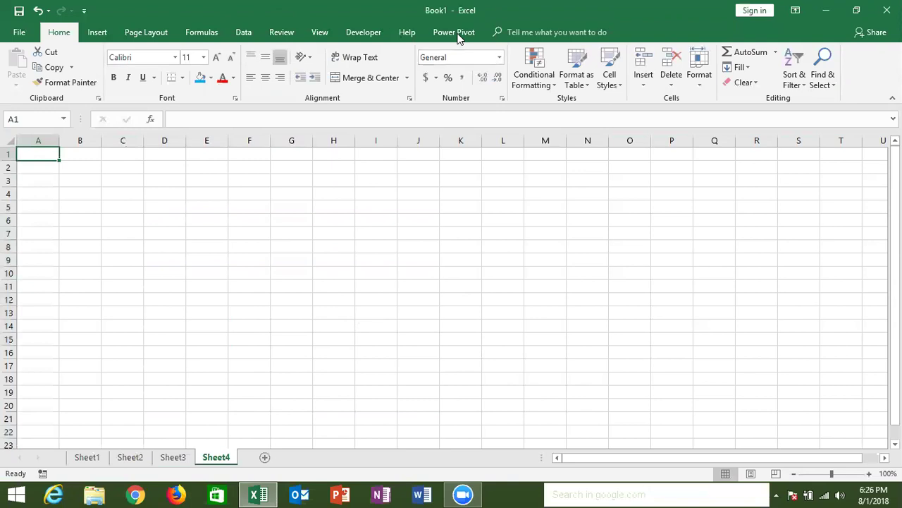
# - Type headers Name, Qty, MRP, Amt and Tax across A1:E1
pyautogui.write('Name')
pyautogui.press('Tab')
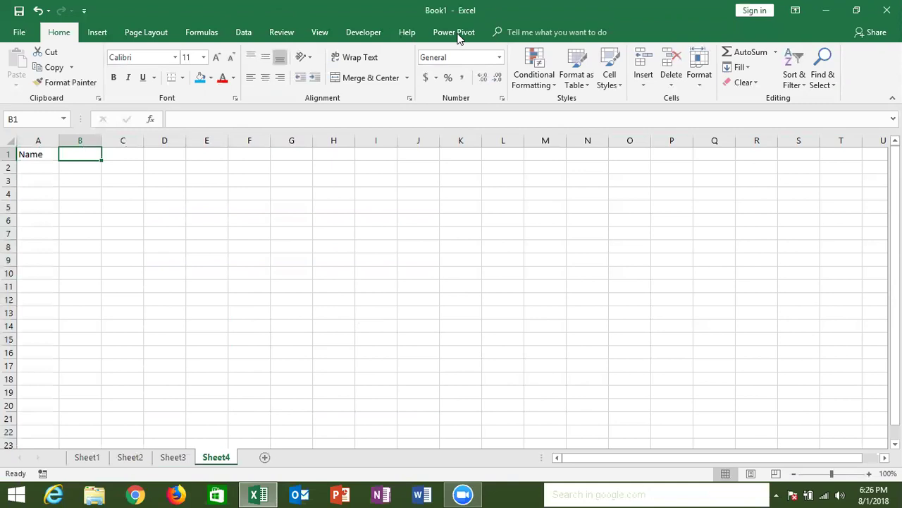
pyautogui.write('Qty')
pyautogui.press('Tab')
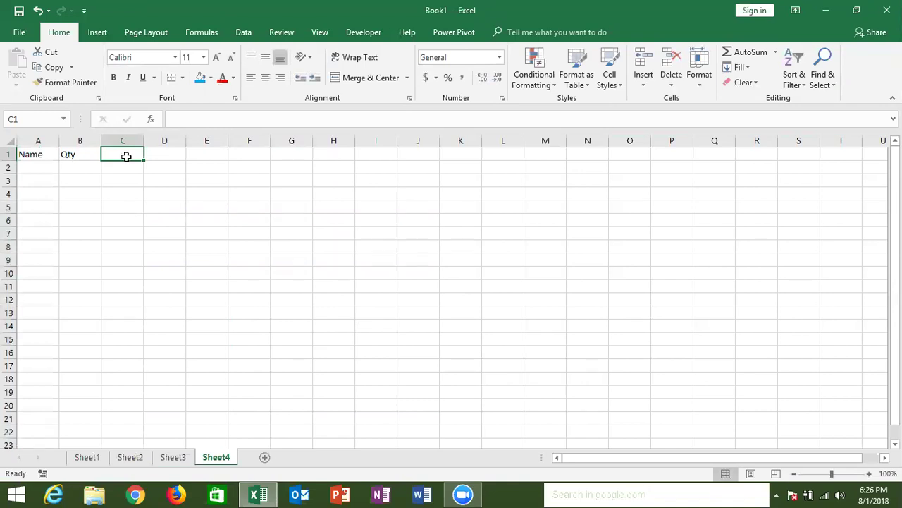
pyautogui.write('MRP')
pyautogui.press('Tab')
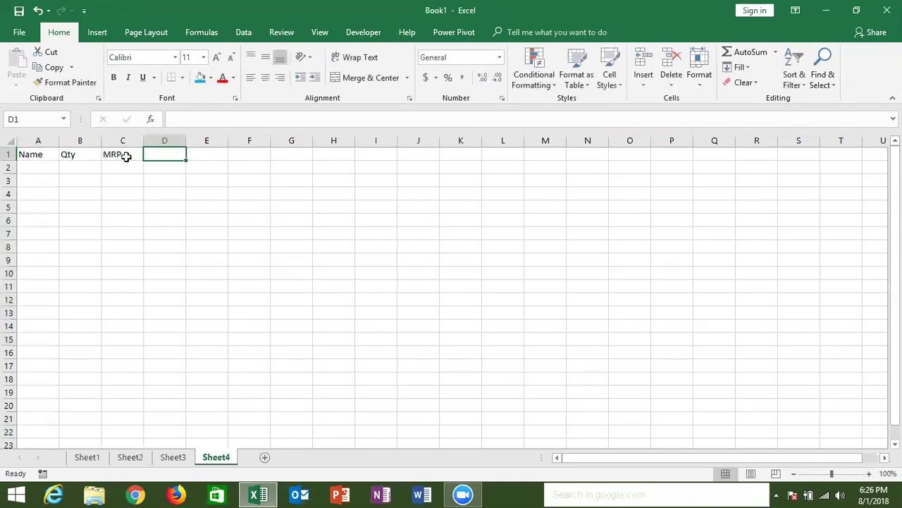
pyautogui.write('Amt')
pyautogui.press('Tab')
pyautogui.write('Tax')
pyautogui.press('Tab')
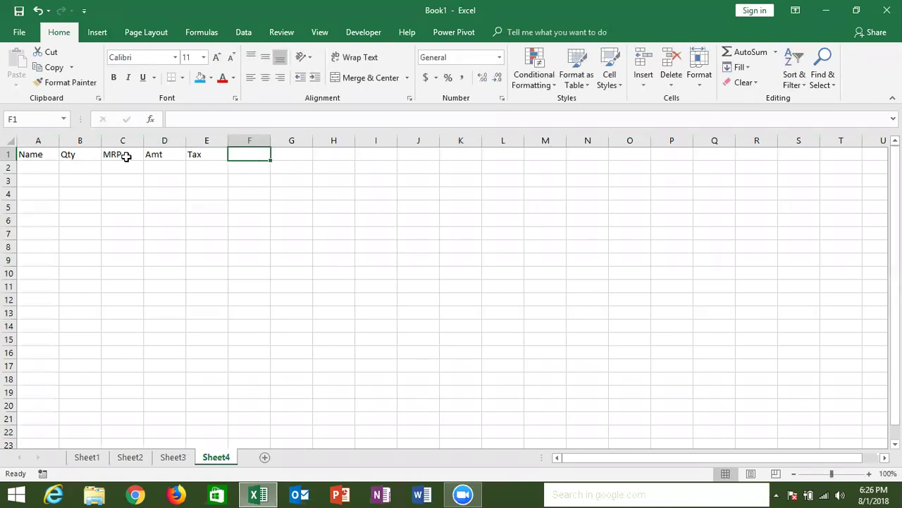
# - Add headers Com, Total, Date and Time across F1:I1
pyautogui.write('Com')
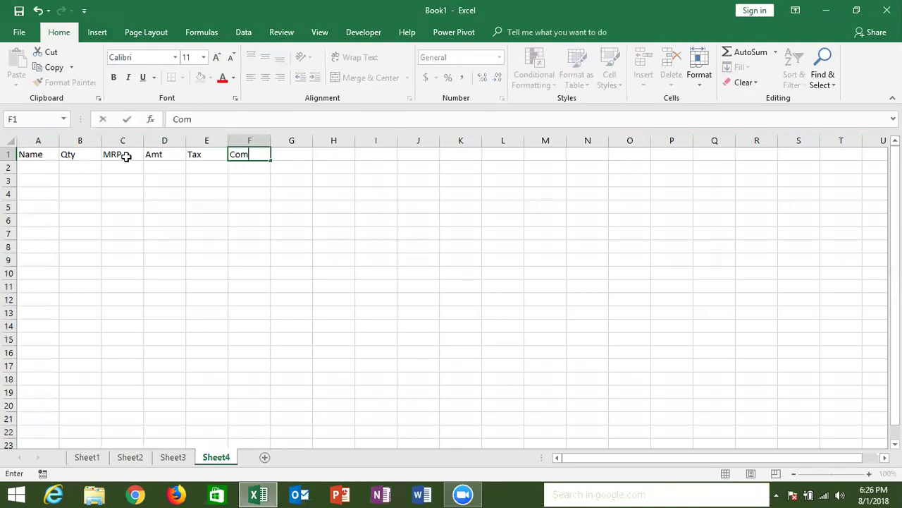
pyautogui.press('Tab')
pyautogui.write('Total')
pyautogui.press('Tab')
pyautogui.write('Date')
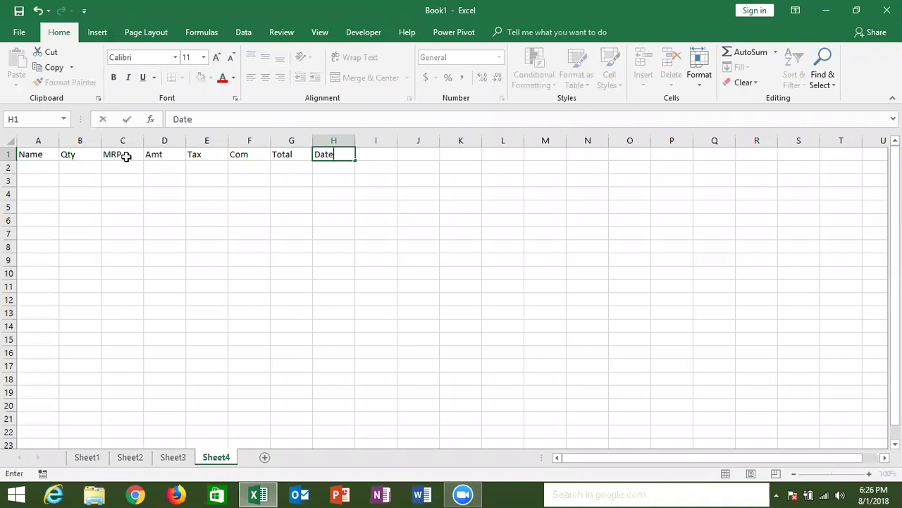
pyautogui.press('Tab')
pyautogui.write('Time')
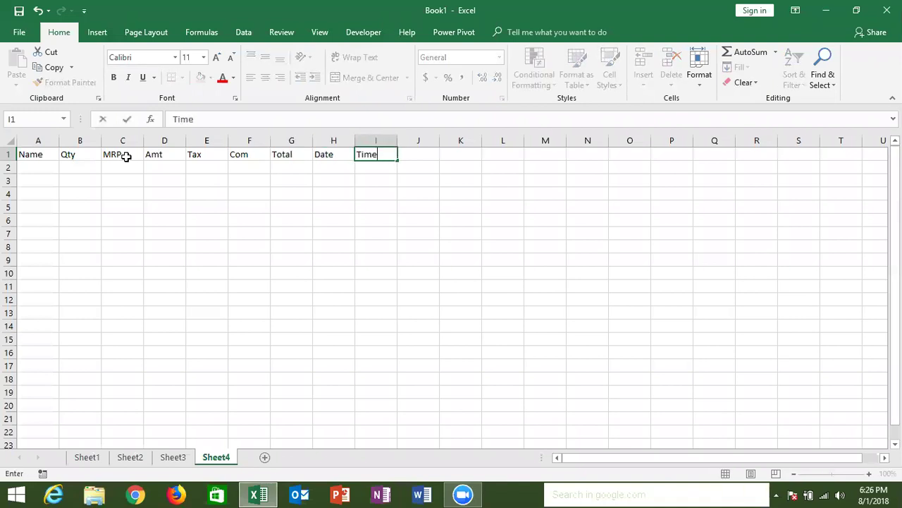
pyautogui.click(194, 155)
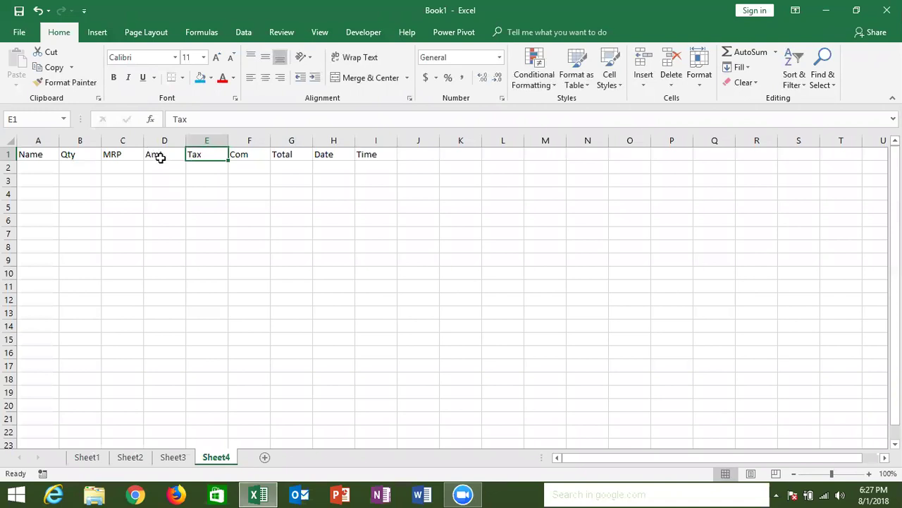
# - Review the header cells from MRP through Time
pyautogui.click(161, 158)
pyautogui.click(131, 158)
pyautogui.click(166, 158)
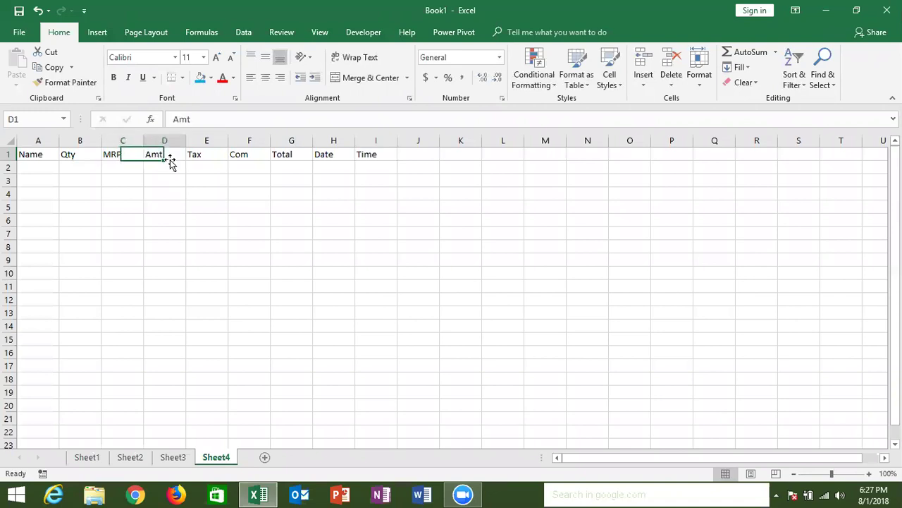
pyautogui.click(215, 155)
pyautogui.click(260, 150)
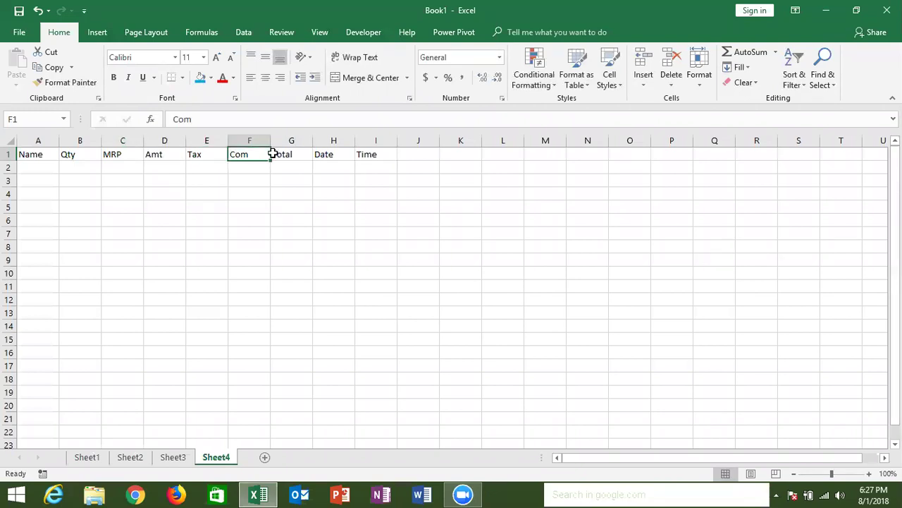
pyautogui.click(274, 153)
pyautogui.click(319, 153)
pyautogui.click(362, 152)
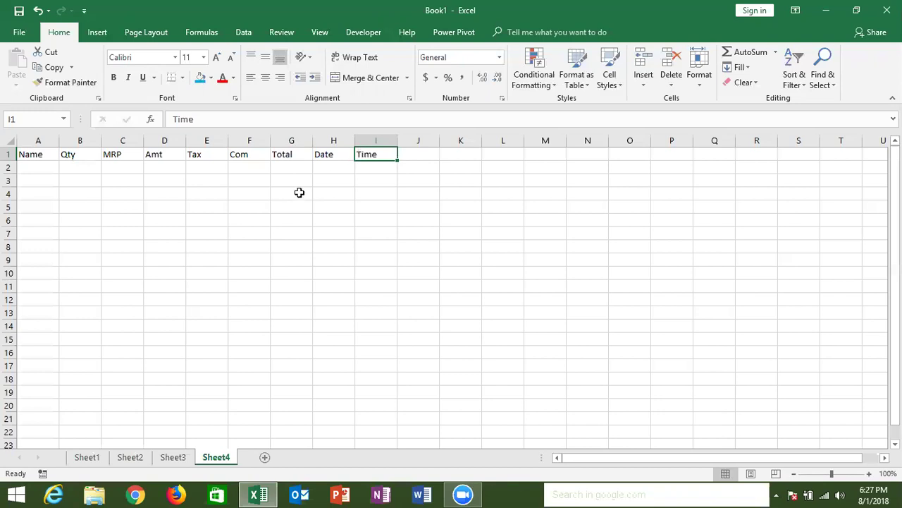
# - Enter Qty 35 and MRP 96 in row 2, with Amt formula =B2*C2 in D2
pyautogui.click(38, 162)
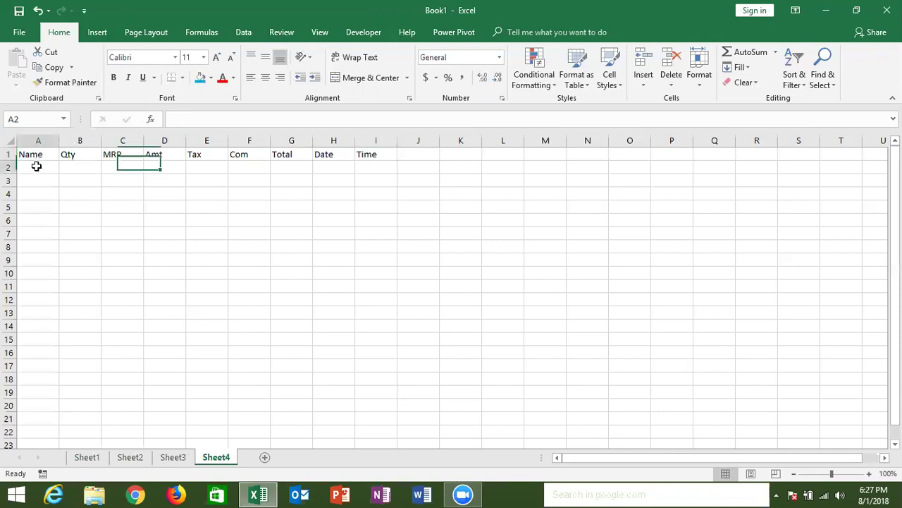
pyautogui.click(74, 164)
pyautogui.write('35')
pyautogui.press('Tab')
pyautogui.write('96')
pyautogui.press('Tab')
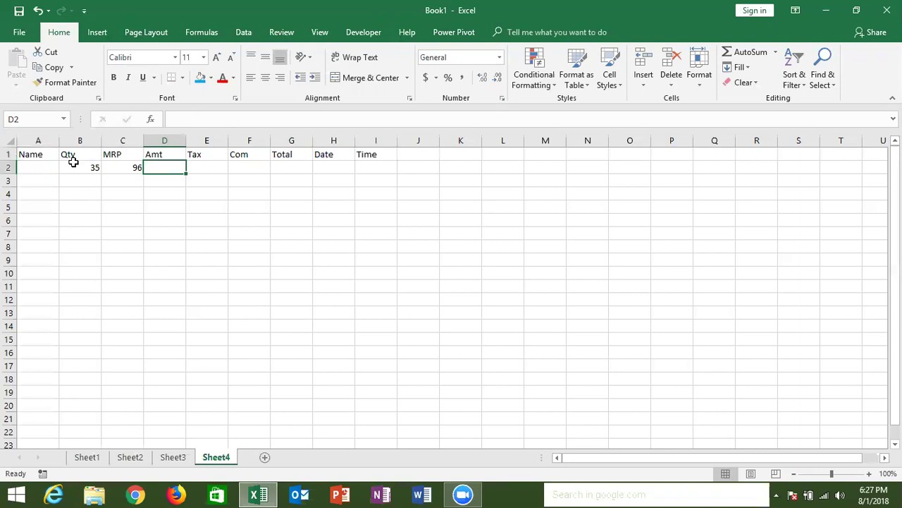
pyautogui.write('=')
pyautogui.click(74, 163)
pyautogui.write('*C2')
pyautogui.press('Return')
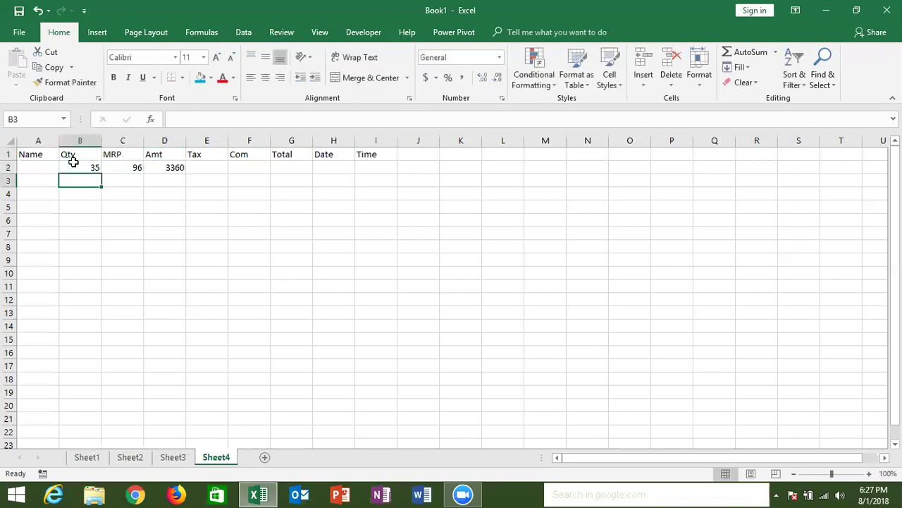
# - Add Tax =D2*18% in E2 and Com =D2*2% in F2
pyautogui.press('Up')
pyautogui.press('Right')
pyautogui.press('Right')
pyautogui.press('Right')
pyautogui.press('Right')
pyautogui.press('Left')
pyautogui.write('=')
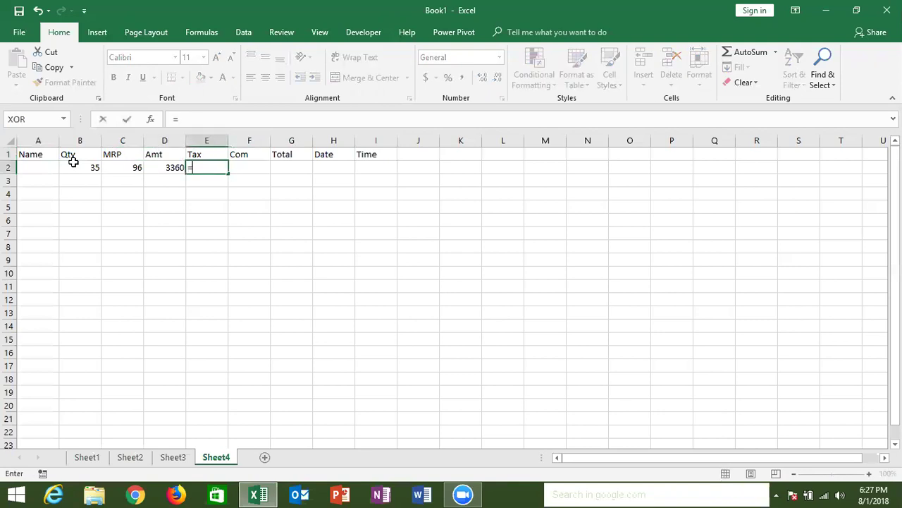
pyautogui.press('Left')
pyautogui.write('*18')
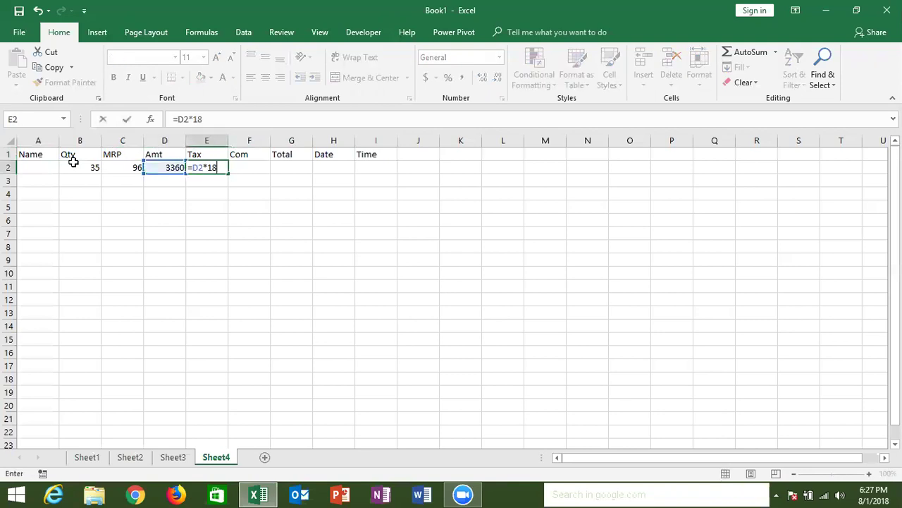
pyautogui.write('%')
pyautogui.press('Tab')
pyautogui.write('=')
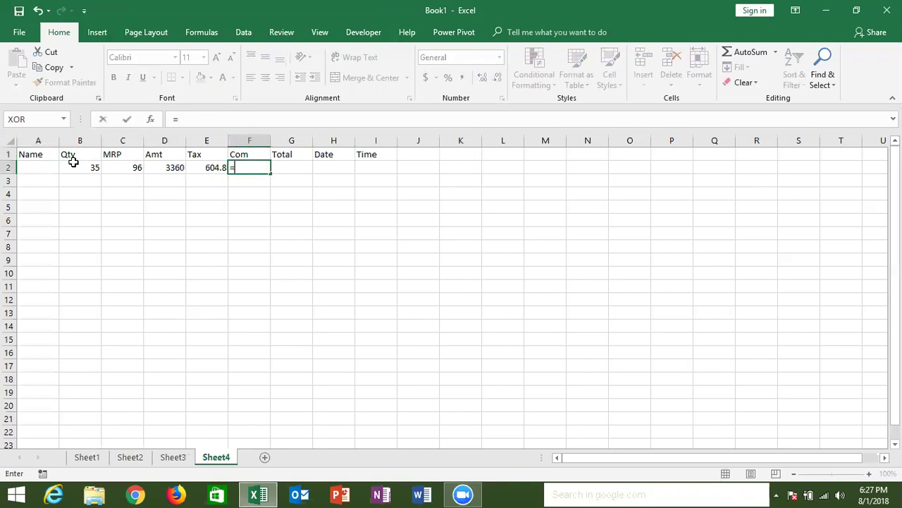
pyautogui.press('Left')
pyautogui.press('Left')
pyautogui.write('*2%')
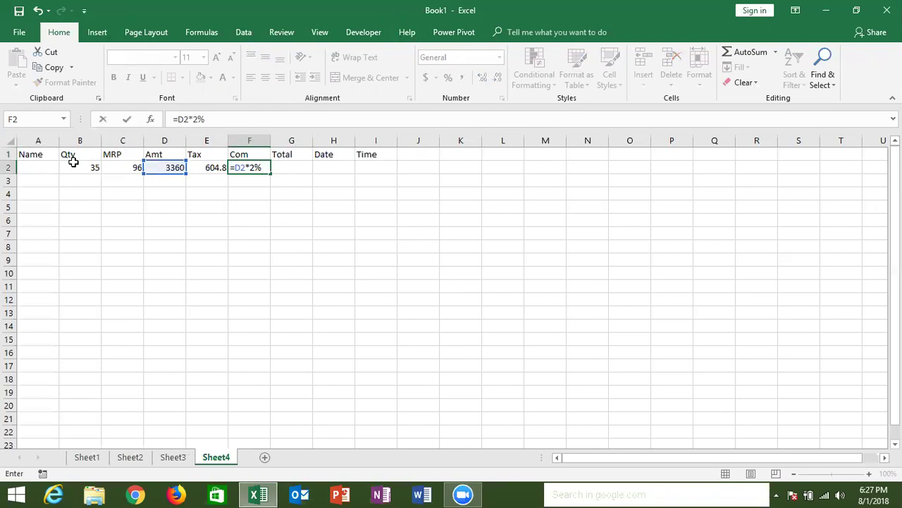
pyautogui.press('Tab')
# - Enter Total =SUM(D2:F2) in G2, giving 4032
pyautogui.write('=')
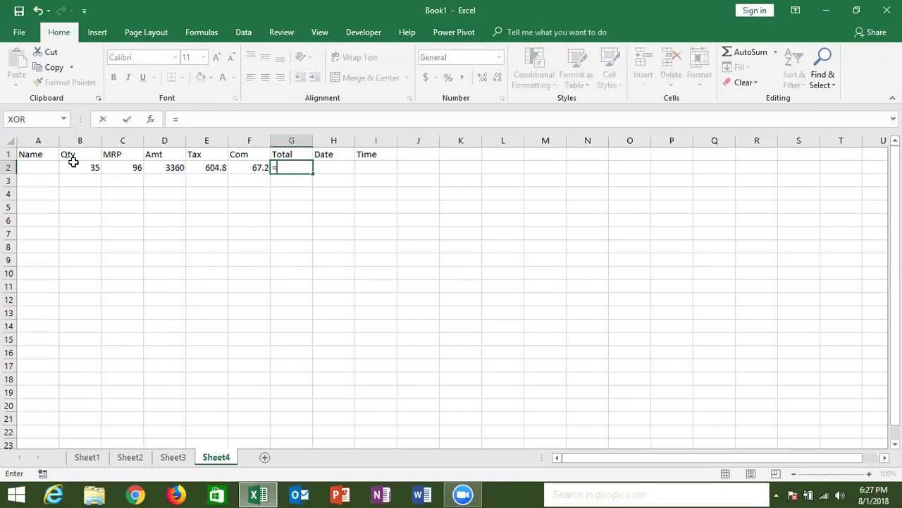
pyautogui.write('SUM(')
pyautogui.press('Left')
pyautogui.press('Left')
pyautogui.press('Left')
pyautogui.press('Right')
pyautogui.press('Left')
pyautogui.hotkey('shift', 'Right')
pyautogui.hotkey('shift', 'Right')
pyautogui.press('Return')
pyautogui.press('Up')
pyautogui.press('Left')
pyautogui.press('Left')
pyautogui.press('Right')
pyautogui.press('Right')
pyautogui.press('Right')
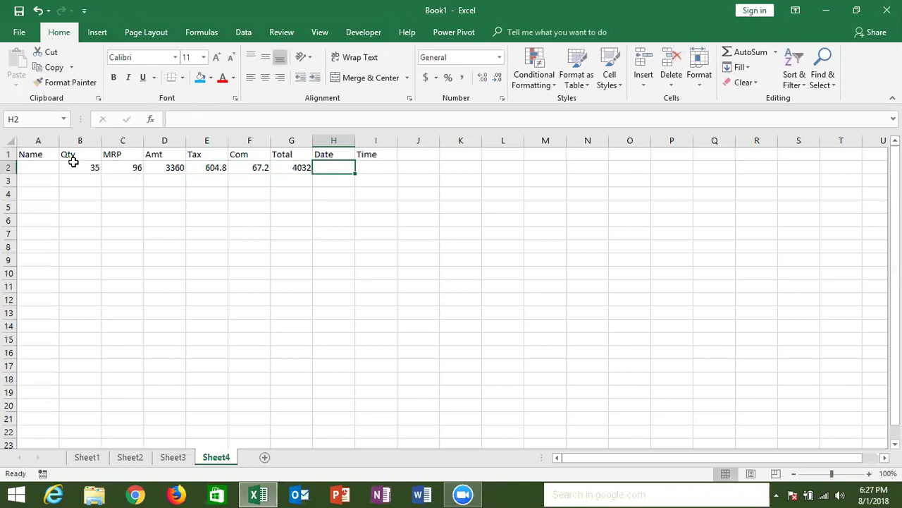
# - Insert today's date in H2, then clear the Date and Time cells again
pyautogui.hotkey('ctrl', ';')
pyautogui.press('Tab')
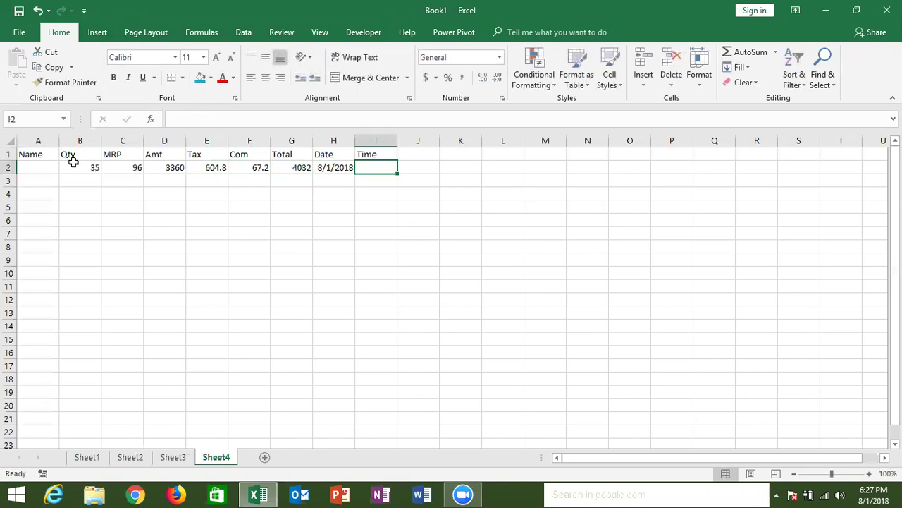
pyautogui.press('Left')
pyautogui.press('Left')
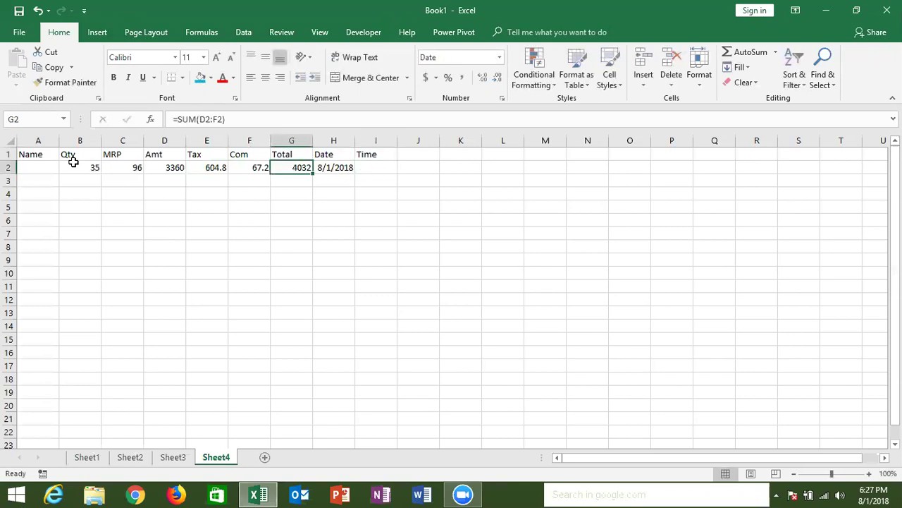
pyautogui.press('Right')
pyautogui.hotkey('shift', 'Right')
pyautogui.press('Delete')
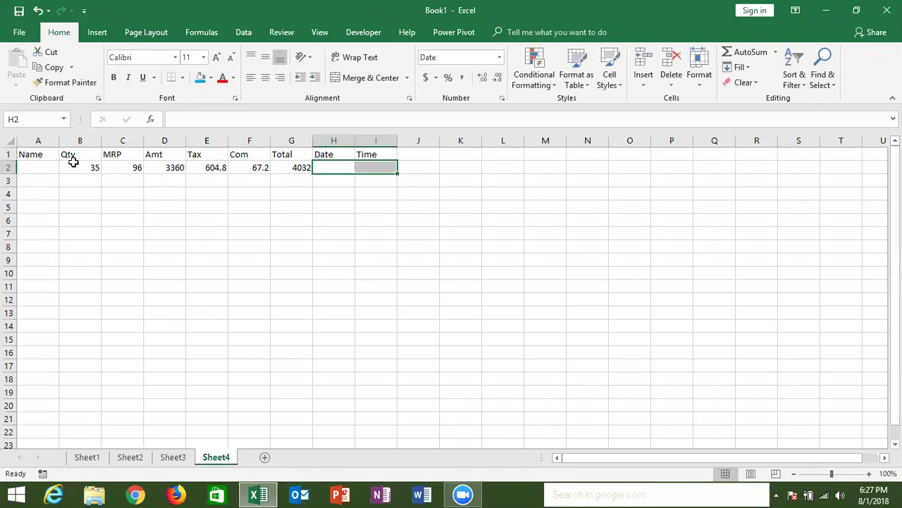
# - Fill the Amt-through-Total formulas from row 2 down to row 14 with Ctrl+D
pyautogui.press('Left')
pyautogui.press('Left')
pyautogui.press('Left')
pyautogui.hotkey('shift', 'Right')
pyautogui.hotkey('shift', 'Right')
pyautogui.hotkey('shift', 'Right')
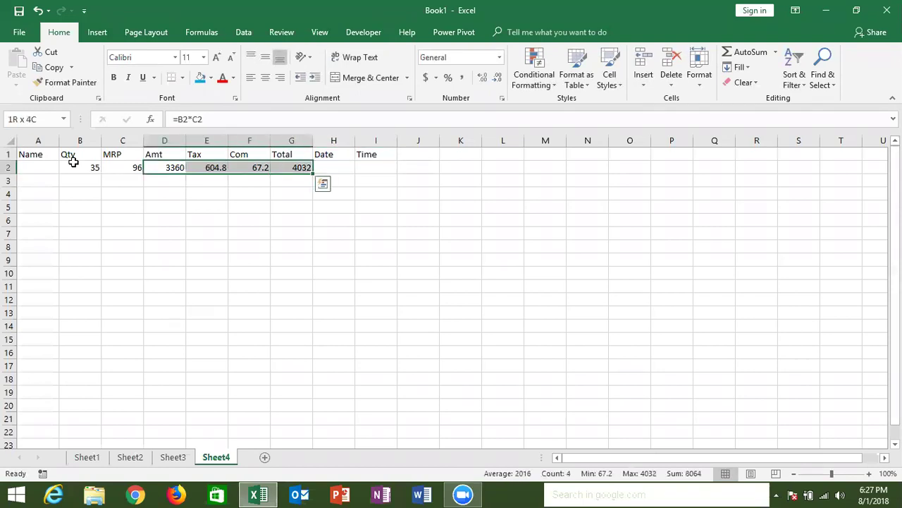
pyautogui.hotkey('shift', 'Down')
pyautogui.hotkey('shift', 'Down')
pyautogui.hotkey('shift', 'Down')
pyautogui.hotkey('shift', 'Down')
pyautogui.hotkey('ctrl', 'd')
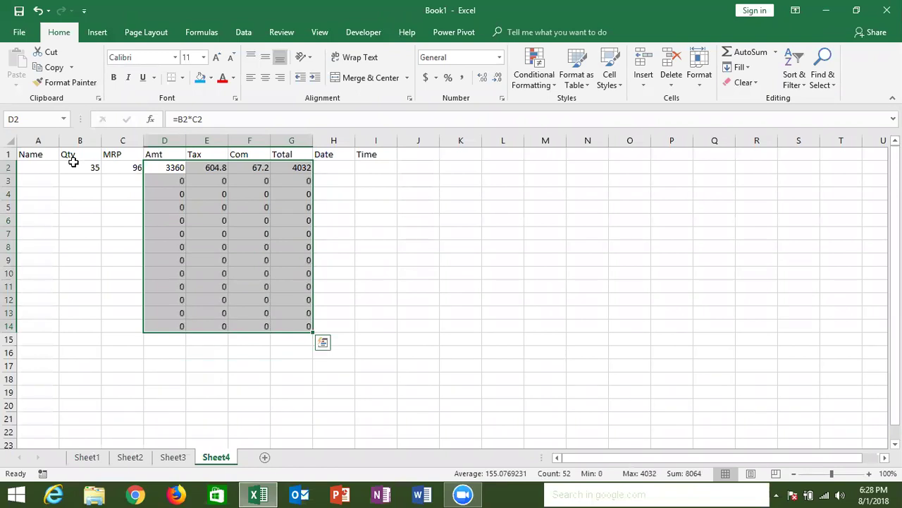
pyautogui.click(50, 169)
# - Enter a name in A2 and another name in A3
pyautogui.press('Right')
pyautogui.press('Right')
pyautogui.click(51, 170)
pyautogui.write('Puja')
pyautogui.press('Return')
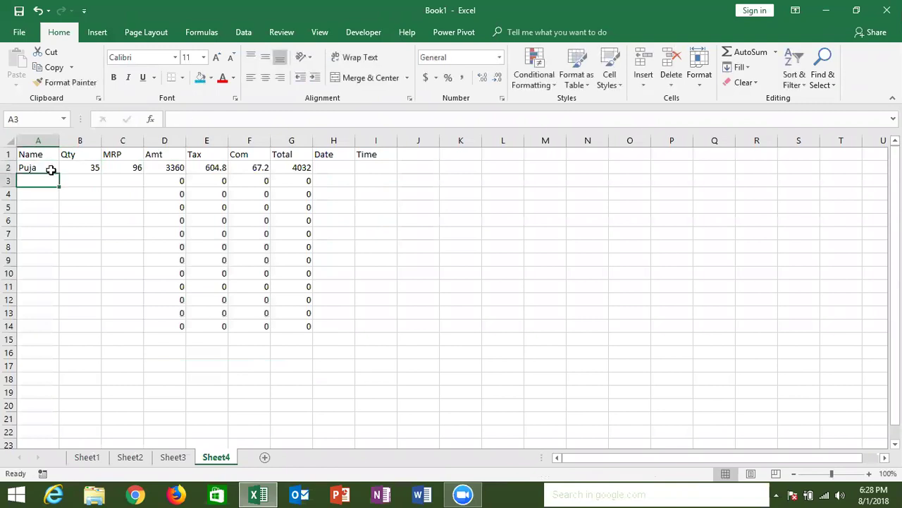
pyautogui.write('Om')
pyautogui.press('Tab')
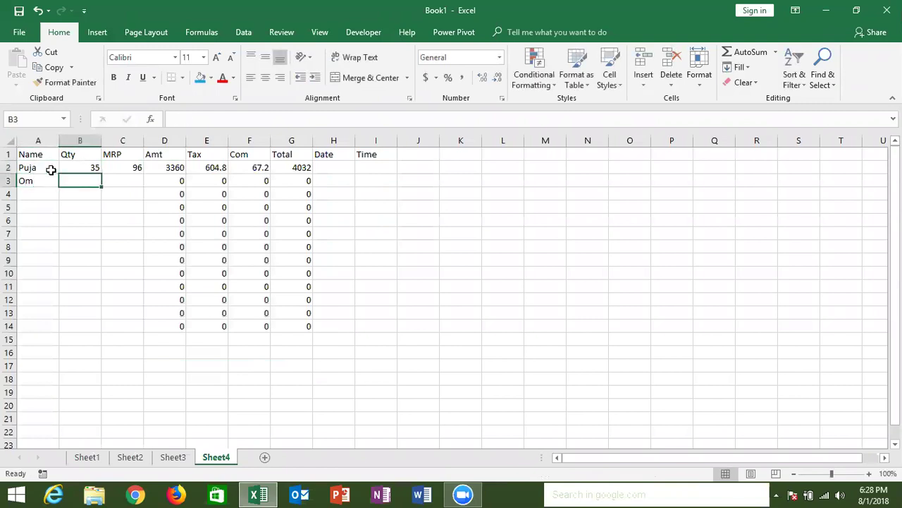
# - Give row 3 Qty 85 and MRP 65, stamped with today's date and current time
pyautogui.write('85')
pyautogui.press('Tab')
pyautogui.write('65')
pyautogui.press('Tab')
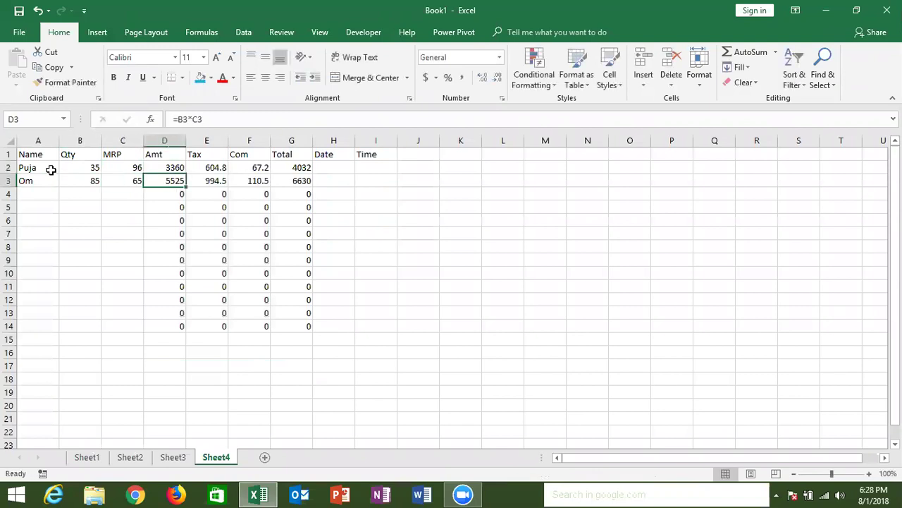
pyautogui.press('Tab')
pyautogui.press('Tab')
pyautogui.press('Tab')
pyautogui.press('Tab')
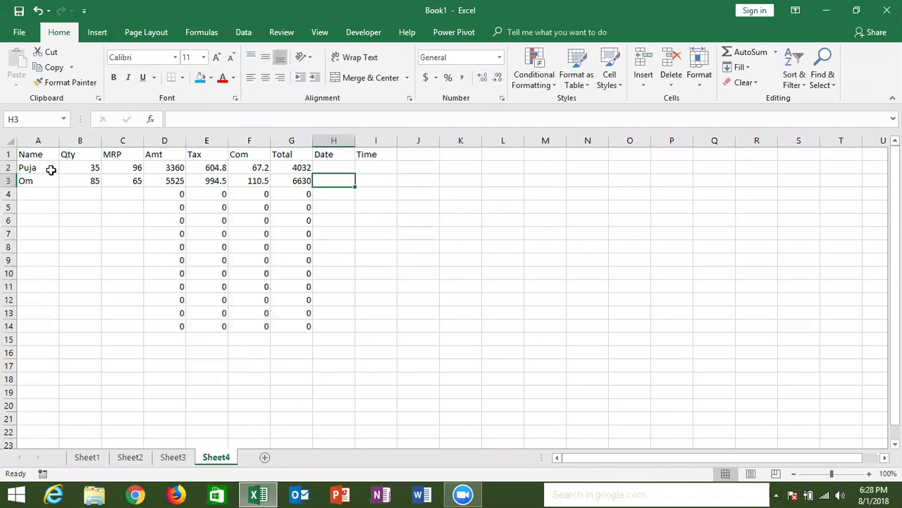
pyautogui.hotkey('ctrl', ';')
pyautogui.press('Tab')
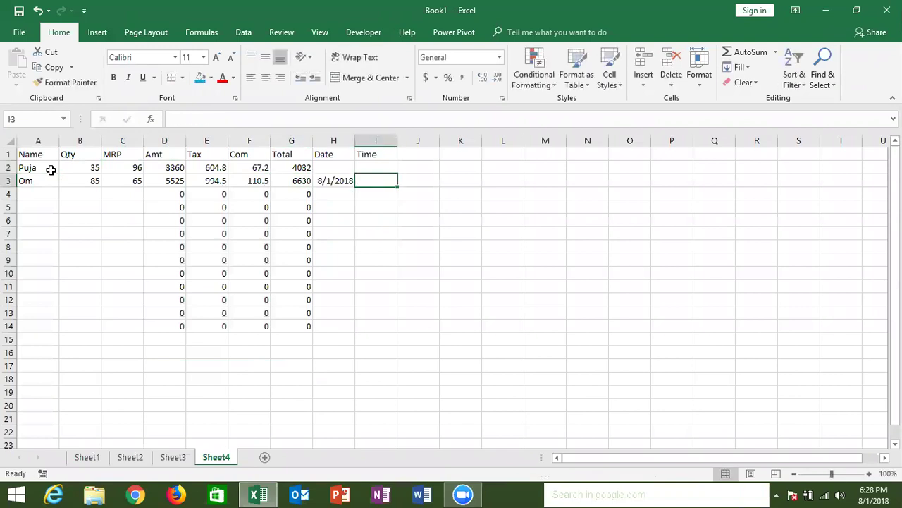
pyautogui.hotkey('ctrl', 'shift', ';')
pyautogui.press('Return')
pyautogui.press('Up')
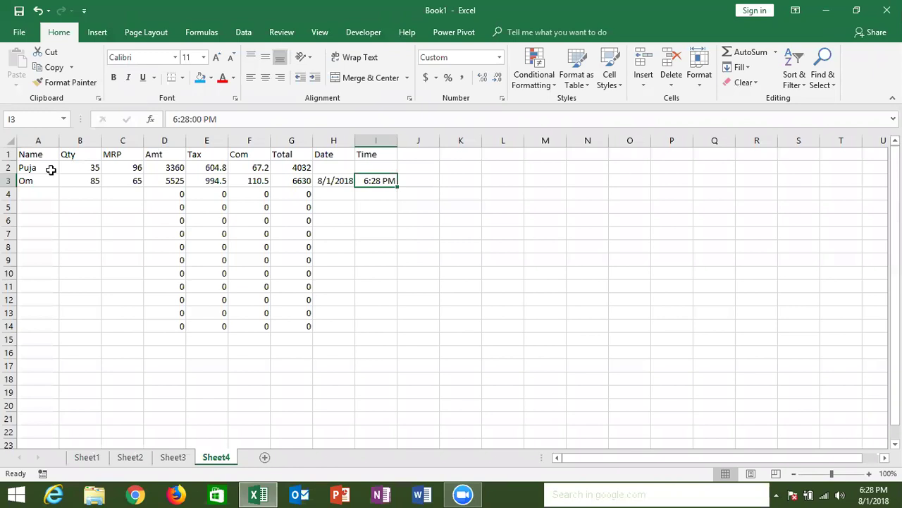
pyautogui.press('Return')
pyautogui.press('Up')
pyautogui.press('Left')
pyautogui.press('Left')
pyautogui.press('Left')
pyautogui.press('Left')
pyautogui.press('Left')
pyautogui.press('Left')
# - Move across row 4, then select every cell on the sheet with Select All
pyautogui.press('Down')
pyautogui.press('Left')
pyautogui.press('Right')
pyautogui.press('Right')
pyautogui.press('Right')
pyautogui.press('Right')
pyautogui.press('Right')
pyautogui.press('Right')
pyautogui.press('Right')
pyautogui.press('Right')
pyautogui.press('Left')
pyautogui.press('Left')
pyautogui.press('Left')
pyautogui.press('Left')
pyautogui.press('Left')
pyautogui.press('Left')
pyautogui.press('Left')
pyautogui.press('Left')
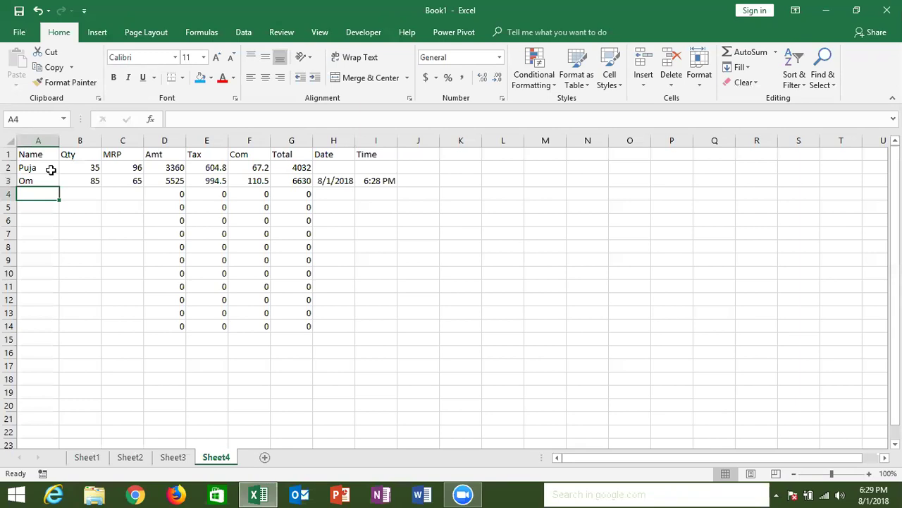
pyautogui.press('Right')
pyautogui.press('Right')
pyautogui.press('Right')
pyautogui.press('Right')
pyautogui.press('Right')
pyautogui.press('Right')
pyautogui.press('Right')
pyautogui.press('Left')
pyautogui.press('Left')
pyautogui.press('Left')
pyautogui.press('Left')
pyautogui.press('Right')
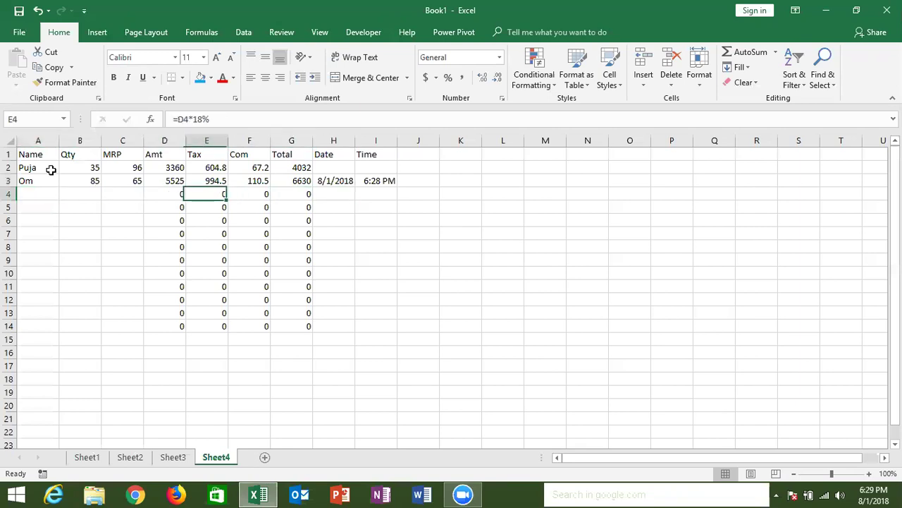
pyautogui.press('Right')
pyautogui.press('Right')
pyautogui.press('Right')
pyautogui.press('Right')
pyautogui.press('Left')
pyautogui.press('Left')
pyautogui.press('Left')
pyautogui.press('Left')
pyautogui.press('Left')
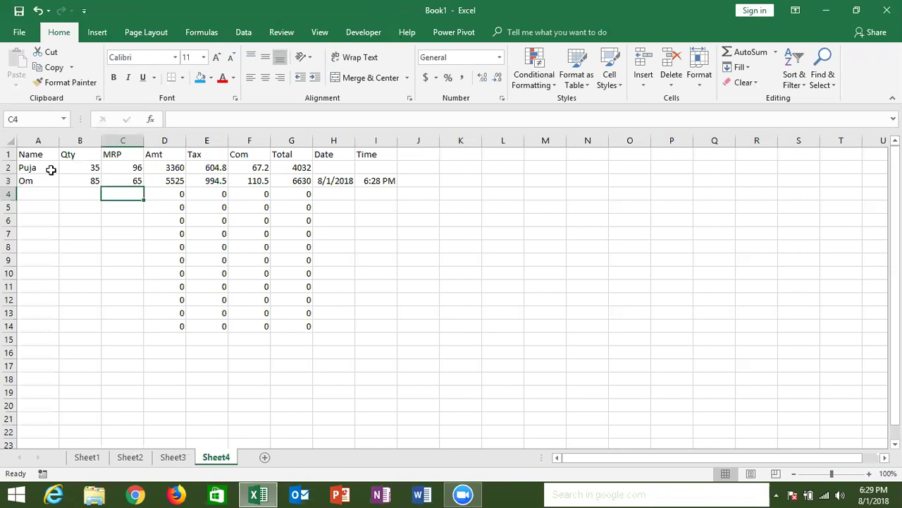
pyautogui.click(8, 142)
# - Clear the Locked option for all cells in Format Cells > Protection
pyautogui.rightClick(62, 190)
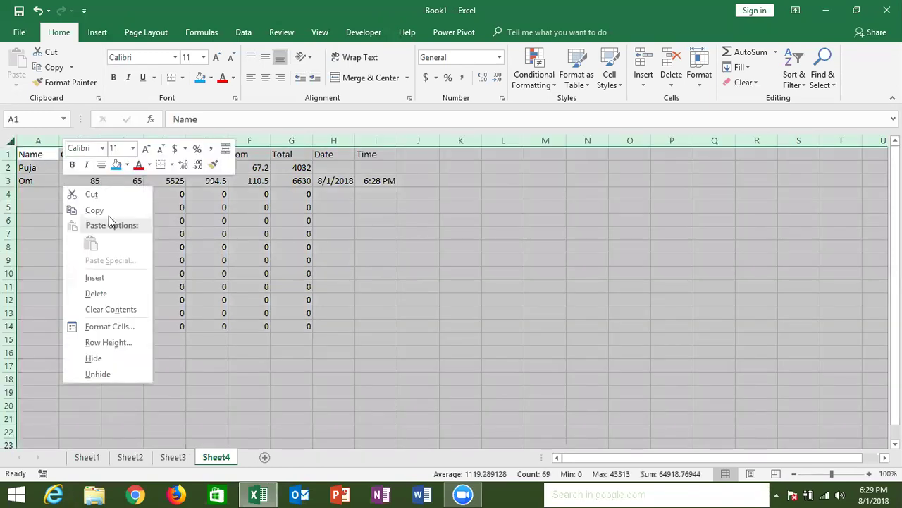
pyautogui.click(110, 326)
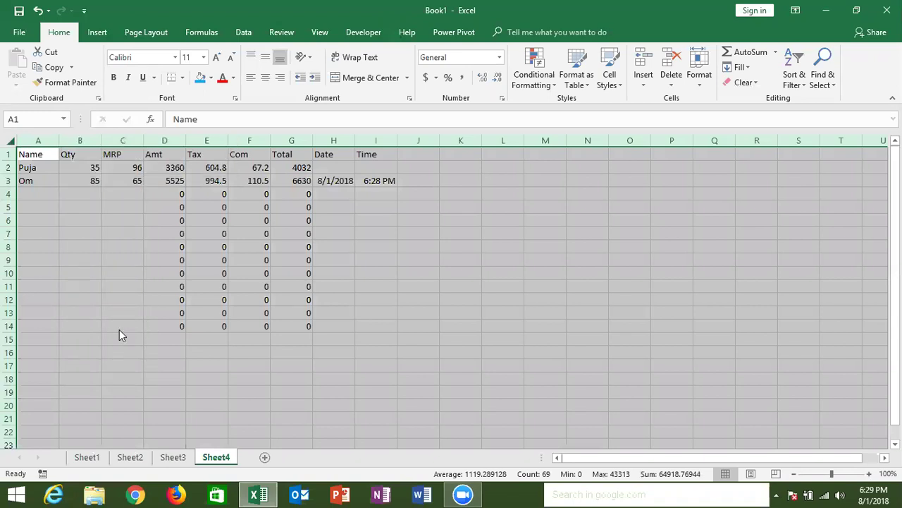
pyautogui.click(21, 218)
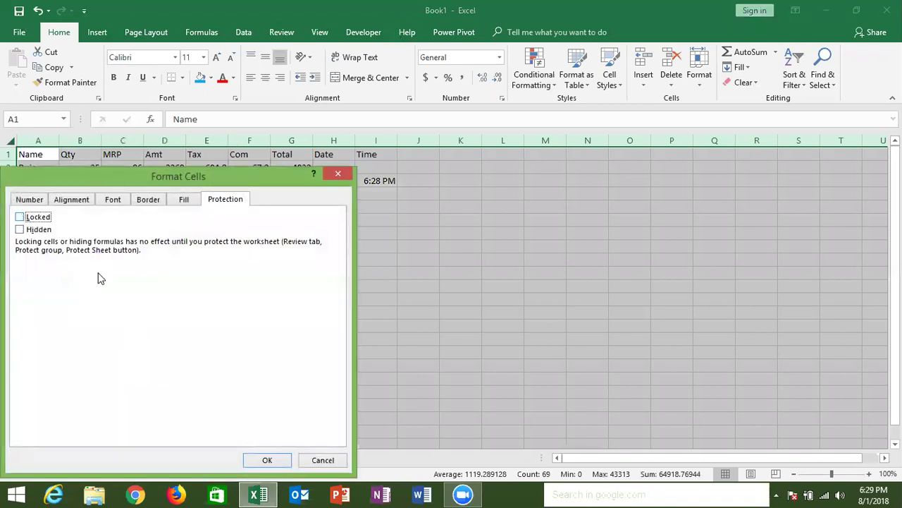
pyautogui.click(273, 461)
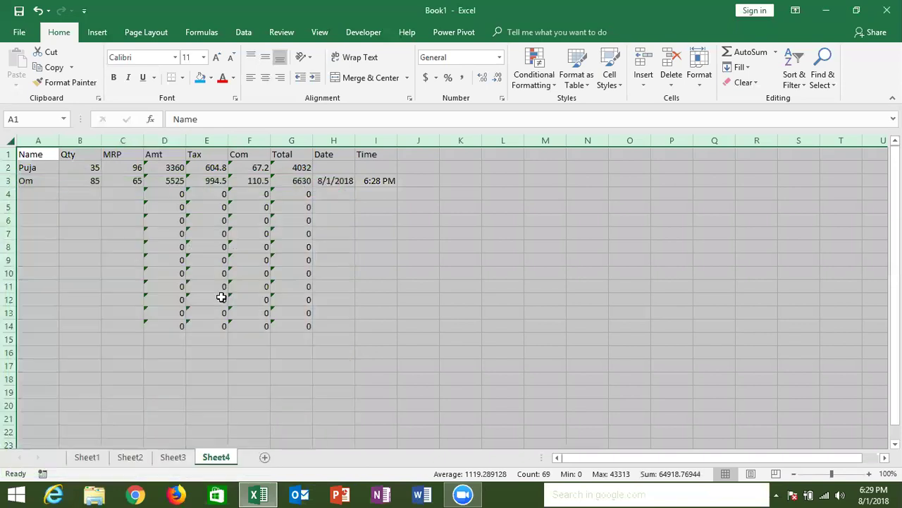
# - Re-lock only columns D through G, the Amt-to-Total formula columns
pyautogui.moveTo(169, 140); pyautogui.dragTo(291, 149)
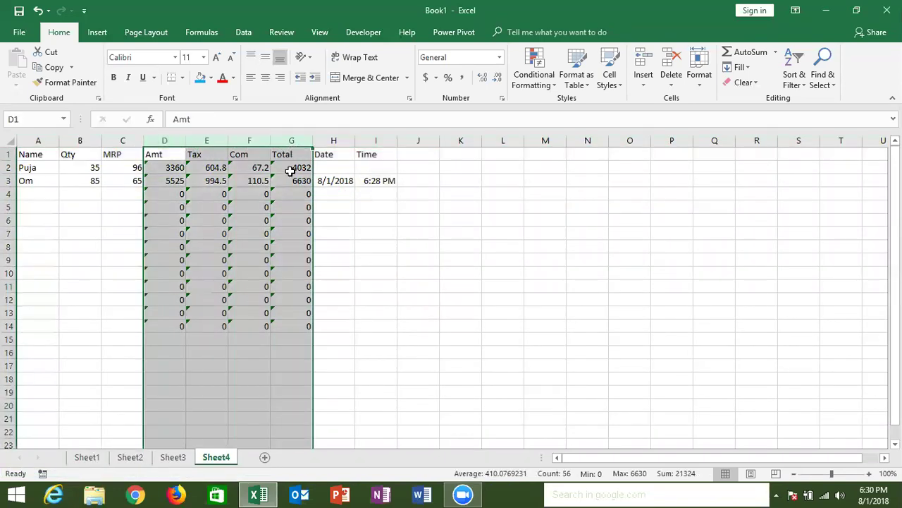
pyautogui.rightClick(292, 172)
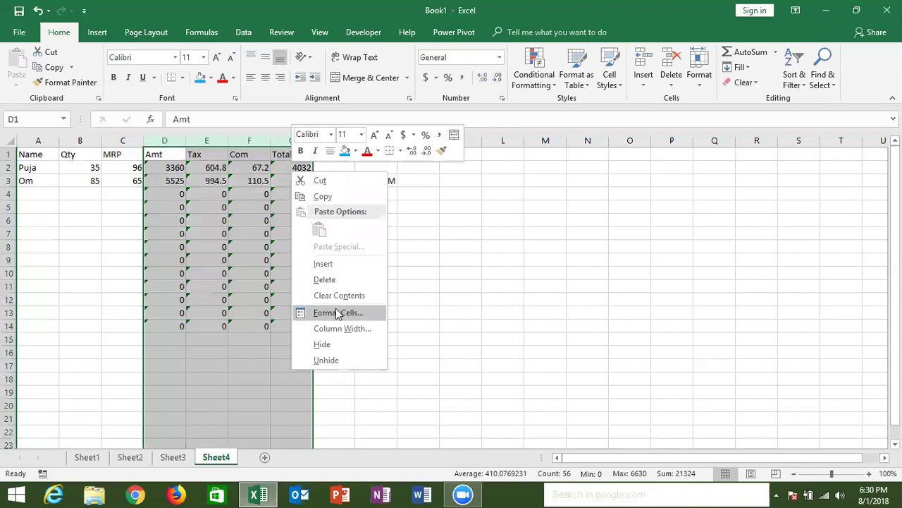
pyautogui.click(337, 312)
pyautogui.click(196, 196)
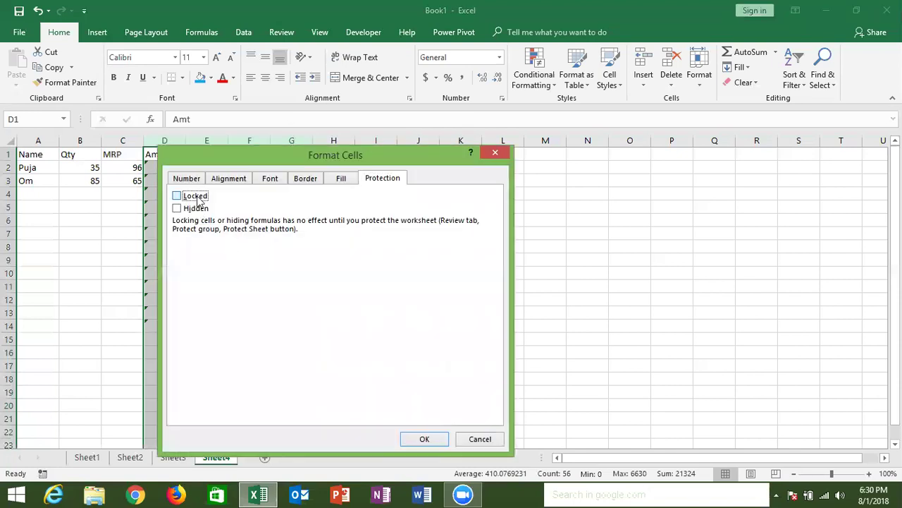
pyautogui.click(426, 439)
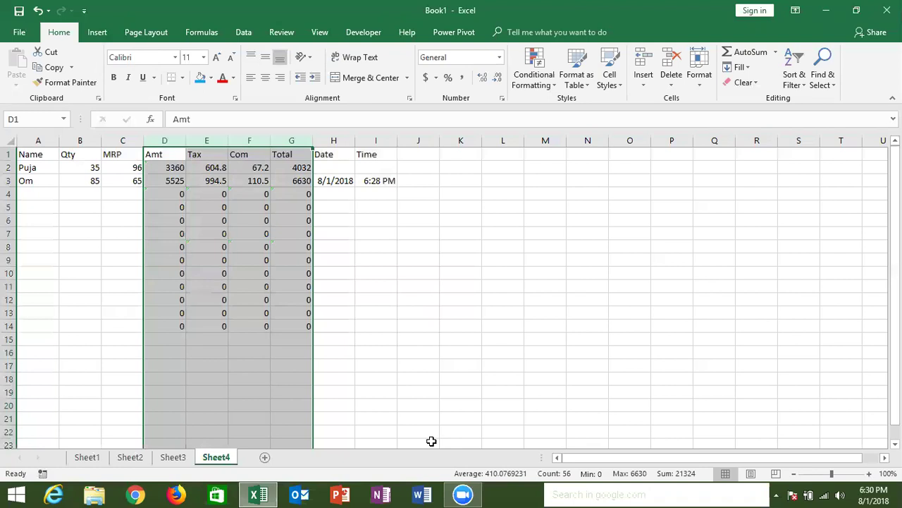
# - Protect Sheet4 with a password entered twice, then select A4 for the next record
pyautogui.press('Right')
pyautogui.press('Right')
pyautogui.press('Right')
pyautogui.press('Right')
pyautogui.press('Right')
pyautogui.press('Right')
pyautogui.press('Down')
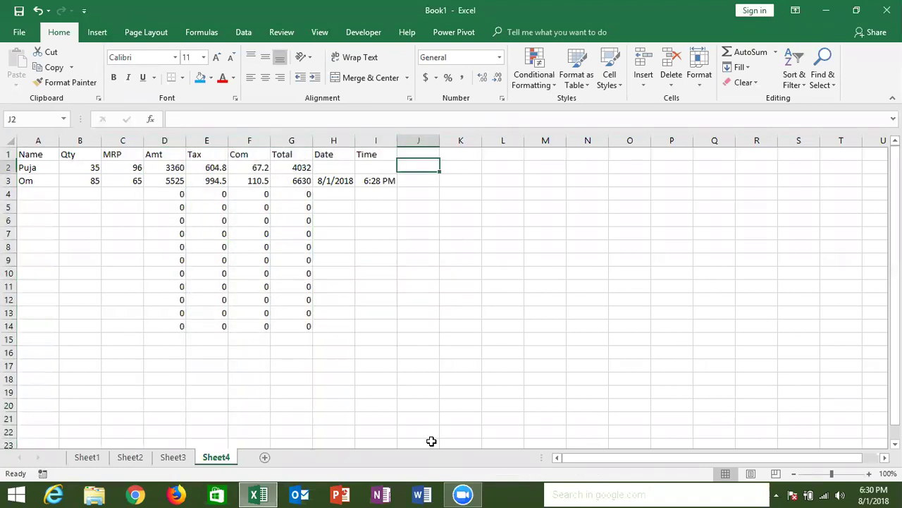
pyautogui.press('Left')
pyautogui.press('Left')
pyautogui.press('Left')
pyautogui.press('Down')
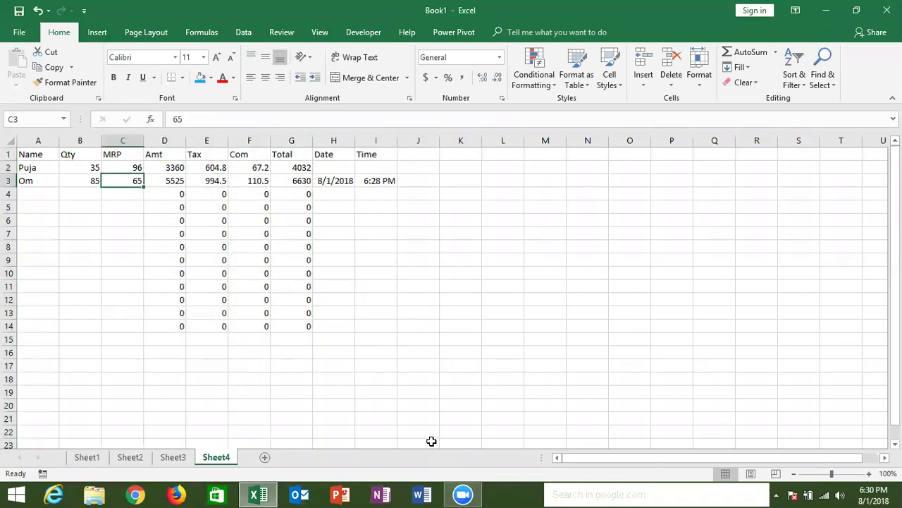
pyautogui.press('Left')
pyautogui.press('Left')
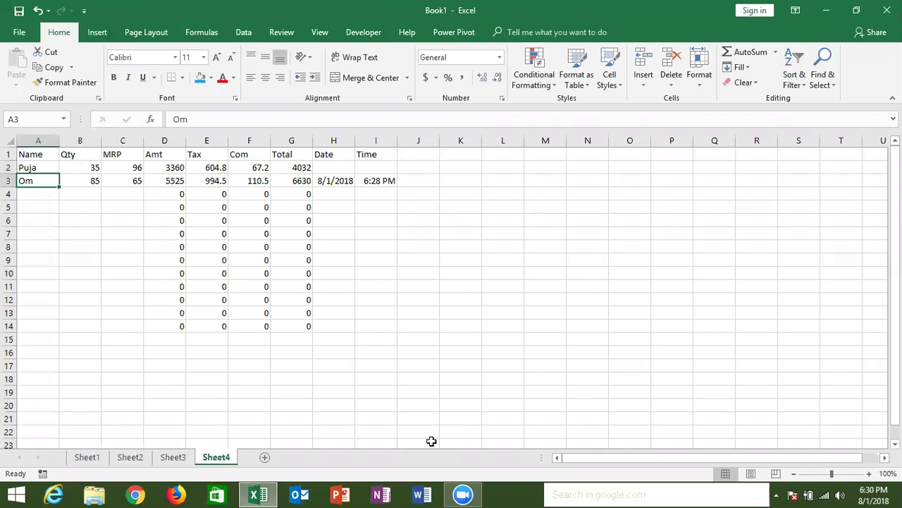
pyautogui.rightClick(222, 456)
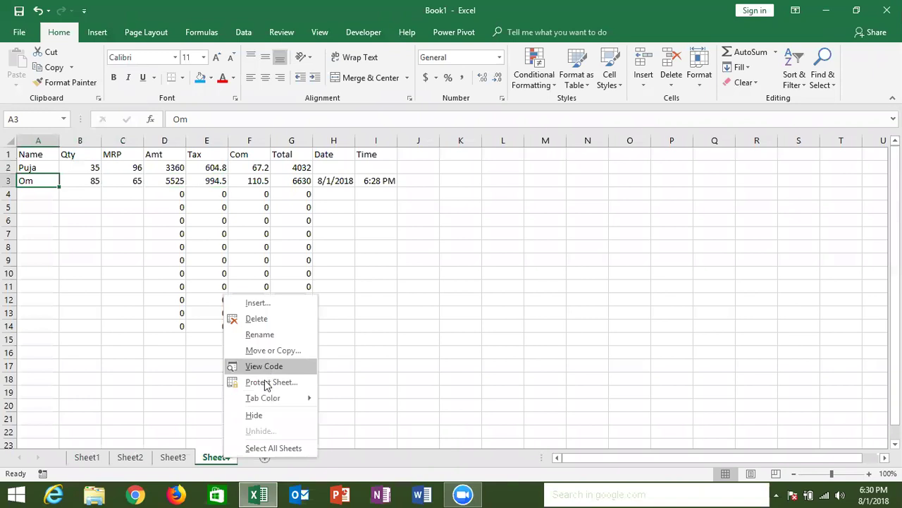
pyautogui.click(266, 383)
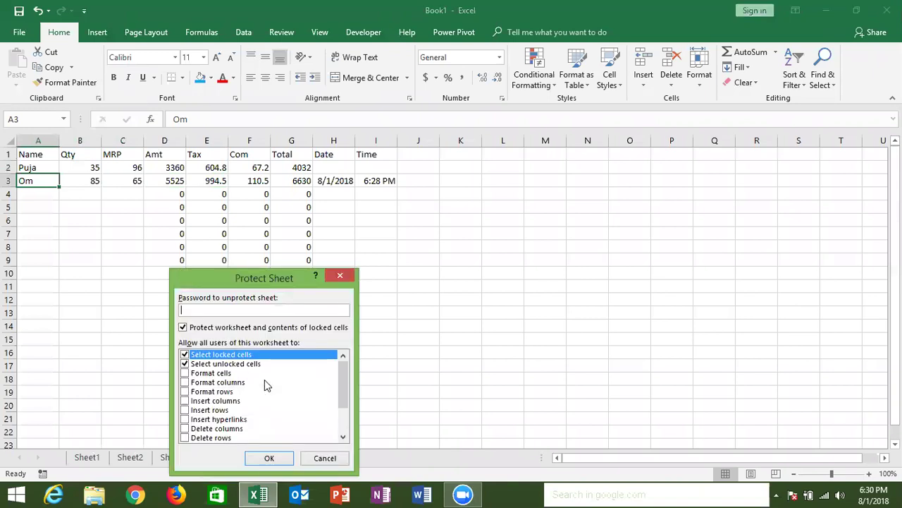
pyautogui.write('1')
pyautogui.press('Return')
pyautogui.write('1')
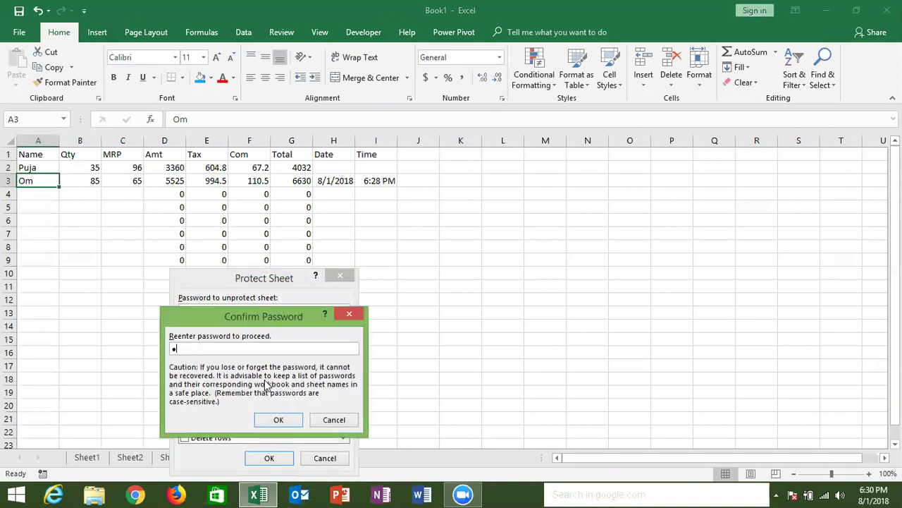
pyautogui.press('Return')
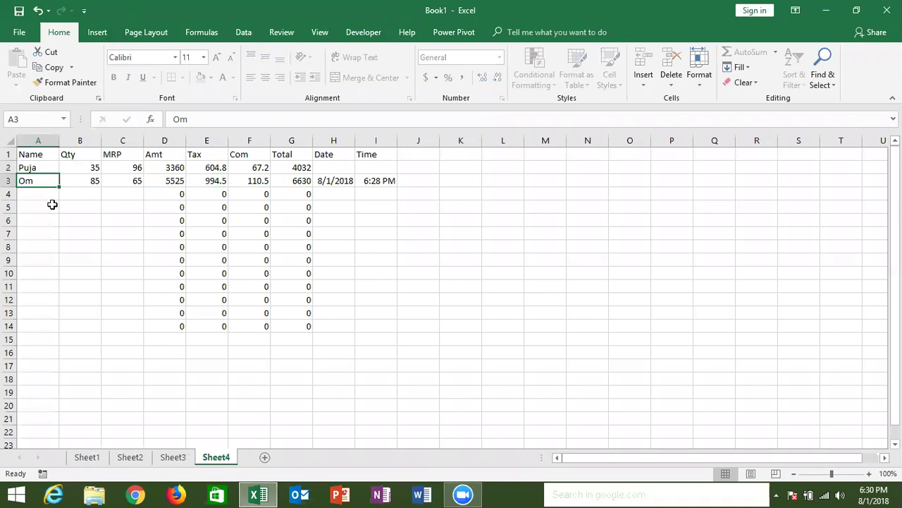
pyautogui.click(45, 198)
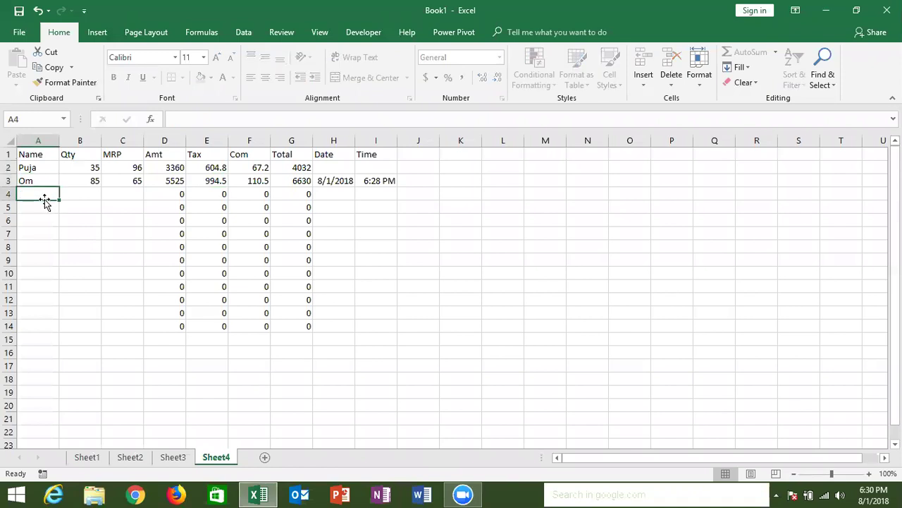
# - Remove the protection from Sheet4
pyautogui.rightClick(225, 458)
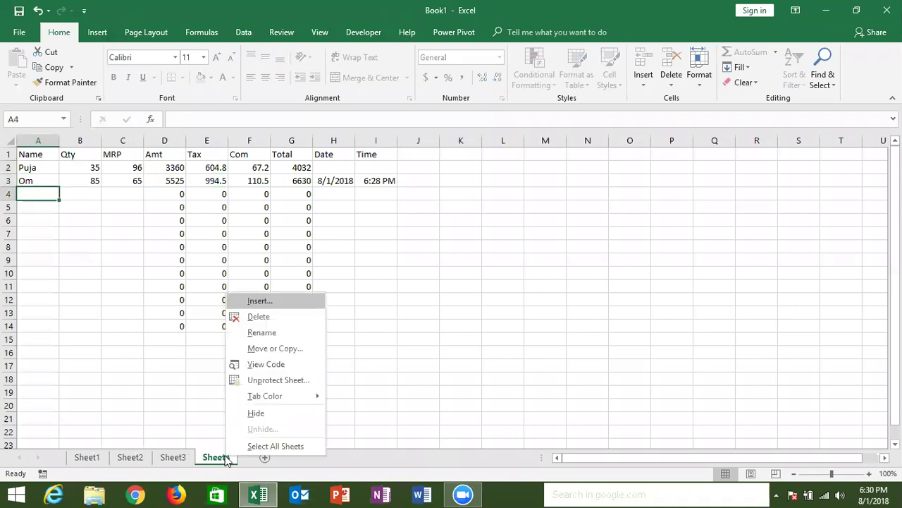
pyautogui.click(269, 380)
pyautogui.click(268, 375)
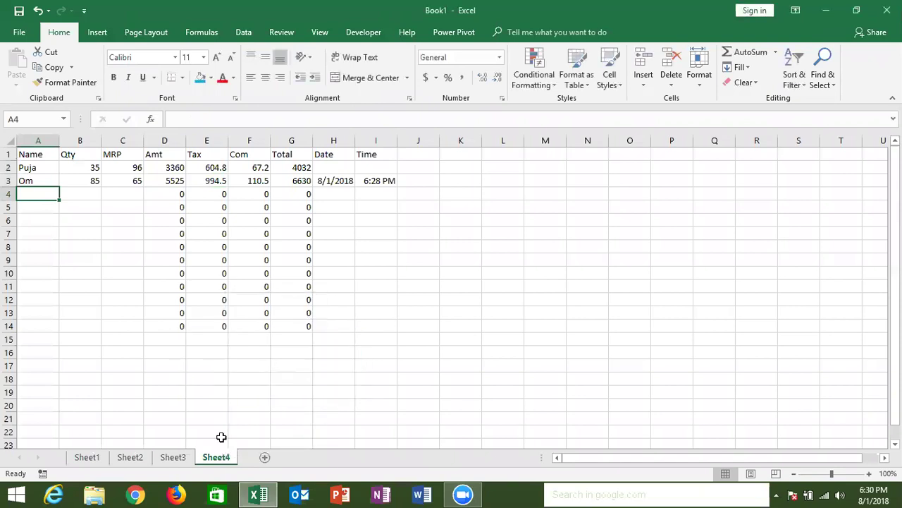
# - Re-protect Sheet4 with no password, allowing selection of unlocked cells only
pyautogui.rightClick(222, 455)
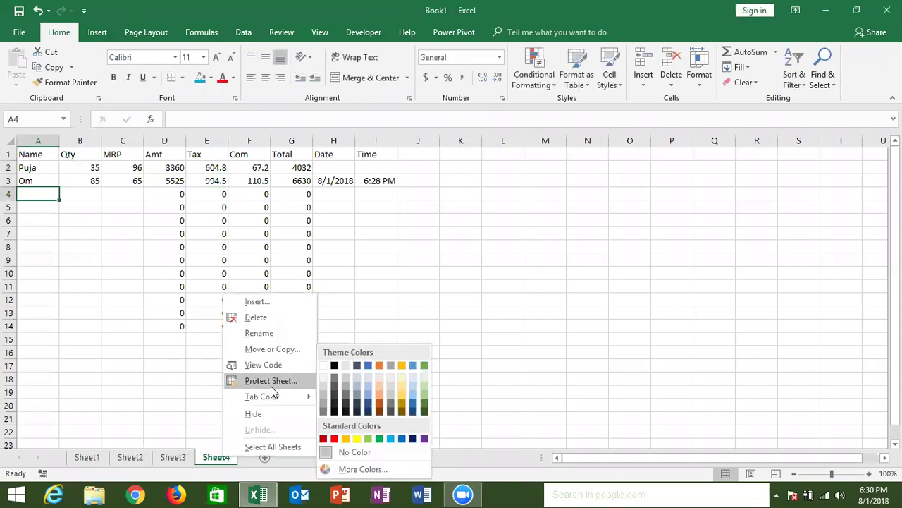
pyautogui.press('Escape')
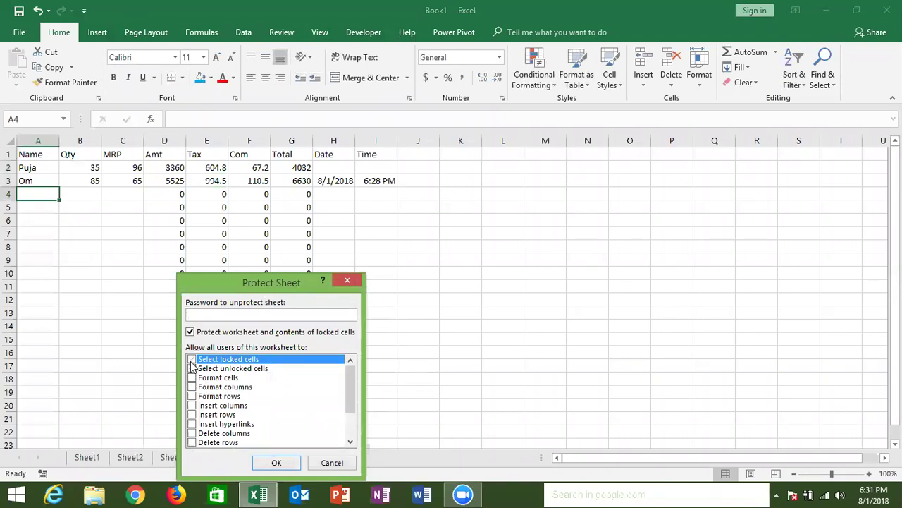
pyautogui.click(293, 464)
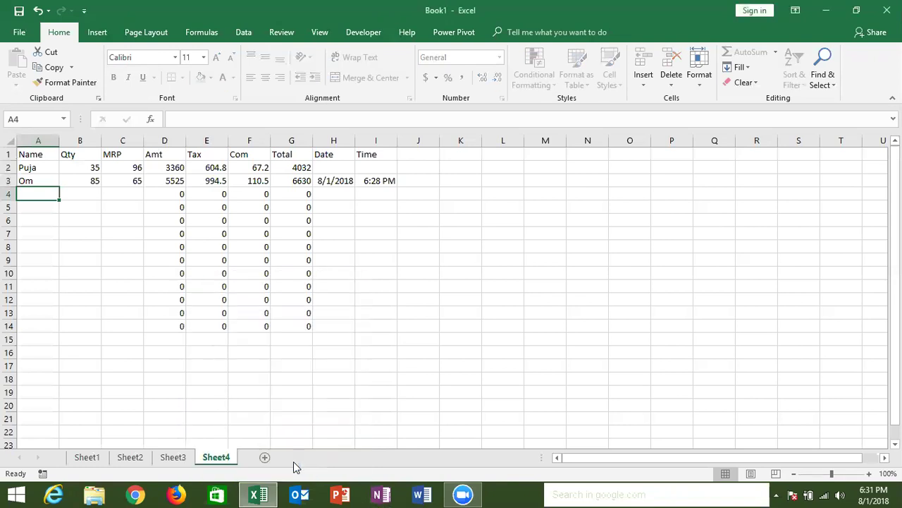
# - Enter the new record's name, quantity 65 and MRP 85 in row 4
pyautogui.write('Kavita')
pyautogui.press('Tab')
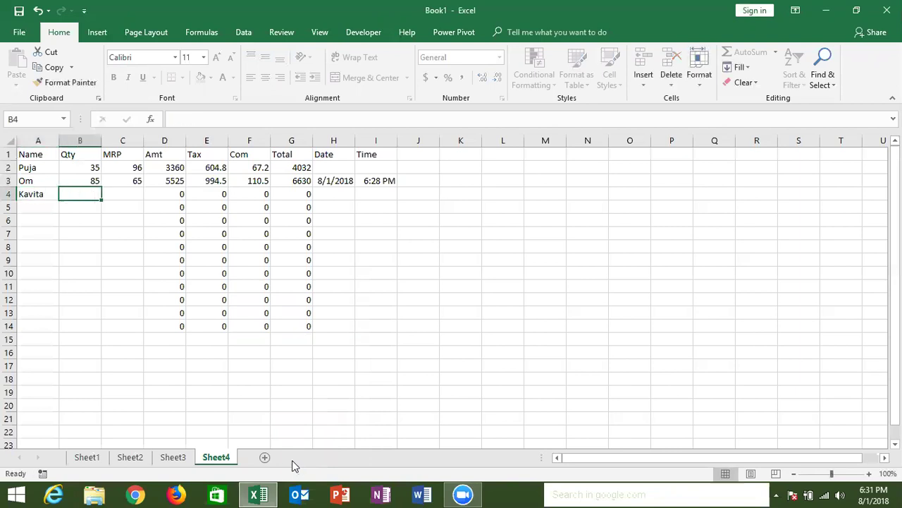
pyautogui.write('65')
pyautogui.press('Tab')
pyautogui.write('85')
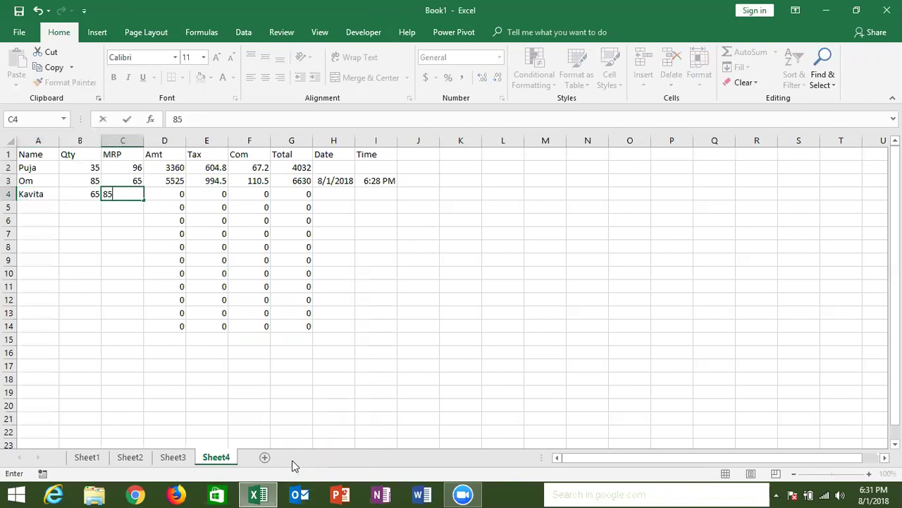
pyautogui.press('Tab')
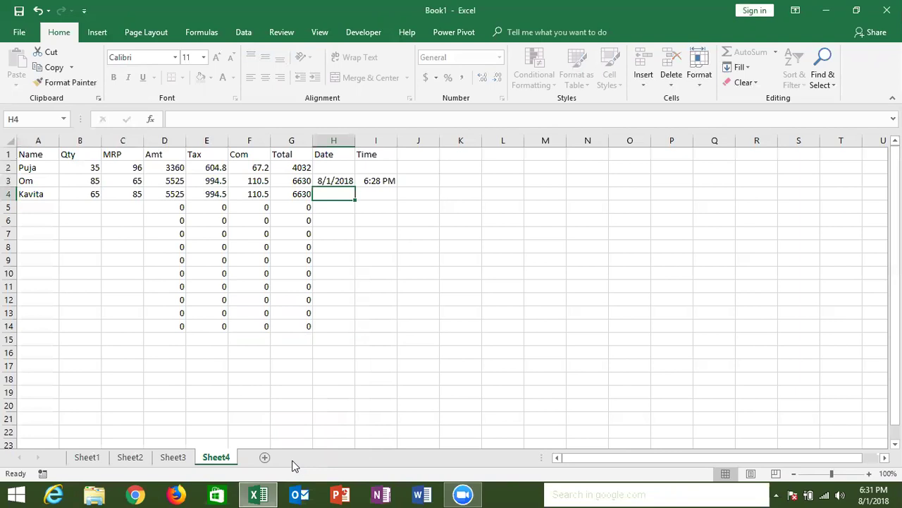
# - Stamp row 4's Date and Time cells with the current date and time, 8/1/2018 6:31 PM
pyautogui.hotkey('shift', 'Tab')
pyautogui.press('Tab')
pyautogui.hotkey('shift', 'Tab')
pyautogui.press('Tab')
pyautogui.hotkey('shift', 'Tab')
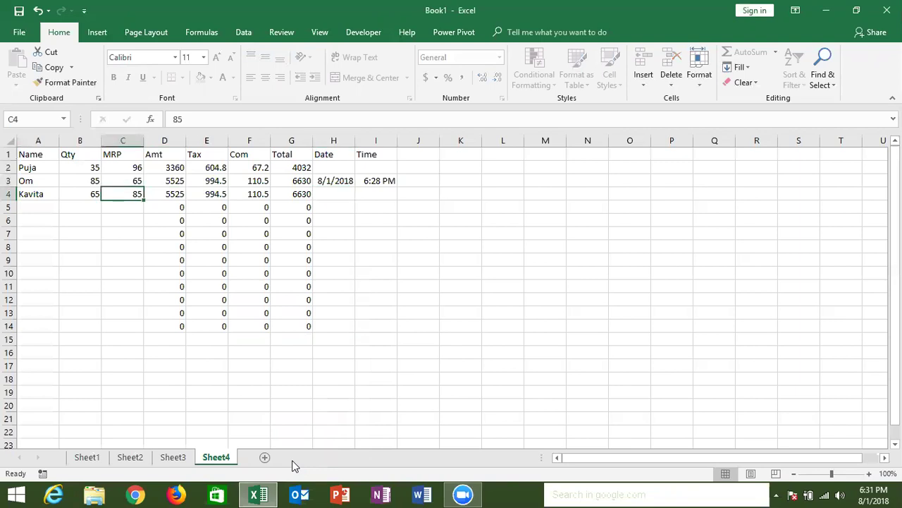
pyautogui.press('Tab')
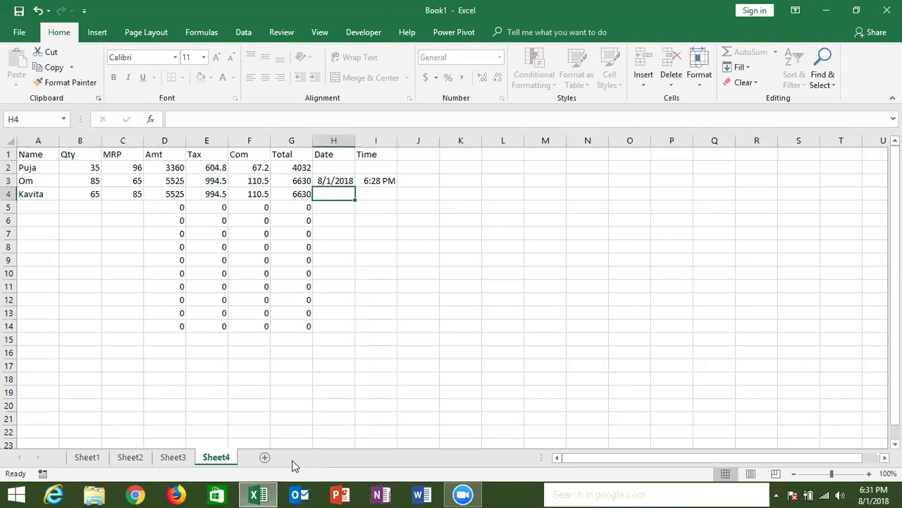
pyautogui.press('Tab')
pyautogui.hotkey('shift', 'Tab')
pyautogui.hotkey('shift', 'Tab')
pyautogui.press('Tab')
pyautogui.hotkey('shift', 'Tab')
pyautogui.press('Tab')
pyautogui.hotkey('shift', 'Tab')
pyautogui.press('Tab')
pyautogui.hotkey('shift', 'Tab')
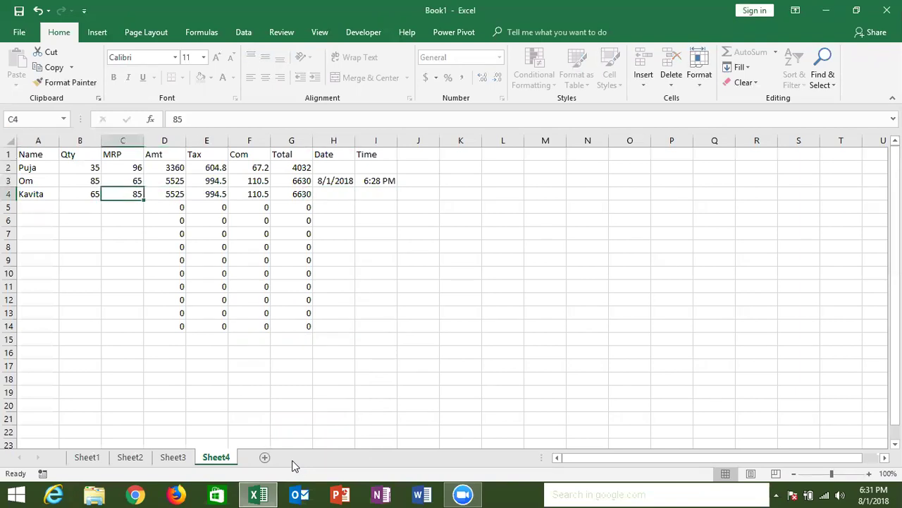
pyautogui.press('Tab')
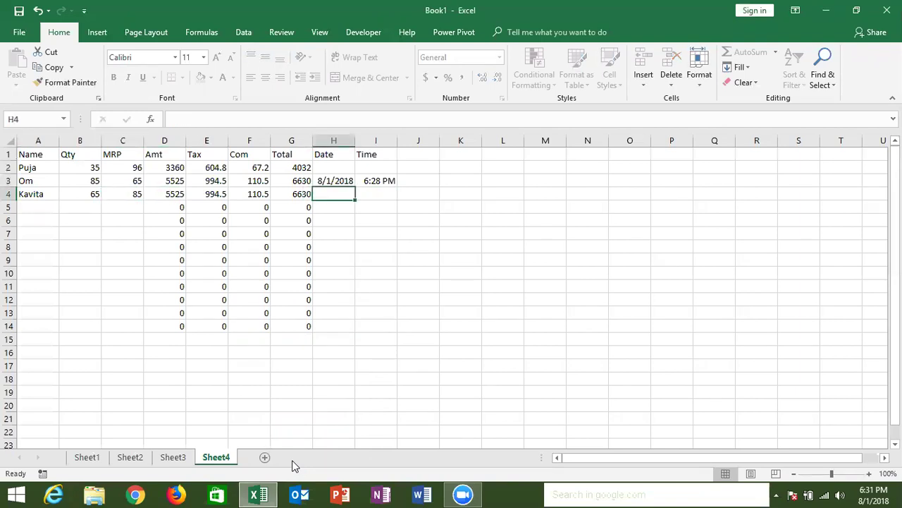
pyautogui.hotkey('ctrl', ';')
pyautogui.press('Tab')
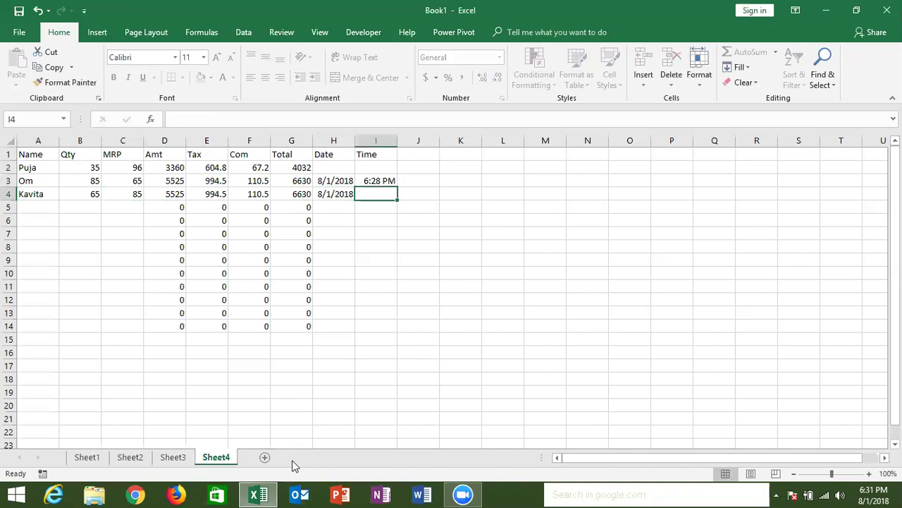
pyautogui.hotkey('ctrl', 'shift', ';')
pyautogui.click(364, 379)
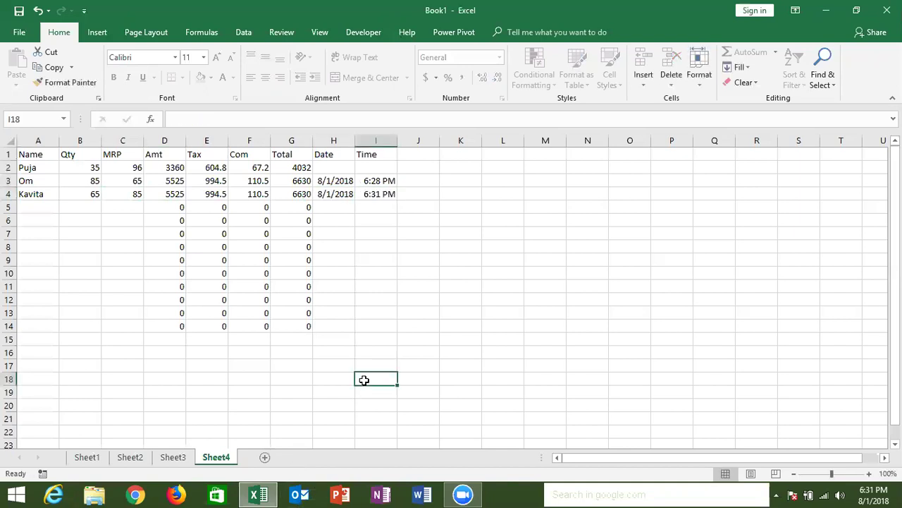
# - Add a new Sheet5 and put the label Name in B4
pyautogui.click(267, 457)
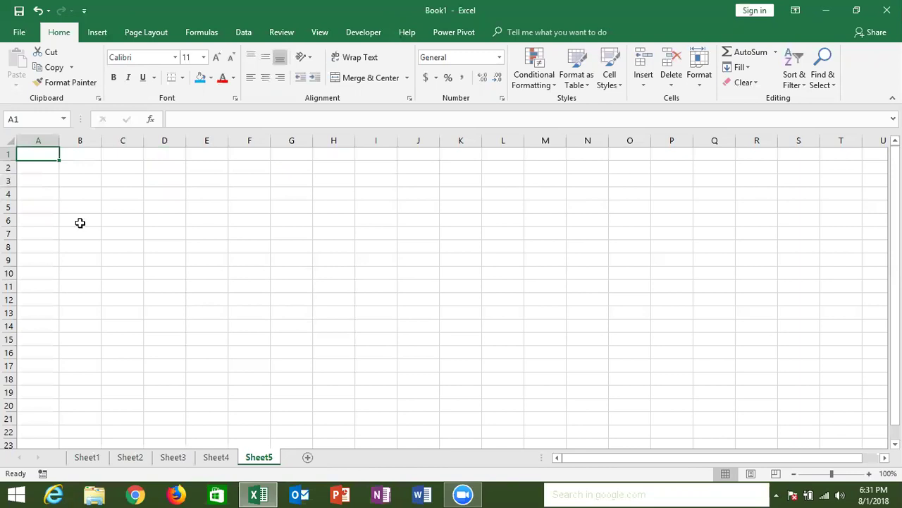
pyautogui.click(81, 199)
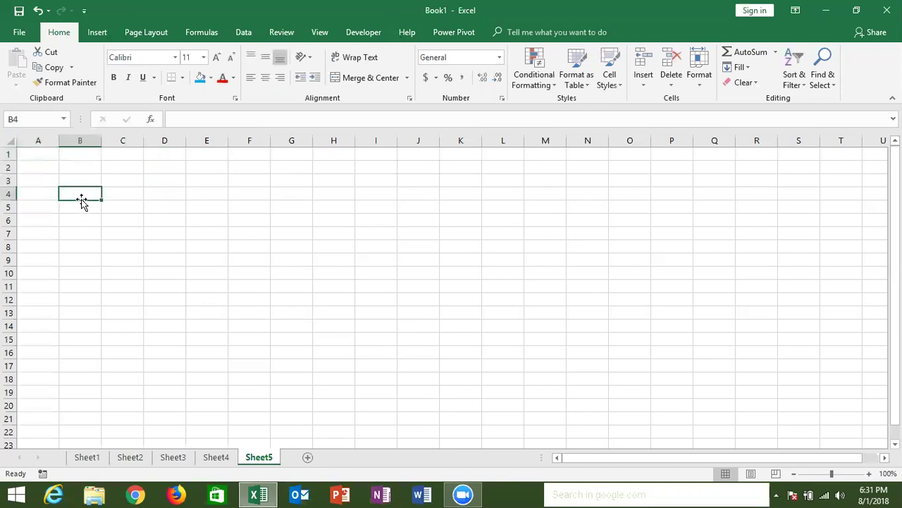
pyautogui.write('Name')
pyautogui.press('Tab')
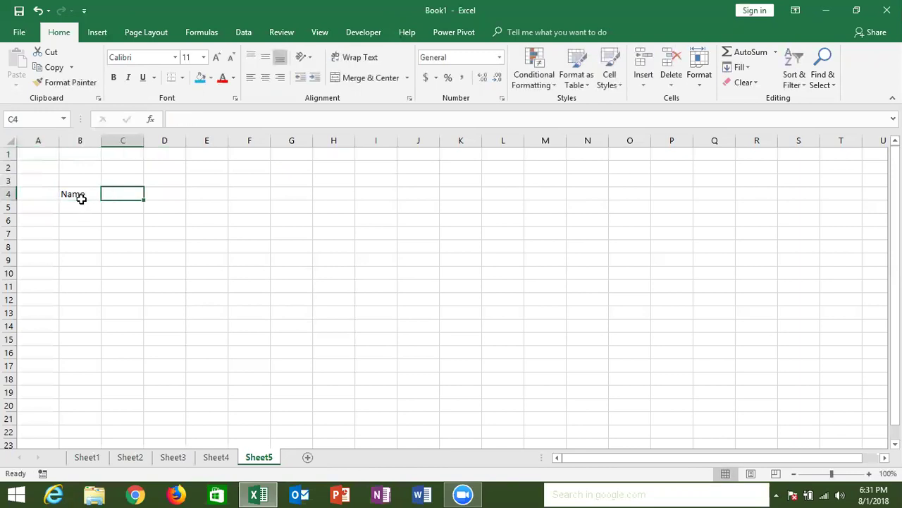
# - Add the labels Roll in C6 and Marks in D8, correcting the Marks typo
pyautogui.click(116, 221)
pyautogui.write('Roll')
pyautogui.press('Tab')
pyautogui.press('Down')
pyautogui.press('Down')
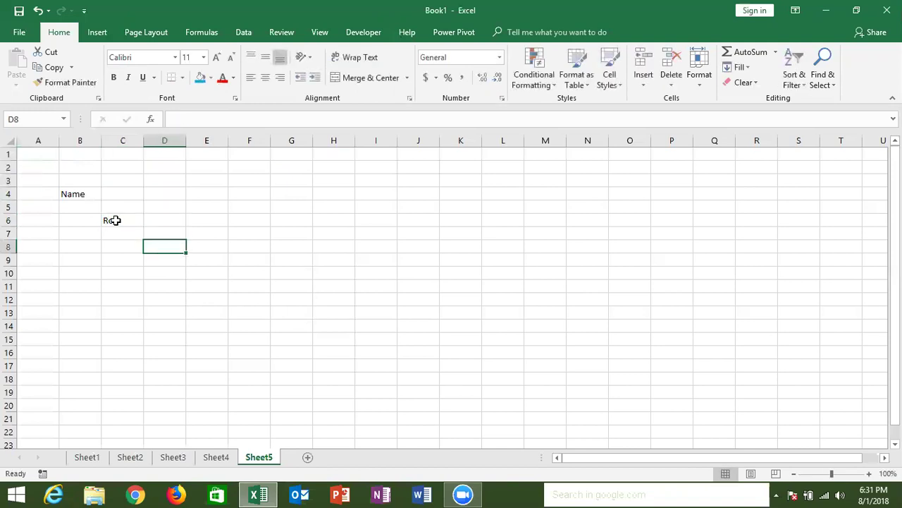
pyautogui.write('Maarks')
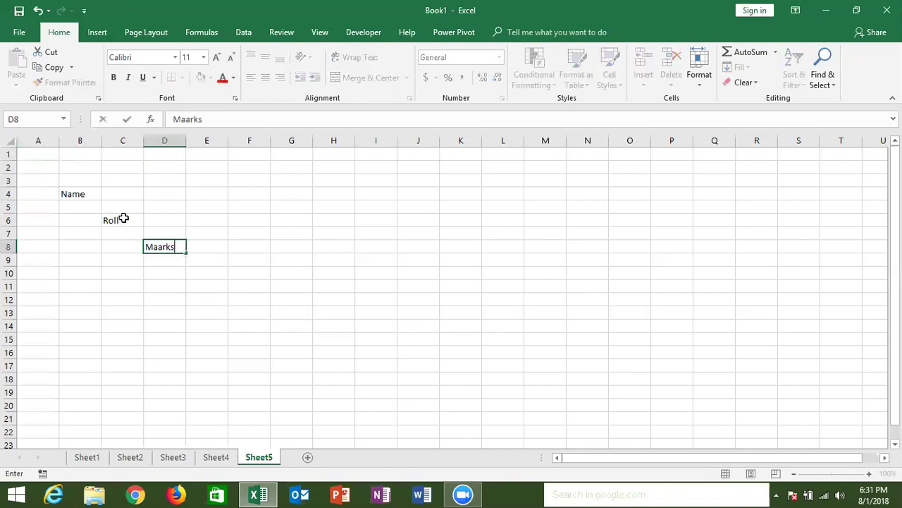
pyautogui.press('BackSpace')
pyautogui.press('BackSpace')
pyautogui.press('BackSpace')
pyautogui.press('BackSpace')
pyautogui.write('rks')
pyautogui.click(132, 219)
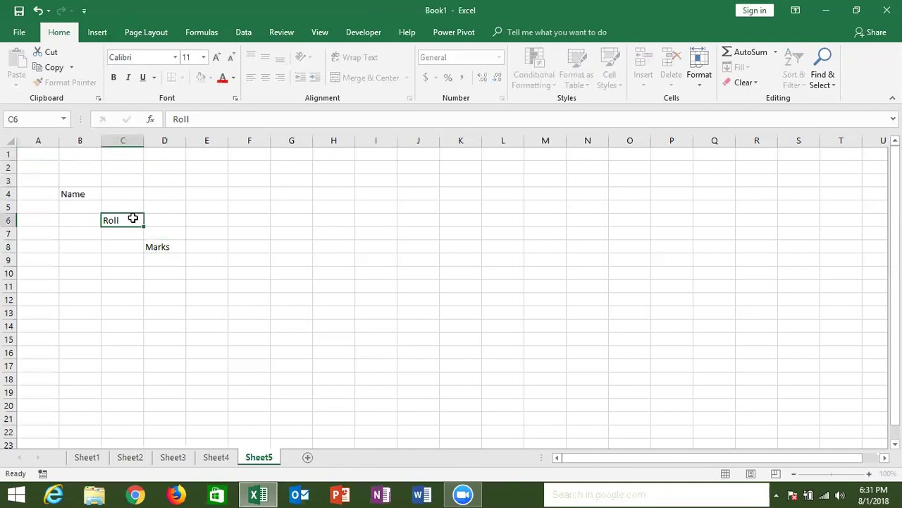
pyautogui.click(129, 196)
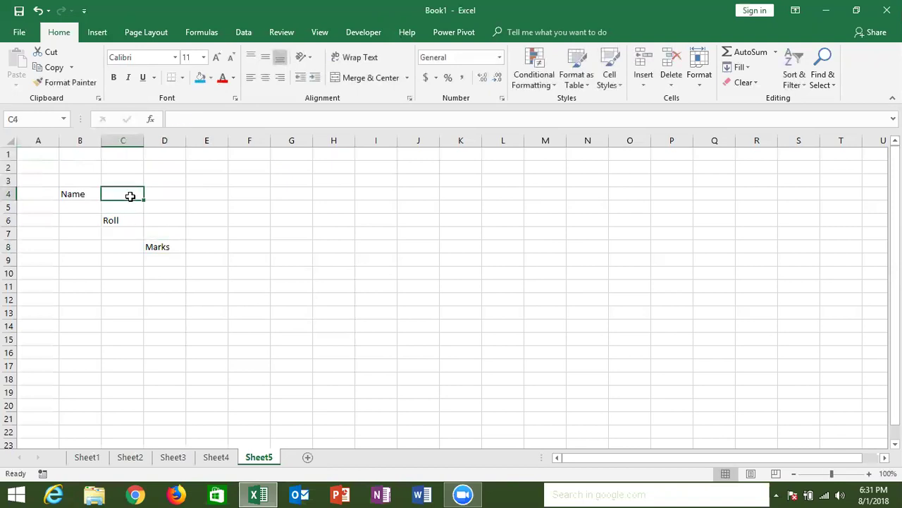
# - Fill input cells C4, D6 and E8 with blue
pyautogui.keyDown('ctrl'); pyautogui.click(159, 220); pyautogui.keyUp('ctrl')
pyautogui.keyDown('ctrl'); pyautogui.click(198, 245); pyautogui.keyUp('ctrl')
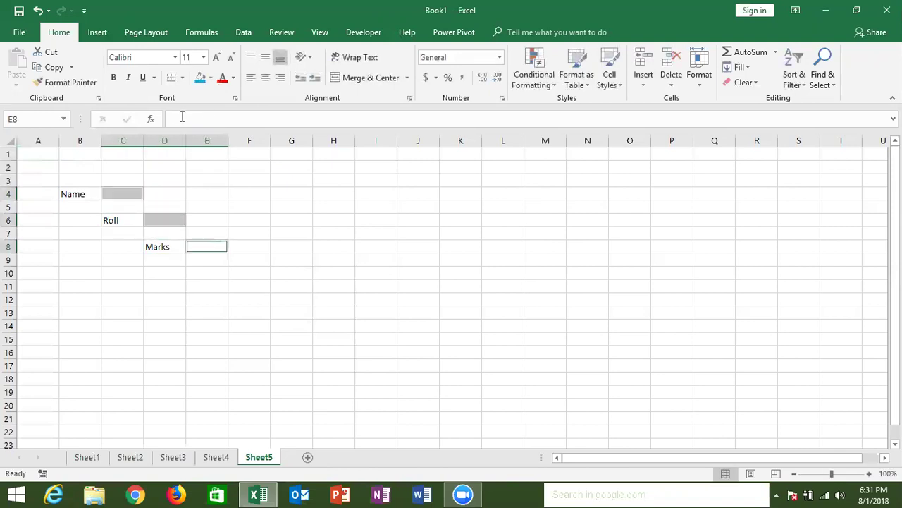
pyautogui.click(201, 82)
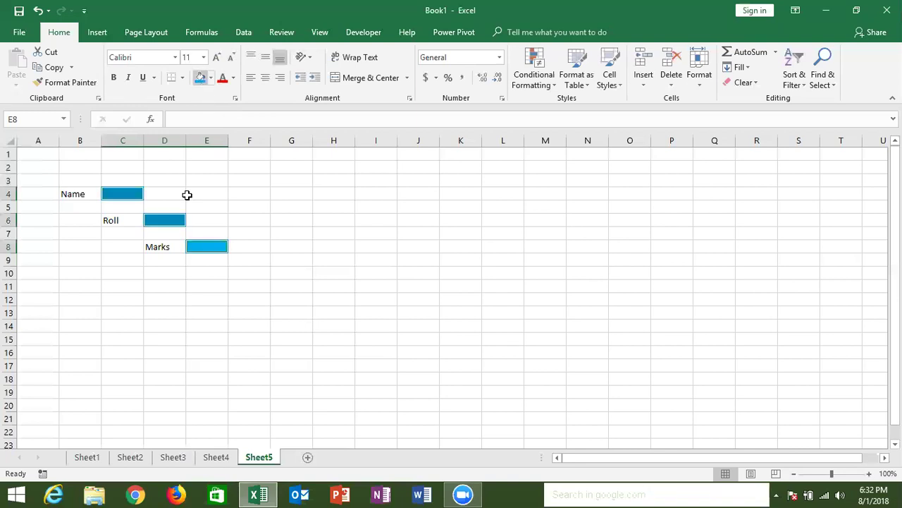
pyautogui.click(188, 195)
# - Test-type P in the blue Name input cell, then cancel the entry
pyautogui.click(166, 204)
pyautogui.click(127, 191)
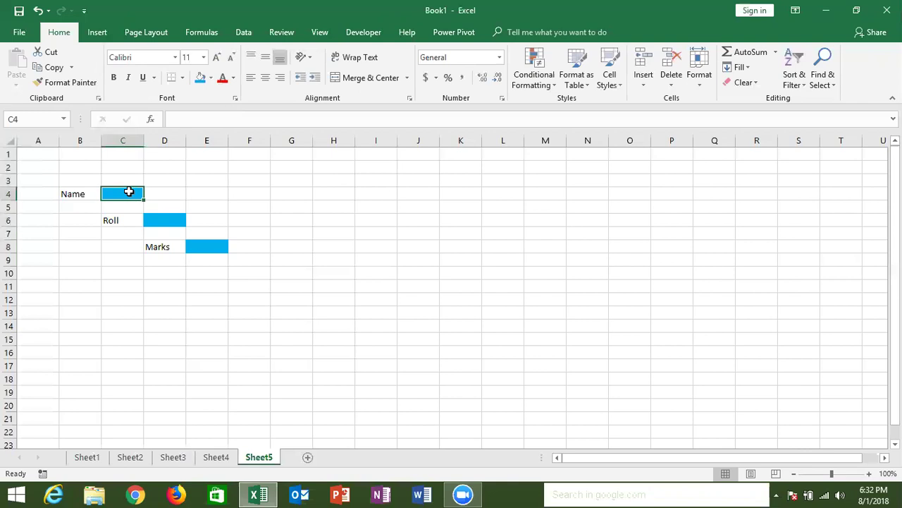
pyautogui.write('P')
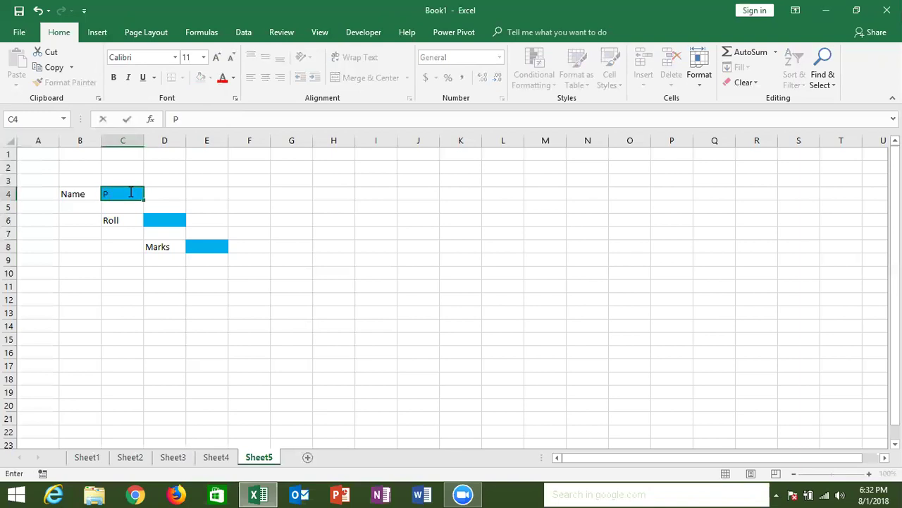
pyautogui.press('Escape')
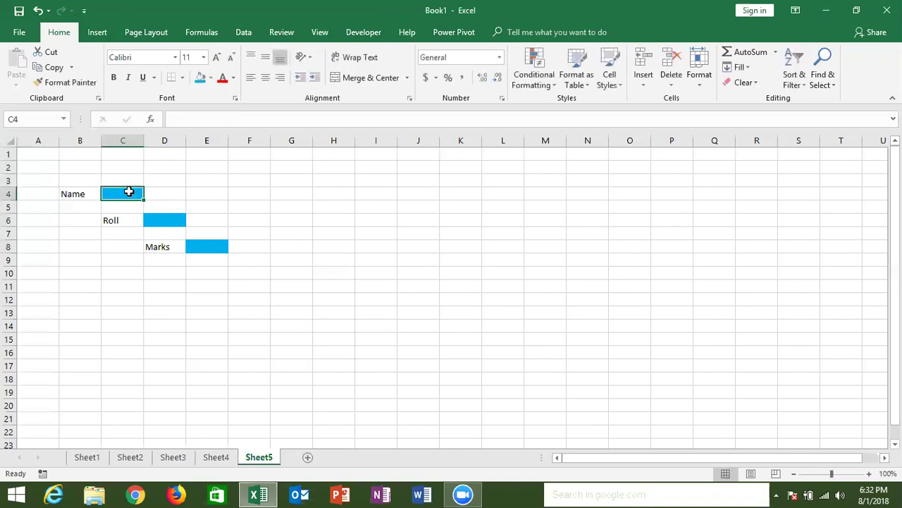
# - Reselect the three blue input cells C4, D6 and E8 together
pyautogui.click(148, 217)
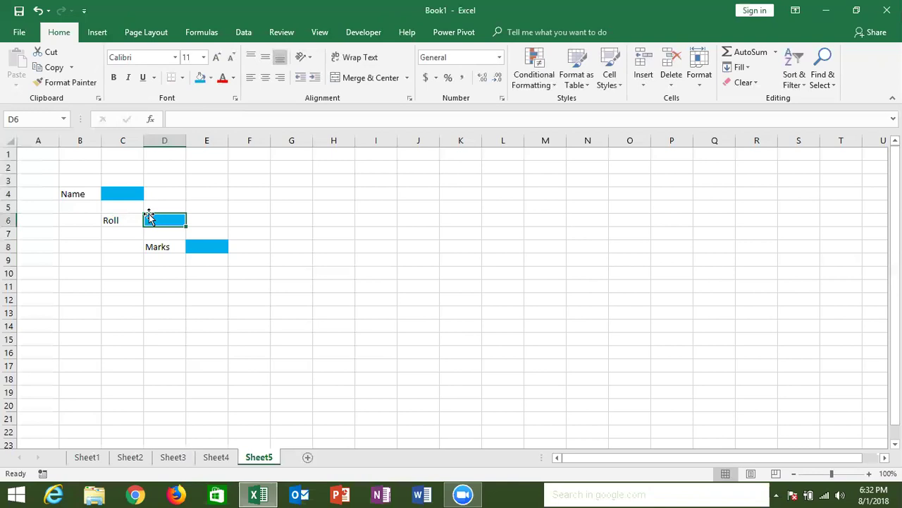
pyautogui.click(191, 245)
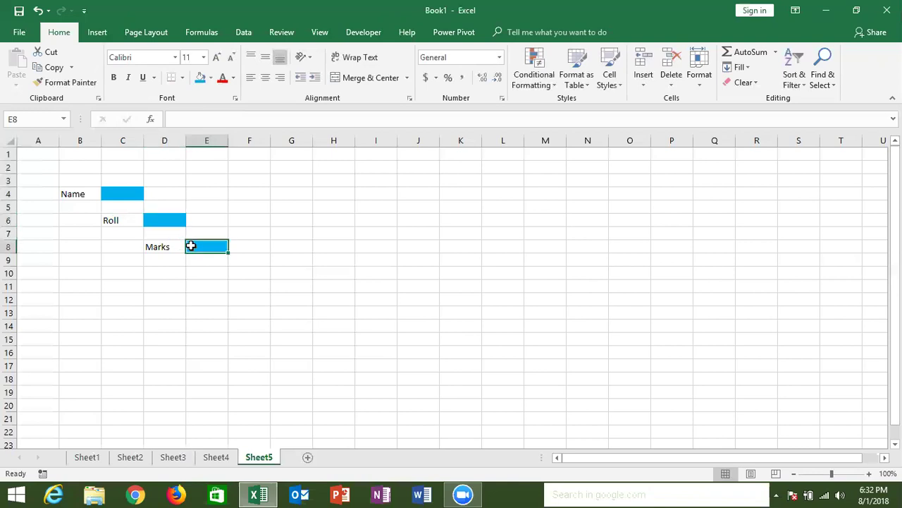
pyautogui.click(127, 191)
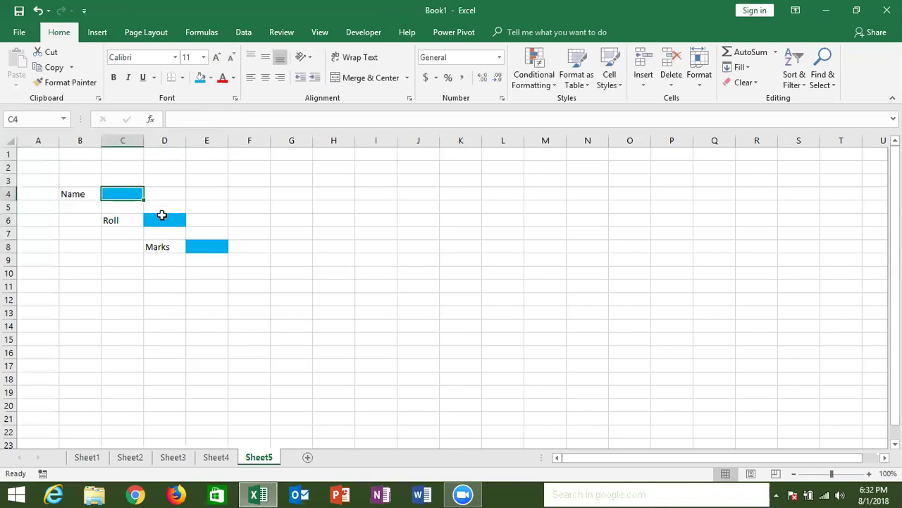
pyautogui.keyDown('ctrl'); pyautogui.click(162, 216); pyautogui.keyUp('ctrl')
pyautogui.keyDown('ctrl'); pyautogui.click(196, 242); pyautogui.keyUp('ctrl')
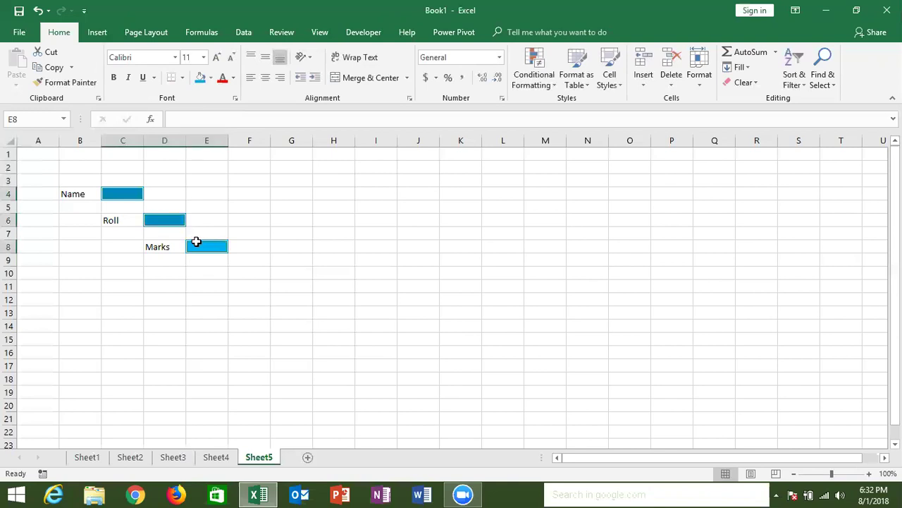
pyautogui.click(129, 191)
pyautogui.keyDown('ctrl'); pyautogui.click(161, 222); pyautogui.keyUp('ctrl')
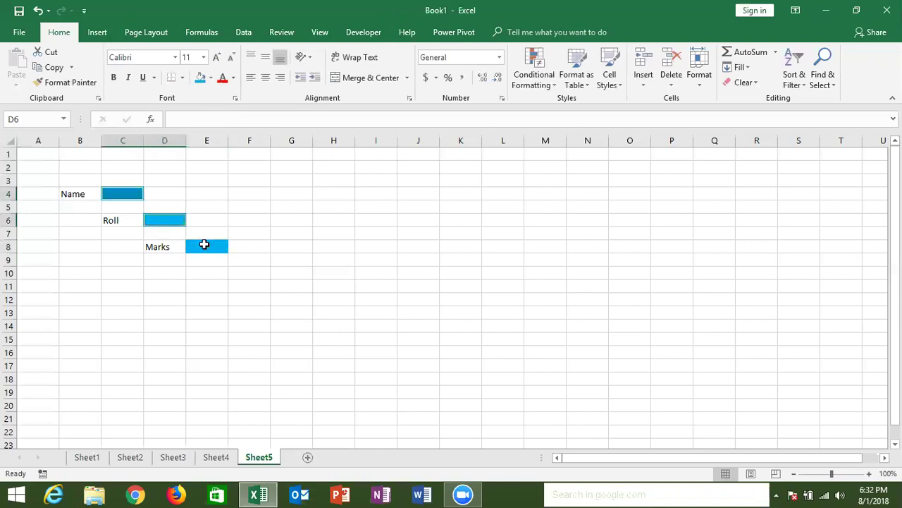
pyautogui.keyDown('ctrl'); pyautogui.click(204, 244); pyautogui.keyUp('ctrl')
pyautogui.rightClick(205, 247)
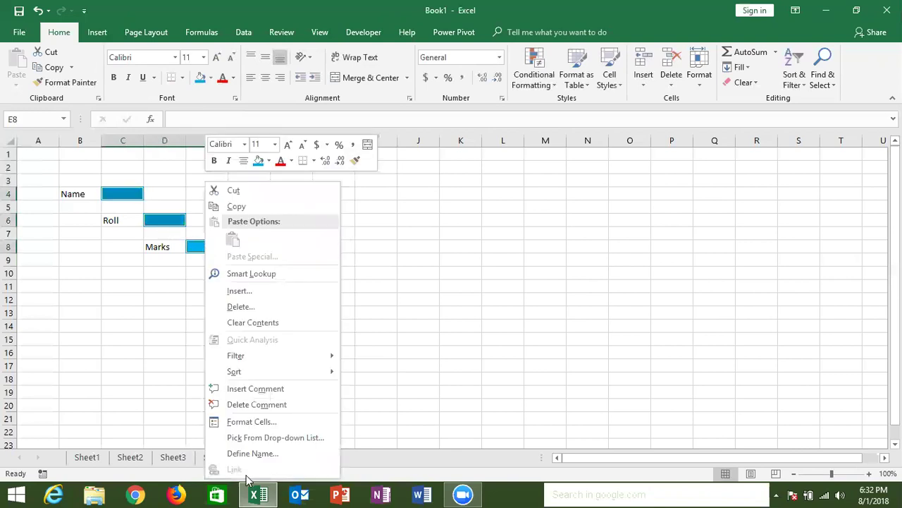
# - Unlock the three blue input cells in Format Cells' Protection settings
pyautogui.click(250, 423)
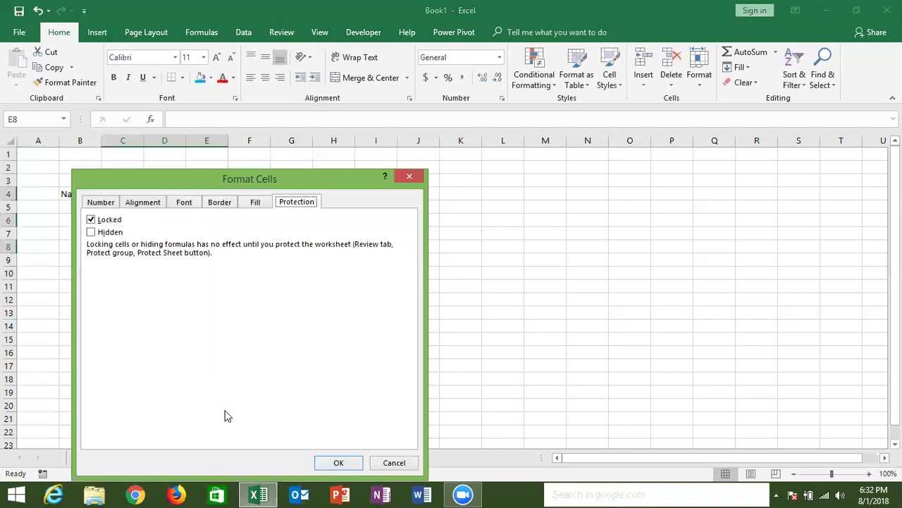
pyautogui.click(97, 223)
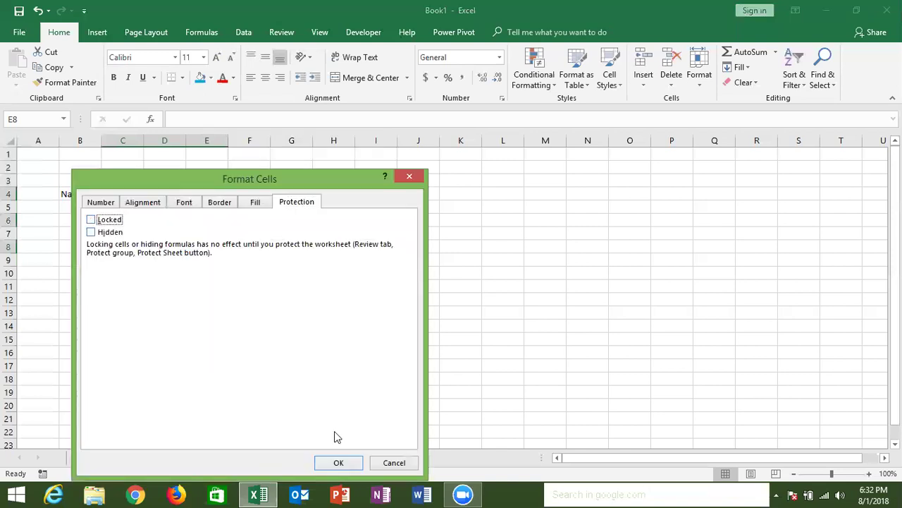
pyautogui.click(338, 463)
pyautogui.click(268, 403)
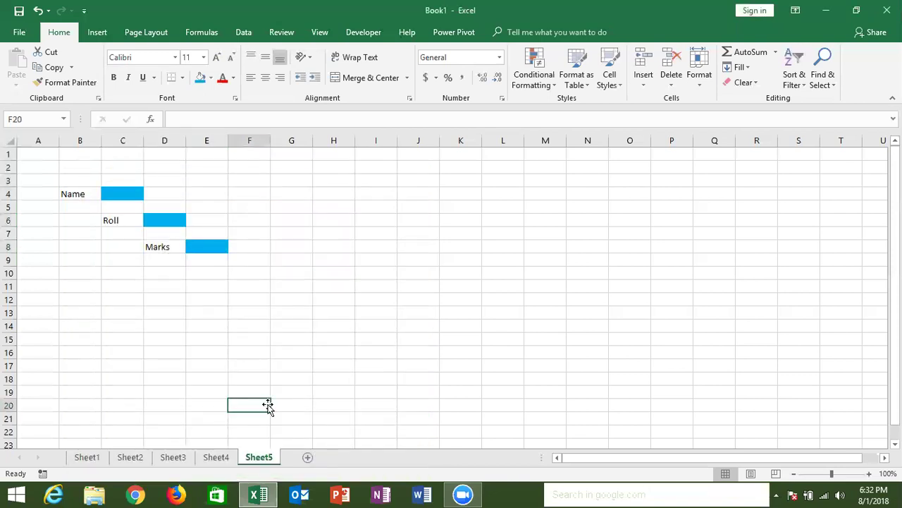
# - Protect Sheet5 with locked-cell selection disallowed, then Tab through the unlocked input cells
pyautogui.rightClick(258, 457)
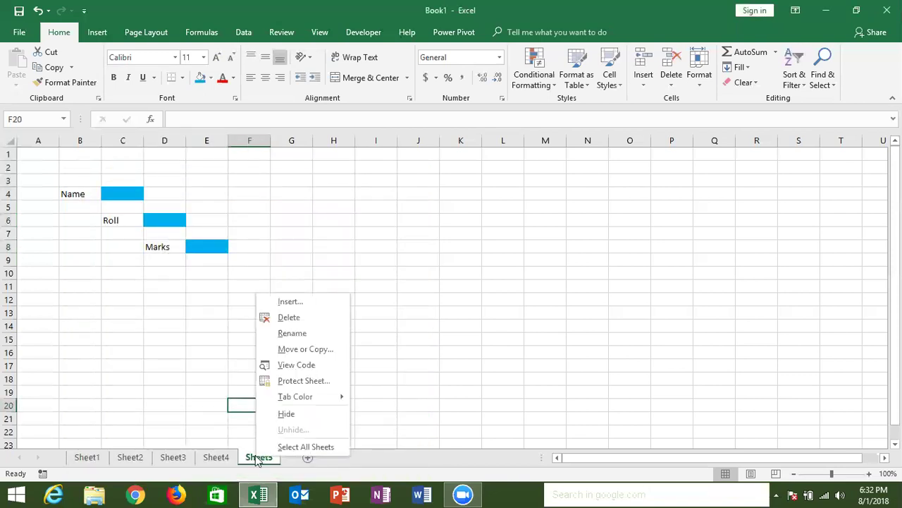
pyautogui.click(295, 381)
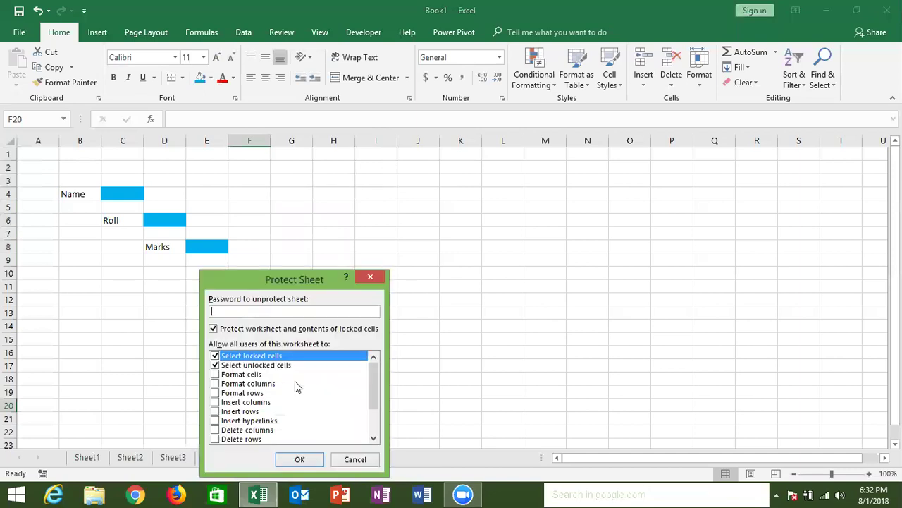
pyautogui.click(215, 365)
pyautogui.click(214, 358)
pyautogui.click(215, 364)
pyautogui.click(299, 459)
pyautogui.press('Tab')
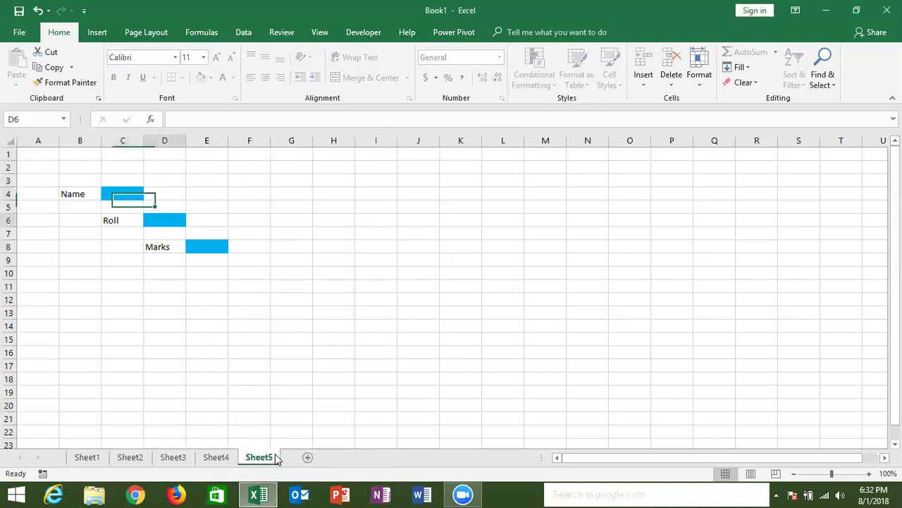
pyautogui.press('Tab')
pyautogui.press('Tab')
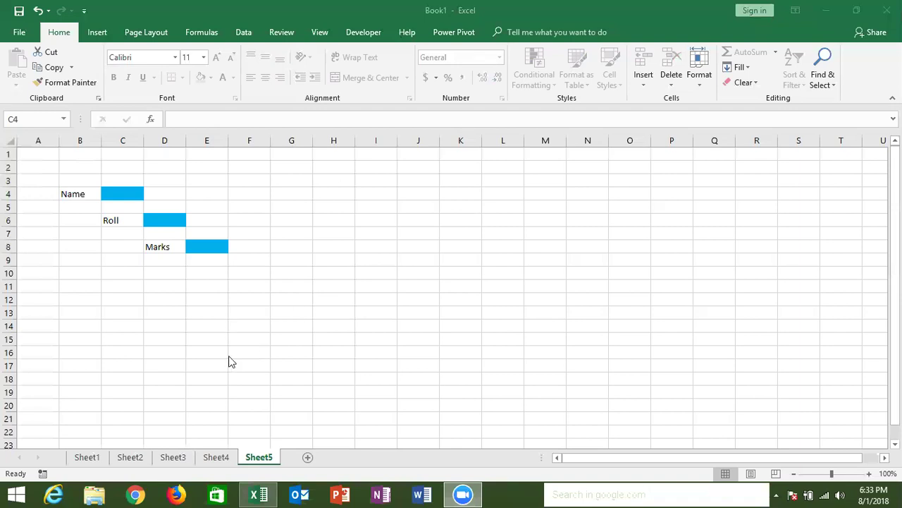
# - Add a new Sheet6 and move to cell B2
pyautogui.click(308, 457)
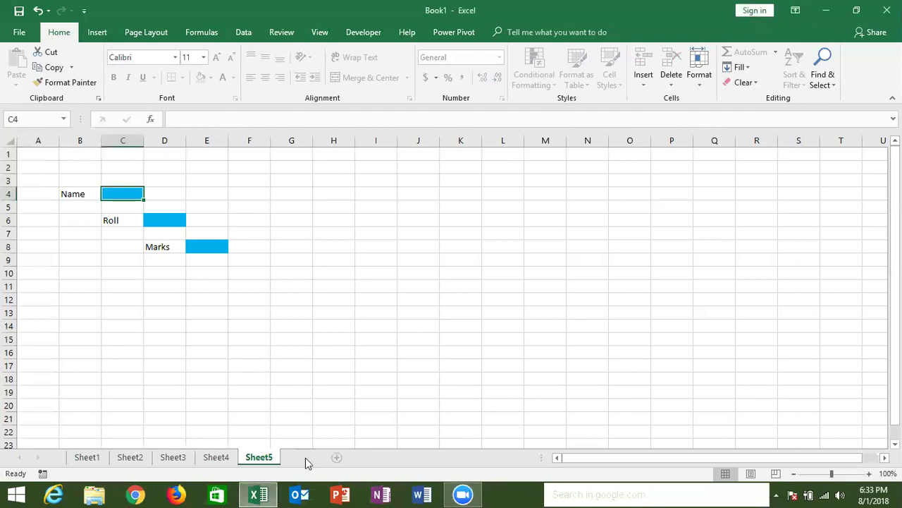
pyautogui.click(124, 202)
pyautogui.moveTo(126, 203); pyautogui.dragTo(221, 274)
pyautogui.moveTo(99, 184); pyautogui.dragTo(98, 189)
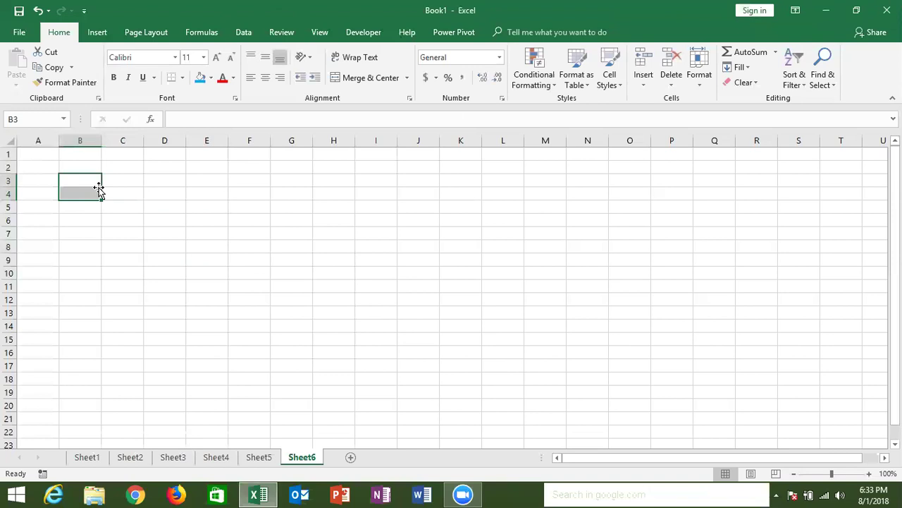
pyautogui.press('Up')
# - Enter the marks 85, 85, 65, 85 and 65 across B2:F2
pyautogui.write('8')
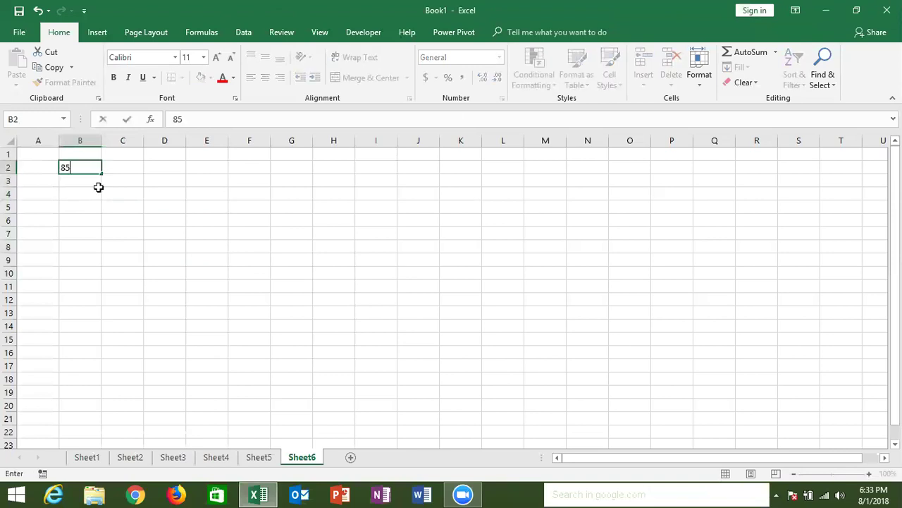
pyautogui.write('5')
pyautogui.press('Tab')
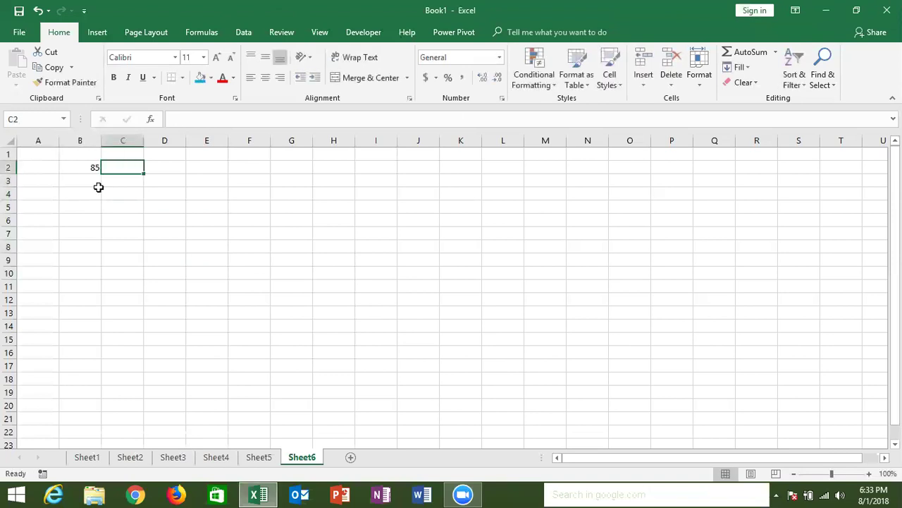
pyautogui.write('85')
pyautogui.press('Tab')
pyautogui.write('65')
pyautogui.press('Tab')
pyautogui.write('85')
pyautogui.press('Tab')
pyautogui.write('65')
pyautogui.press('Tab')
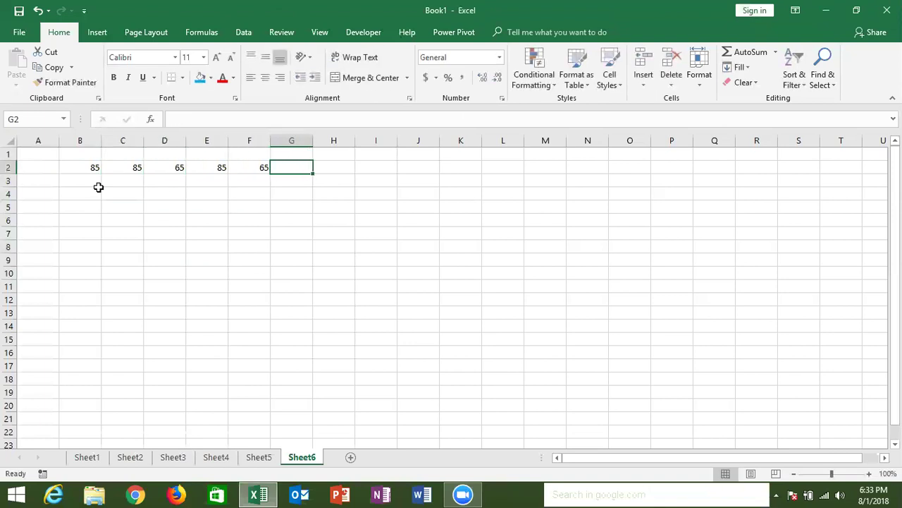
# - Total the marks in G2 with =SUM(B2:F2), giving 385
pyautogui.write('=')
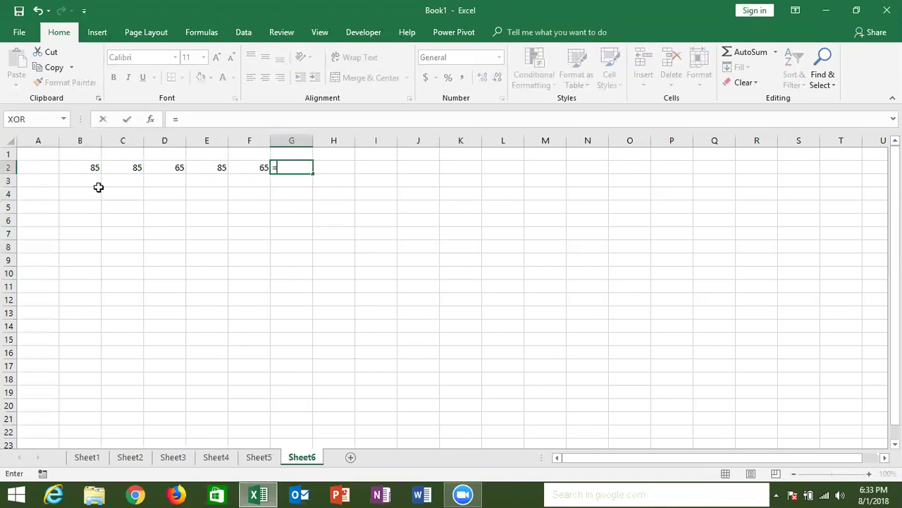
pyautogui.write('sum')
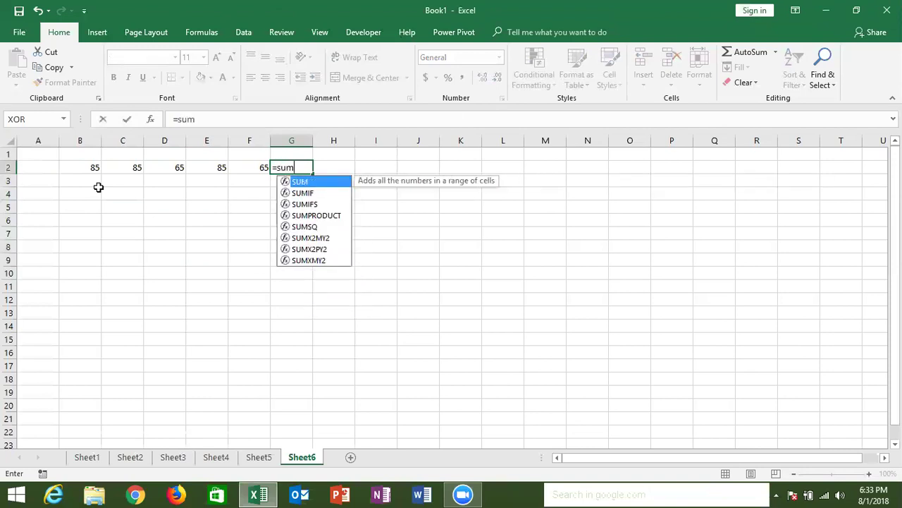
pyautogui.press('Tab')
pyautogui.press('Left')
pyautogui.hotkey('shift', 'Left')
pyautogui.hotkey('shift', 'Left')
pyautogui.hotkey('shift', 'Left')
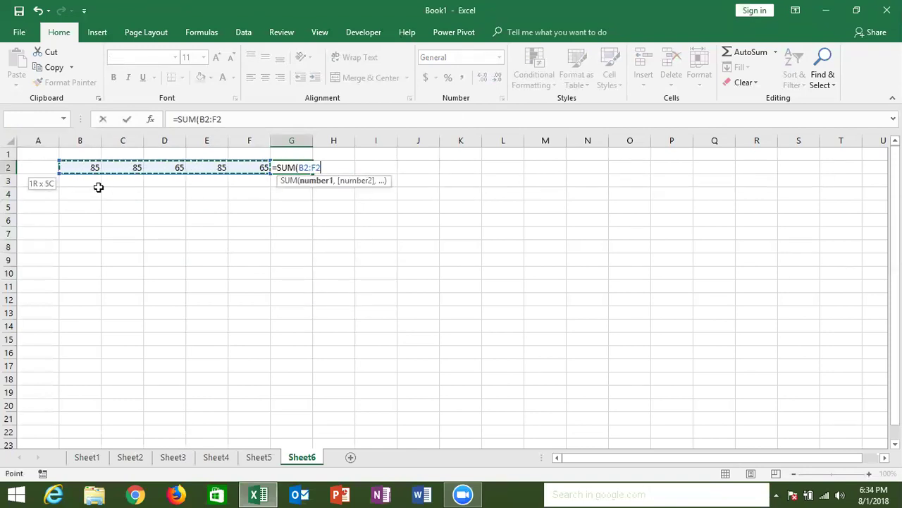
pyautogui.press('Return')
pyautogui.press('Up')
pyautogui.press('Right')
pyautogui.press('Right')
pyautogui.press('Right')
pyautogui.press('Right')
pyautogui.press('Right')
pyautogui.press('Right')
pyautogui.press('Left')
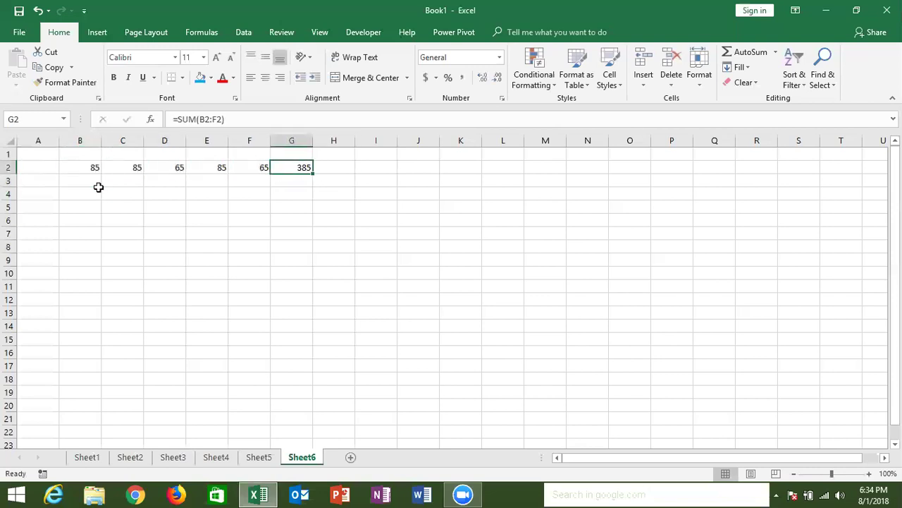
# - Mark G2 as Hidden so its SUM formula is concealed under protection
pyautogui.rightClick(294, 170)
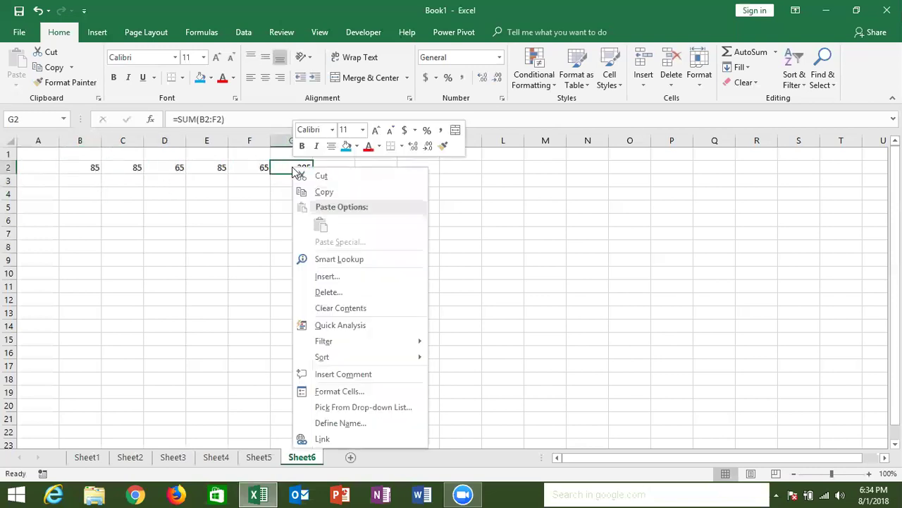
pyautogui.click(403, 390)
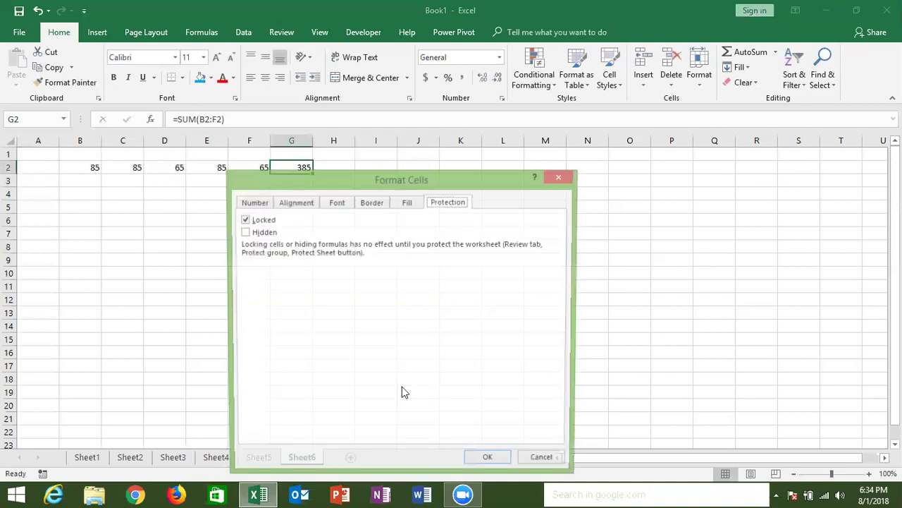
pyautogui.click(243, 232)
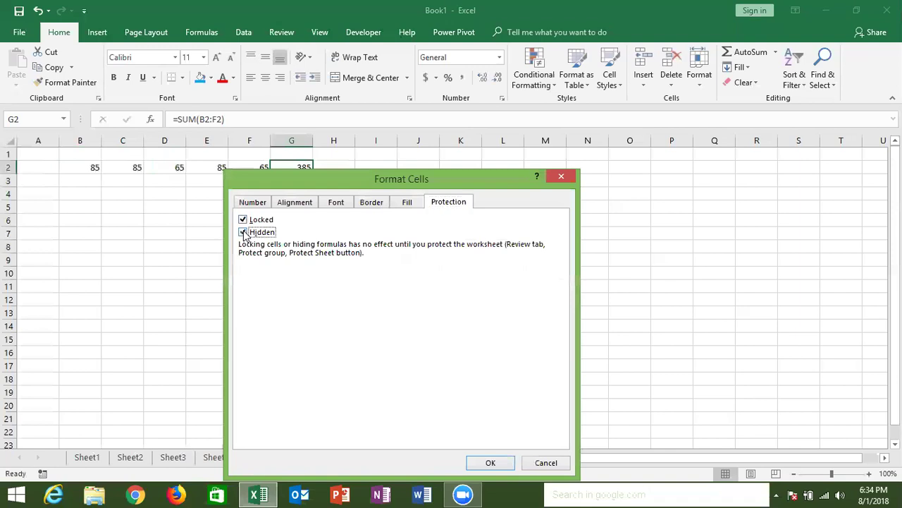
pyautogui.click(489, 463)
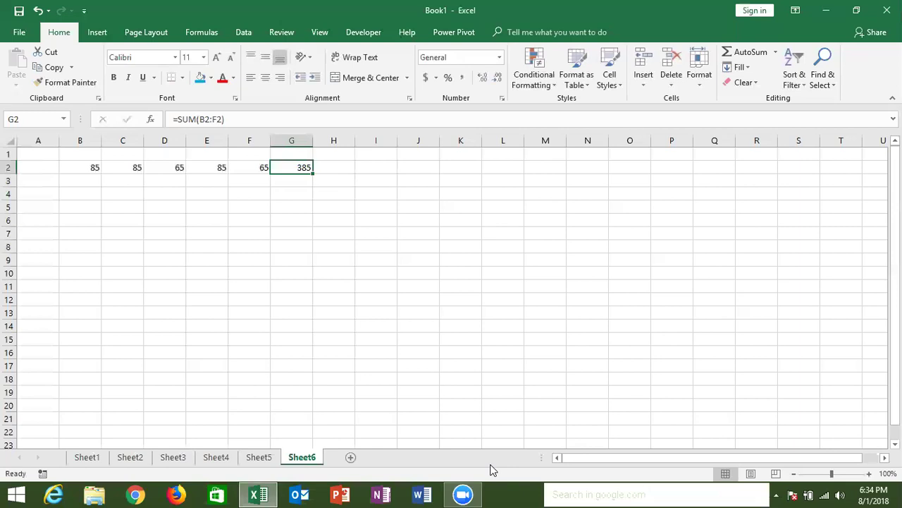
# - Protect Sheet6 with a blank password and check G2's formula is hidden
pyautogui.rightClick(304, 459)
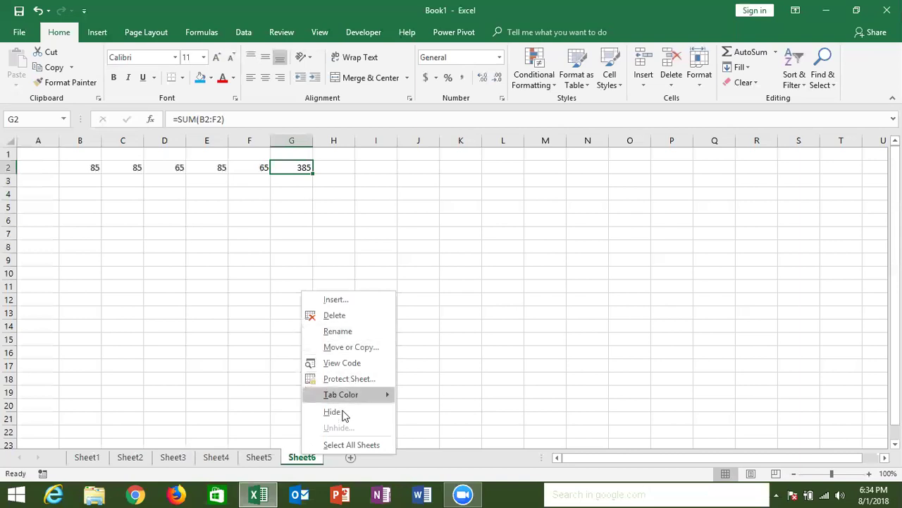
pyautogui.click(349, 378)
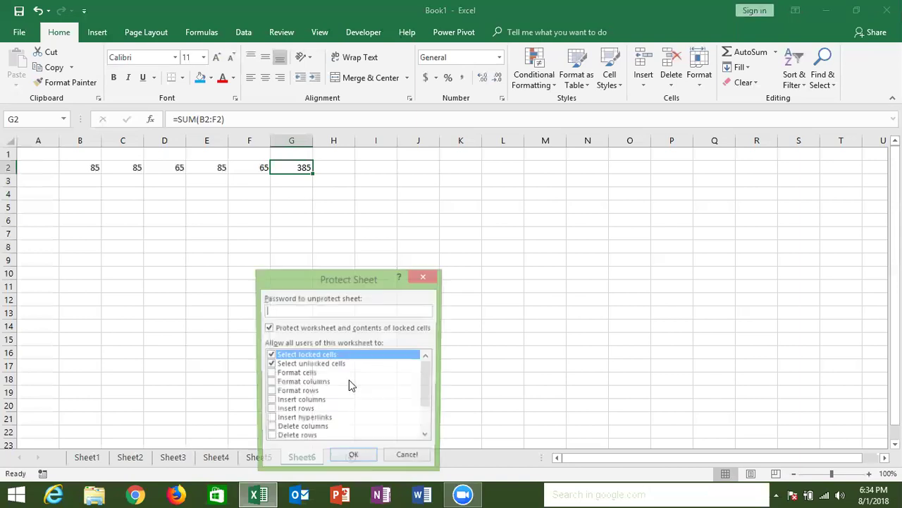
pyautogui.write('1')
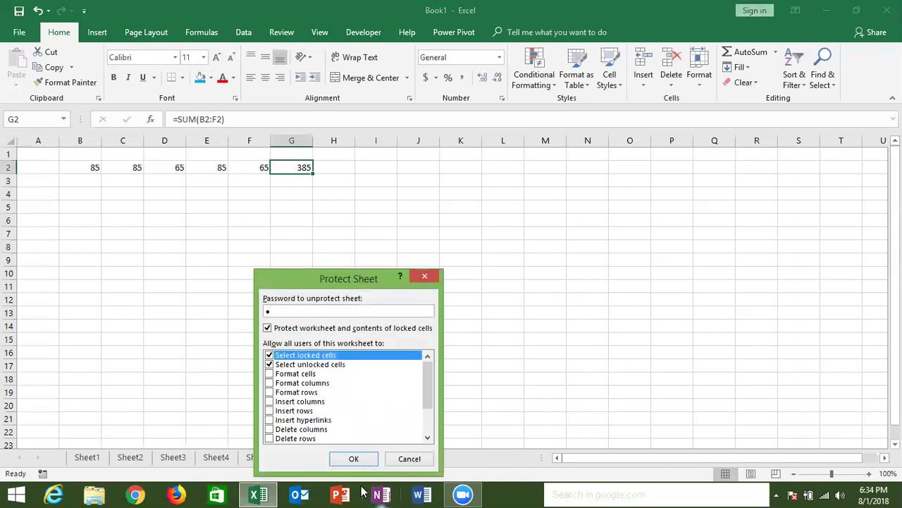
pyautogui.press('BackSpace')
pyautogui.click(351, 459)
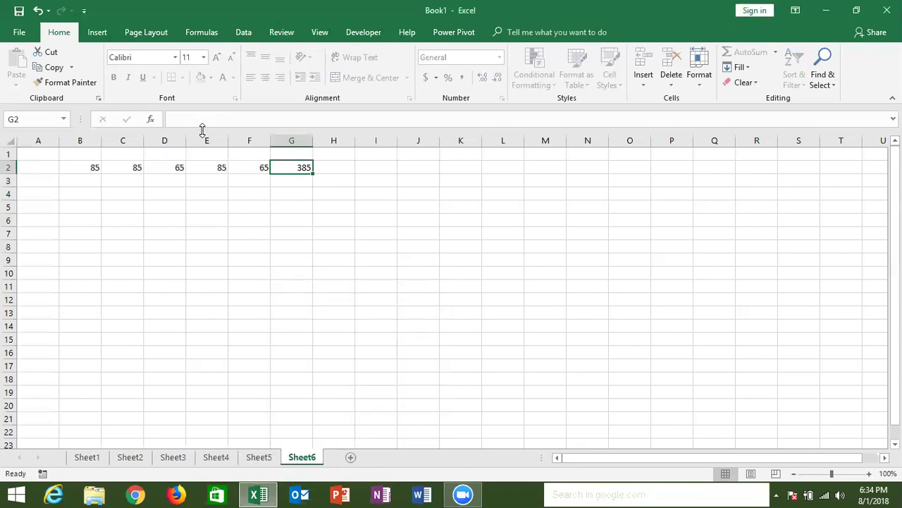
pyautogui.press('Down')
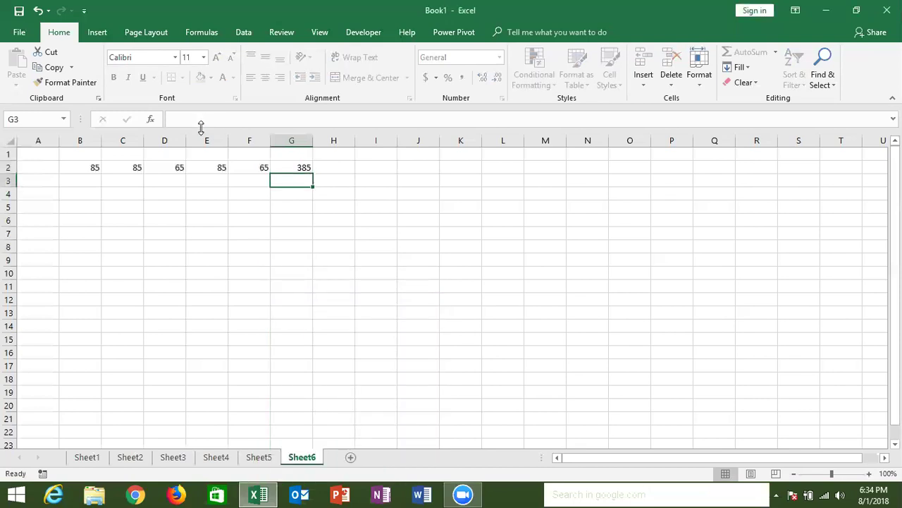
pyautogui.press('Up')
pyautogui.press('Left')
pyautogui.press('Left')
pyautogui.press('Left')
pyautogui.hotkey('ctrl', 'Right')
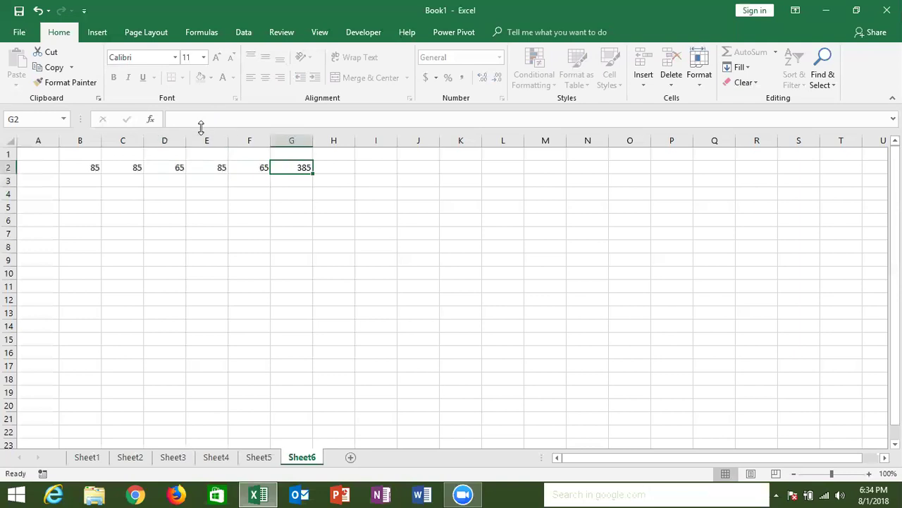
pyautogui.click(351, 458)
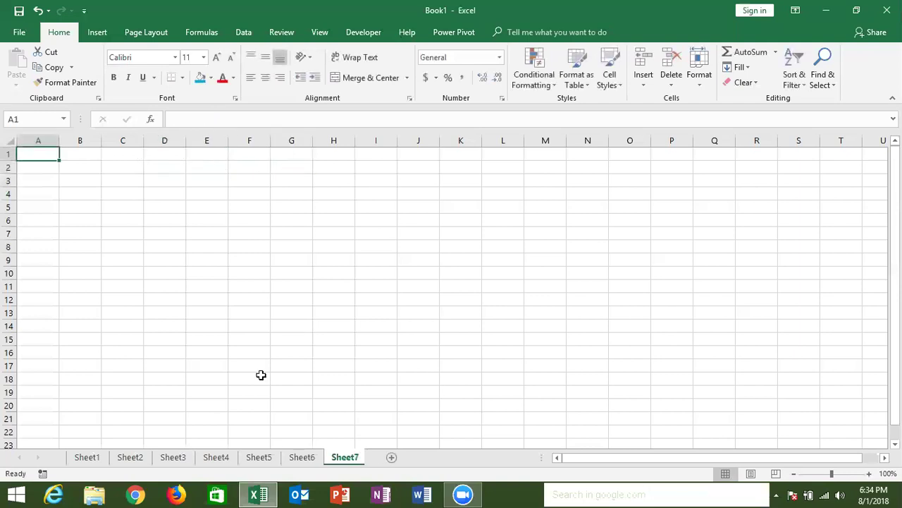
pyautogui.moveTo(133, 209); pyautogui.dragTo(253, 326)
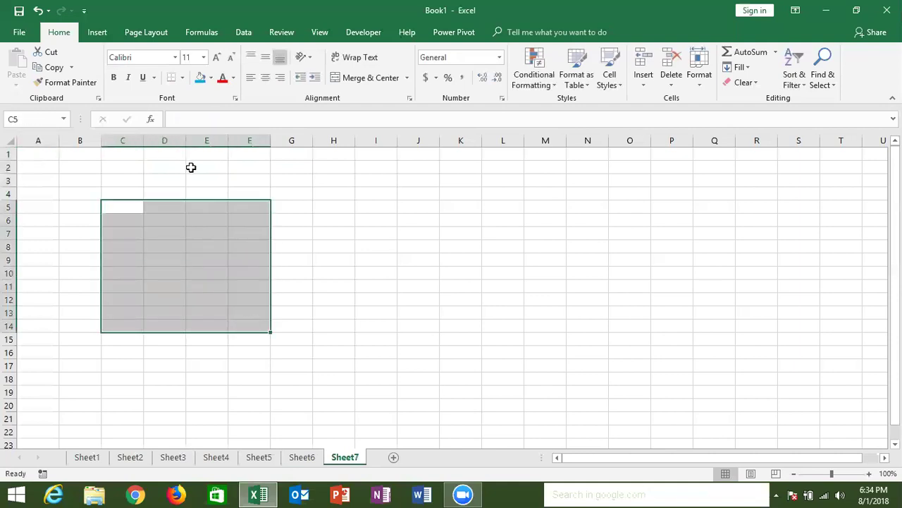
pyautogui.click(200, 77)
pyautogui.moveTo(377, 200)
pyautogui.mouseDown()
pyautogui.moveTo(478, 332)
pyautogui.moveTo(522, 328)
pyautogui.mouseUp()
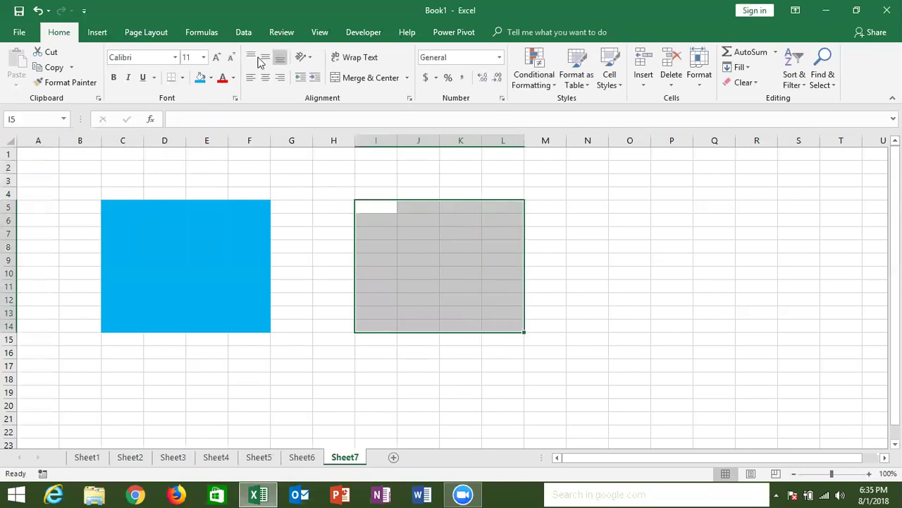
pyautogui.click(211, 78)
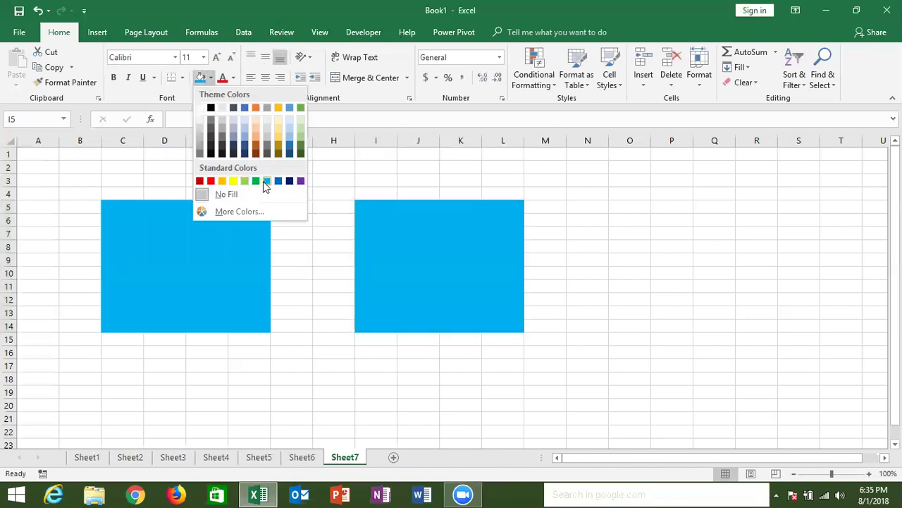
pyautogui.click(243, 181)
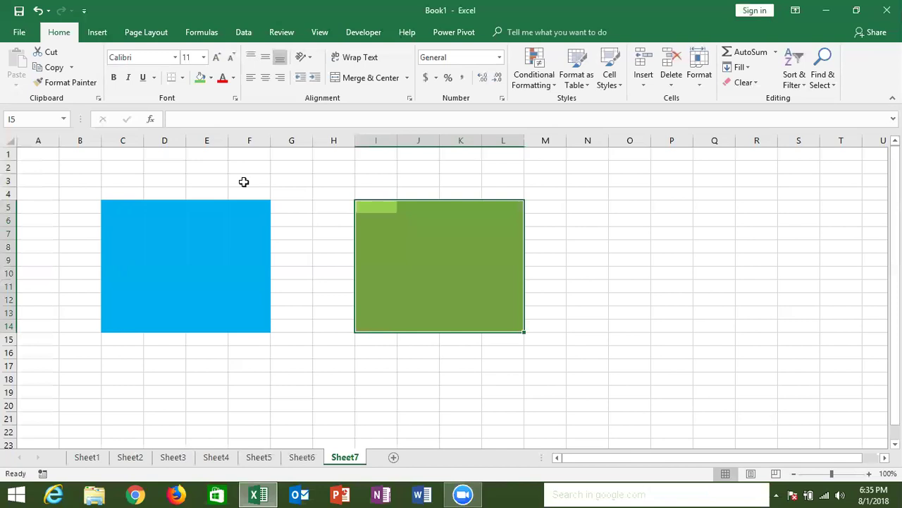
pyautogui.click(261, 210)
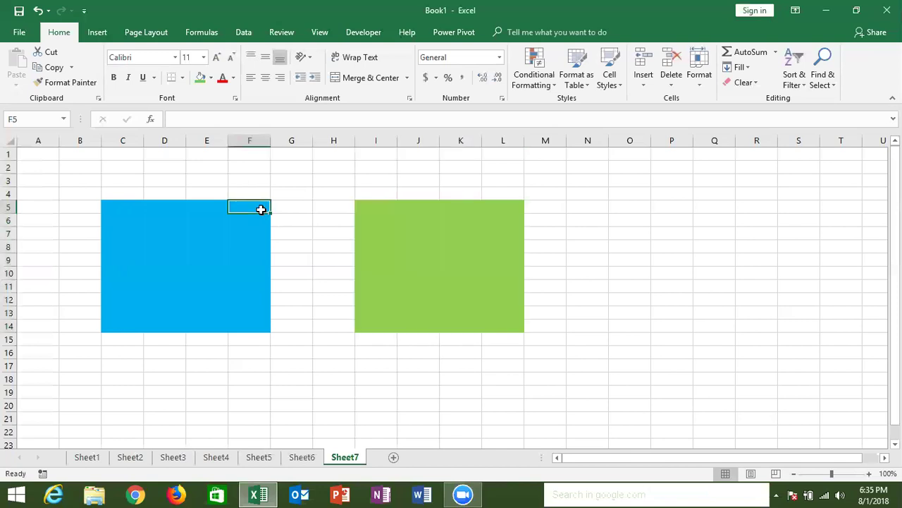
pyautogui.click(363, 221)
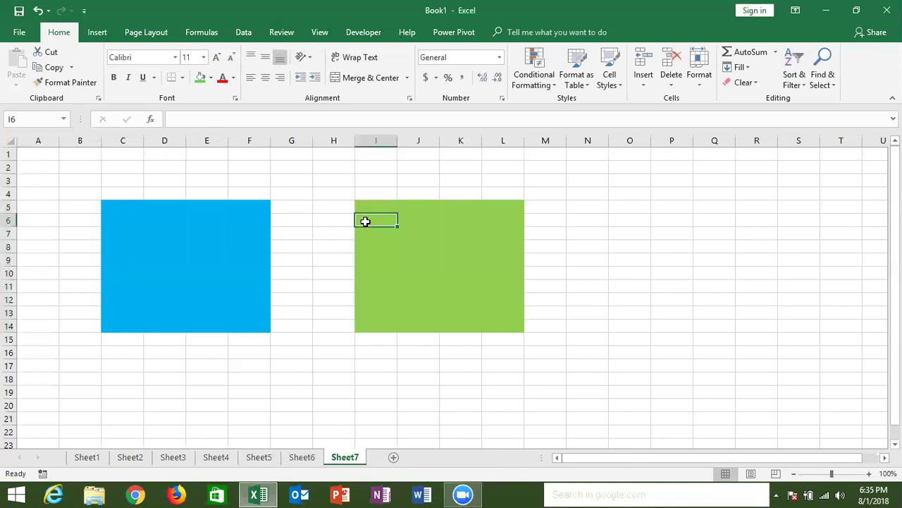
pyautogui.click(269, 242)
pyautogui.click(428, 272)
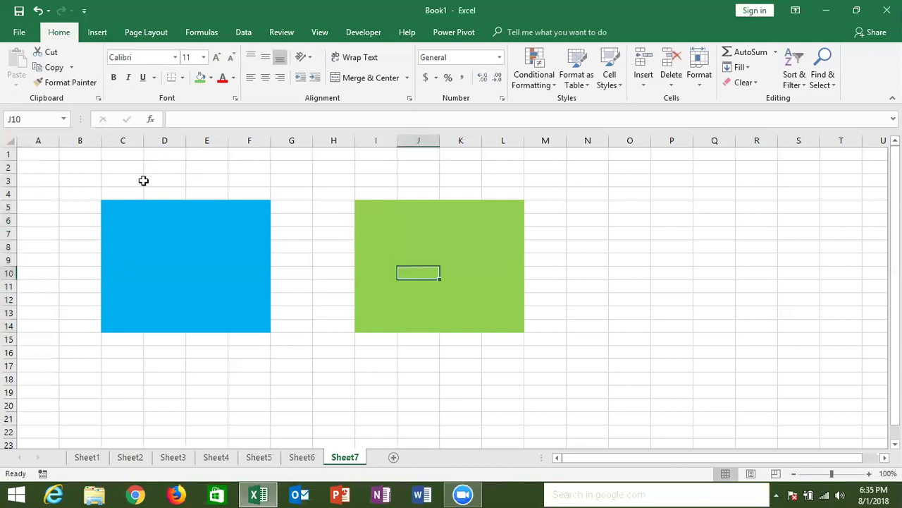
pyautogui.click(125, 194)
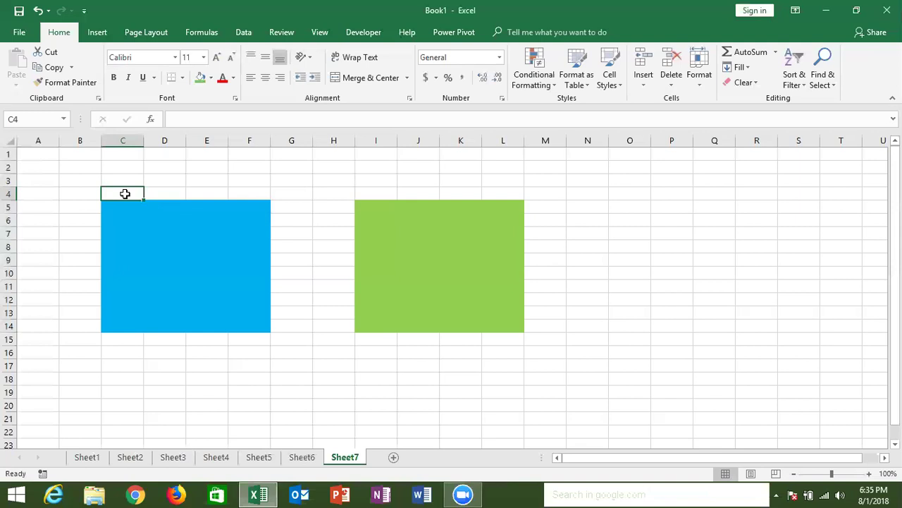
# - Label cell C4 above the blue block with A
pyautogui.click(121, 207)
pyautogui.press('Down')
pyautogui.press('Down')
pyautogui.press('Down')
pyautogui.press('Down')
pyautogui.press('Down')
pyautogui.press('Down')
pyautogui.press('Down')
pyautogui.press('Right')
pyautogui.press('Right')
pyautogui.press('Right')
pyautogui.press('Right')
pyautogui.press('Right')
pyautogui.press('Right')
pyautogui.press('Right')
pyautogui.press('Up')
pyautogui.press('Up')
pyautogui.press('Up')
pyautogui.press('Up')
pyautogui.press('Up')
pyautogui.press('Up')
pyautogui.press('Up')
pyautogui.press('Up')
pyautogui.press('Up')
pyautogui.press('Up')
pyautogui.press('Right')
pyautogui.press('Right')
pyautogui.press('Left')
pyautogui.press('Left')
pyautogui.press('Left')
pyautogui.press('Left')
pyautogui.press('Left')
pyautogui.press('Left')
pyautogui.press('Right')
pyautogui.press('Right')
pyautogui.press('Down')
pyautogui.press('Up')
pyautogui.press('Down')
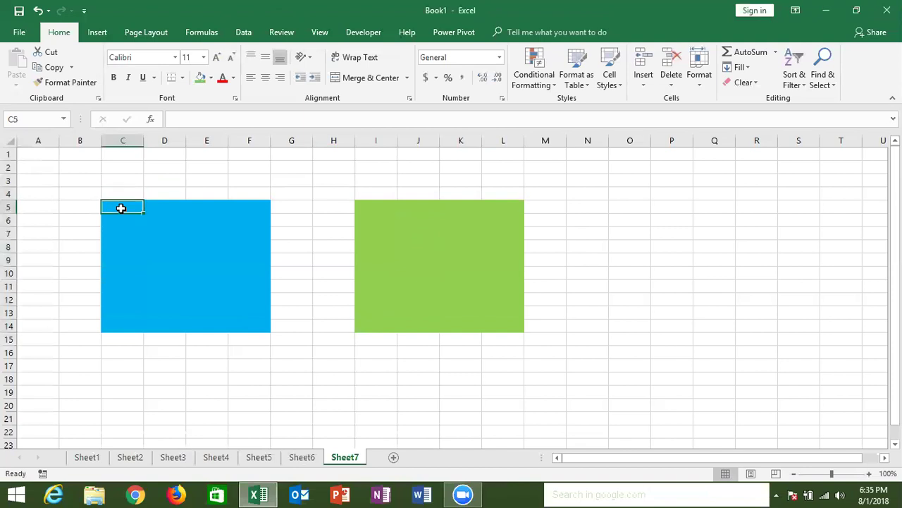
pyautogui.press('Up')
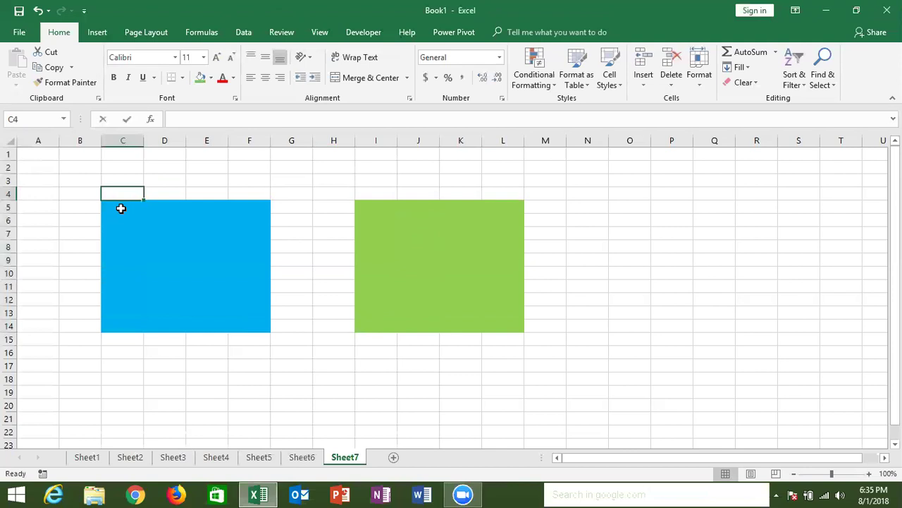
pyautogui.write('A')
pyautogui.click(377, 185)
# - Label cell I4 above the green block with B, cancelling a stray entry in E7
pyautogui.doubleClick(377, 194)
pyautogui.write('B')
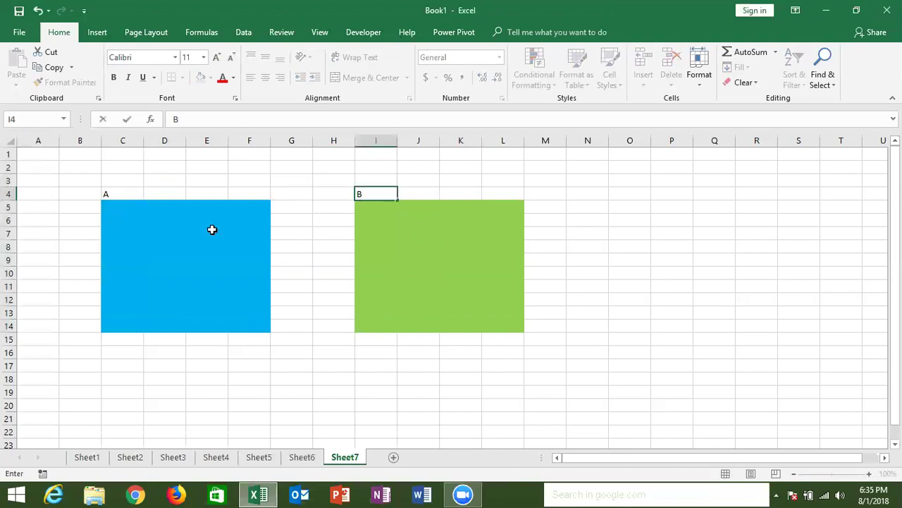
pyautogui.click(214, 231)
pyautogui.write('a')
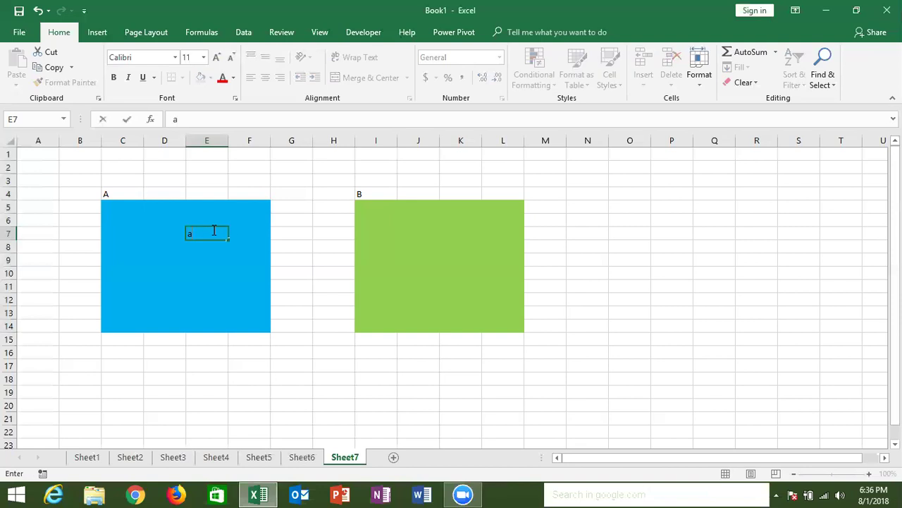
pyautogui.press('Escape')
# - Select the whole blue block, C5:F14
pyautogui.click(372, 243)
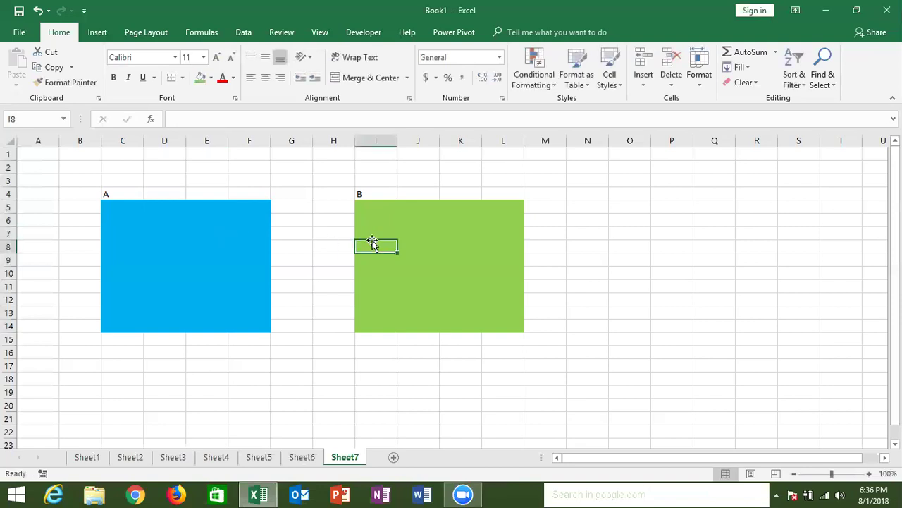
pyautogui.click(161, 256)
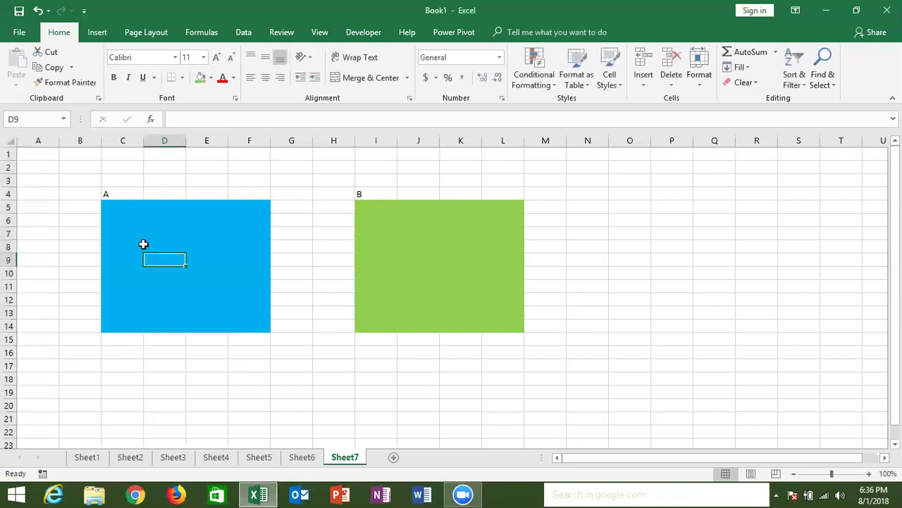
pyautogui.moveTo(115, 204); pyautogui.dragTo(252, 330)
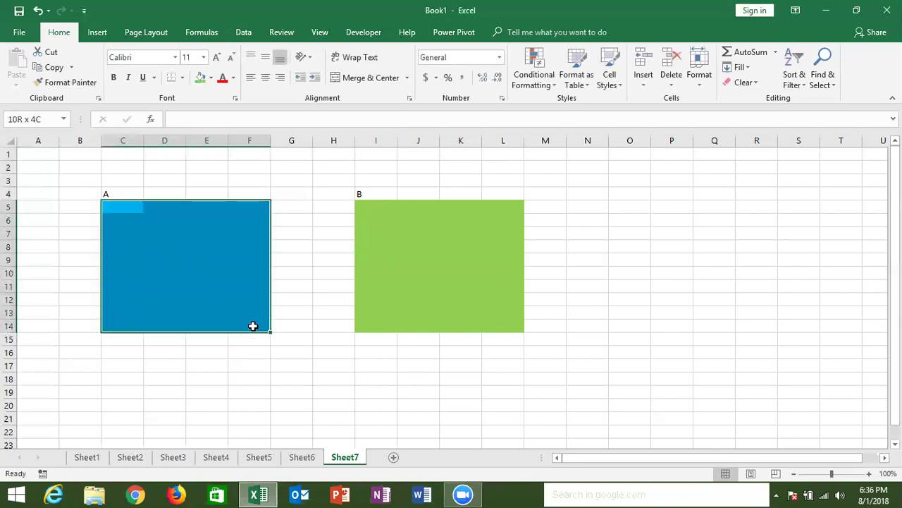
# - Create the editable range Range1 for C5:F14, protected by a confirmed password
pyautogui.click(273, 37)
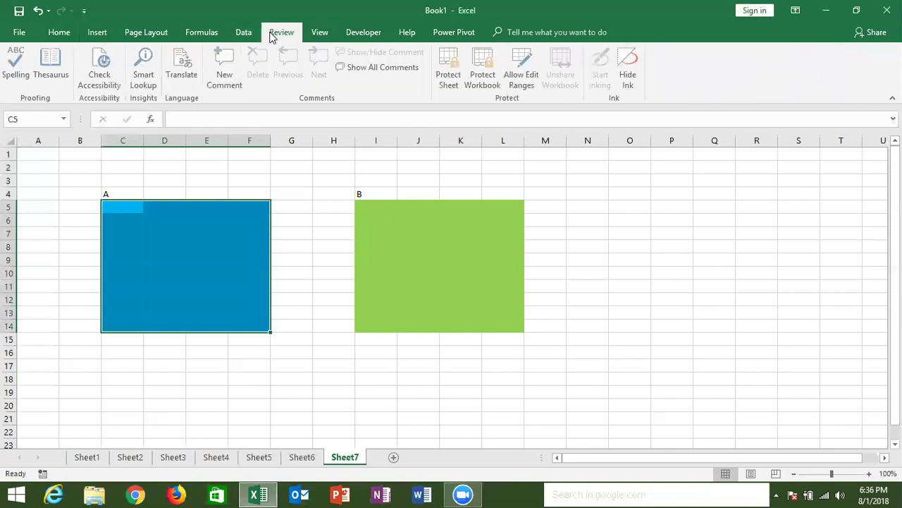
pyautogui.click(530, 91)
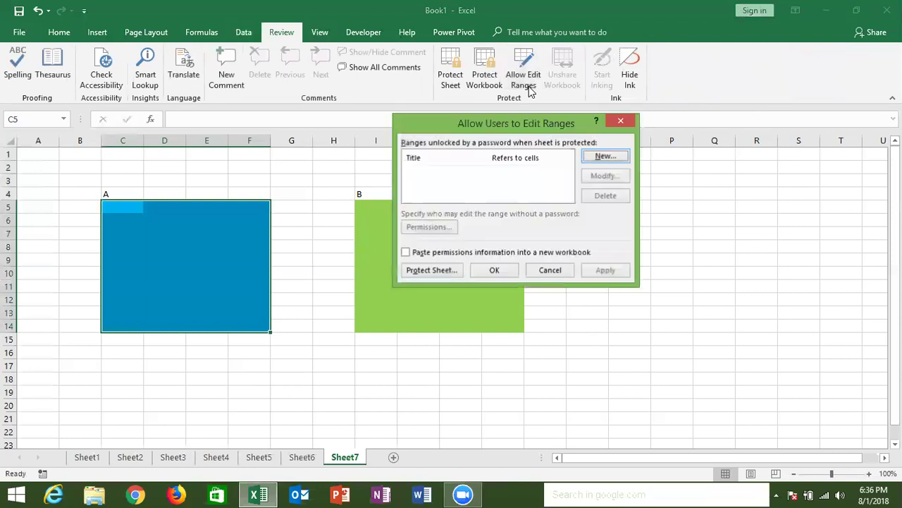
pyautogui.click(596, 156)
pyautogui.click(428, 227)
pyautogui.write('1')
pyautogui.click(543, 252)
pyautogui.write('1')
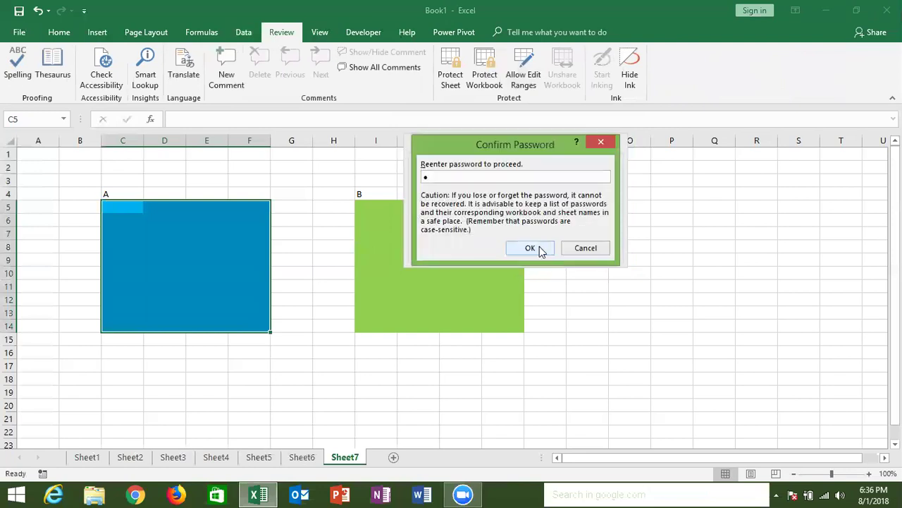
pyautogui.click(539, 246)
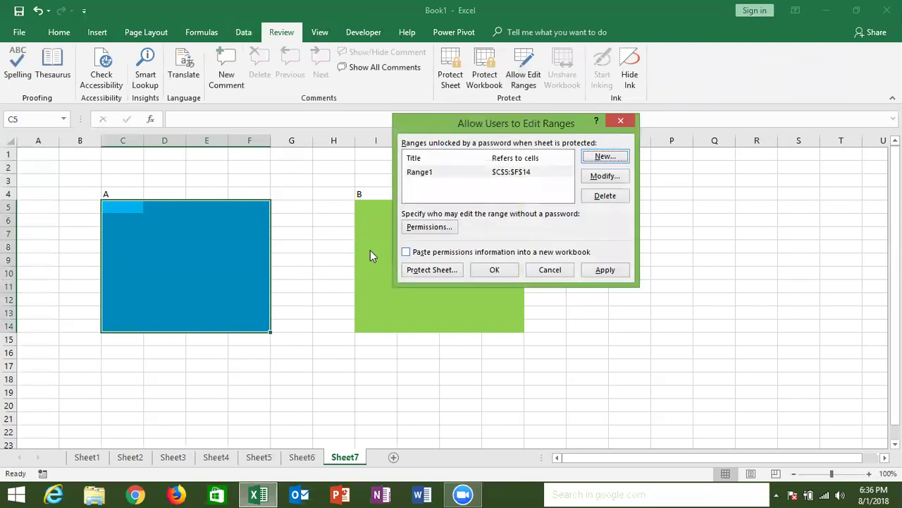
# - Add Range2 covering the green block I5:L14 with its own password, then apply both ranges
pyautogui.click(605, 158)
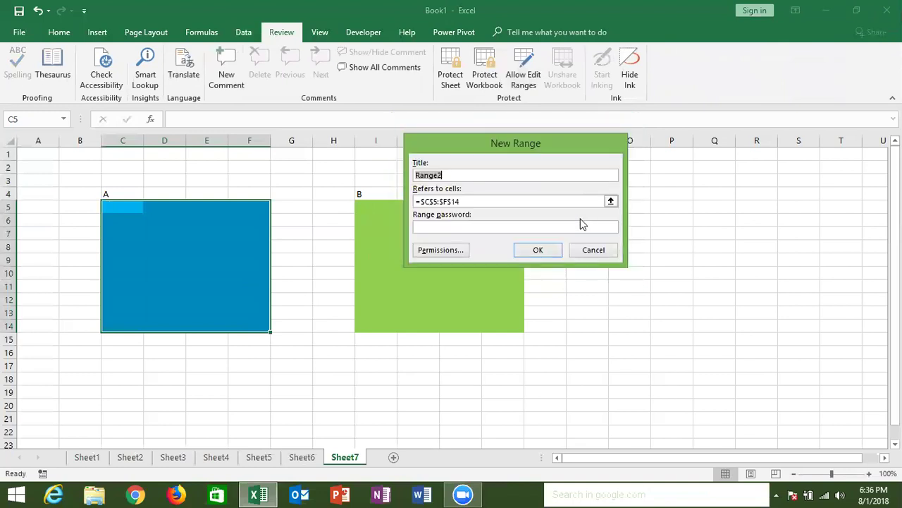
pyautogui.click(615, 203)
pyautogui.moveTo(369, 205); pyautogui.dragTo(497, 318)
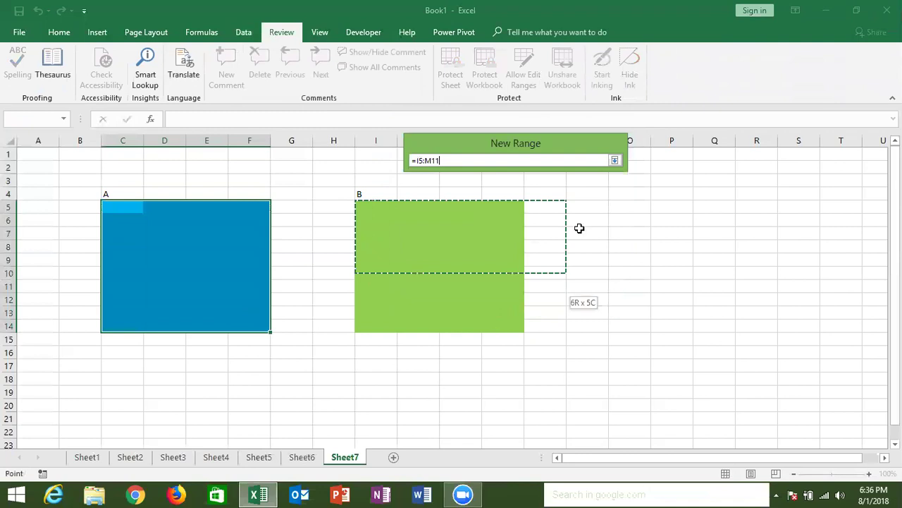
pyautogui.click(615, 161)
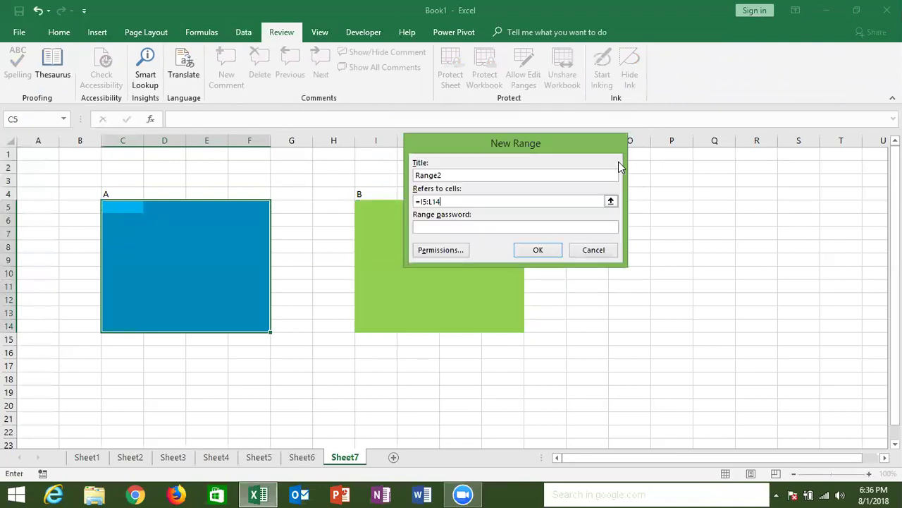
pyautogui.click(502, 228)
pyautogui.write('1')
pyautogui.click(530, 252)
pyautogui.write('1')
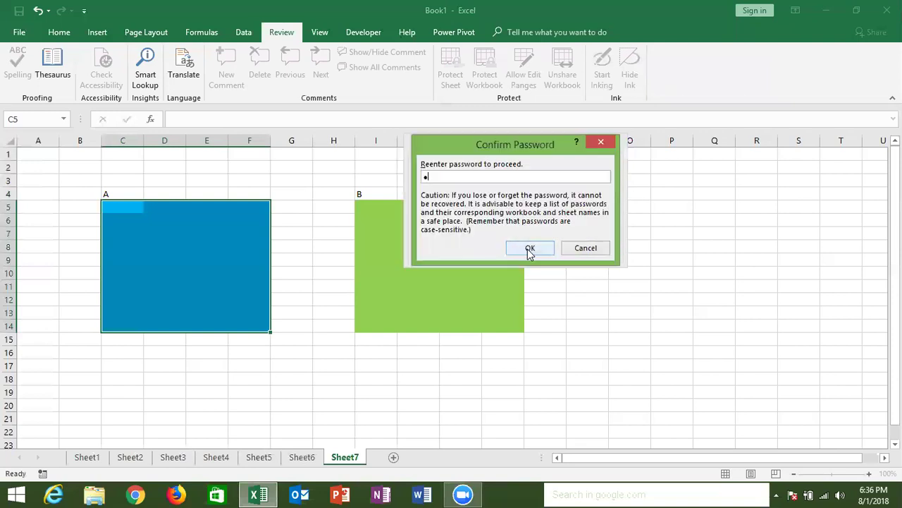
pyautogui.click(530, 250)
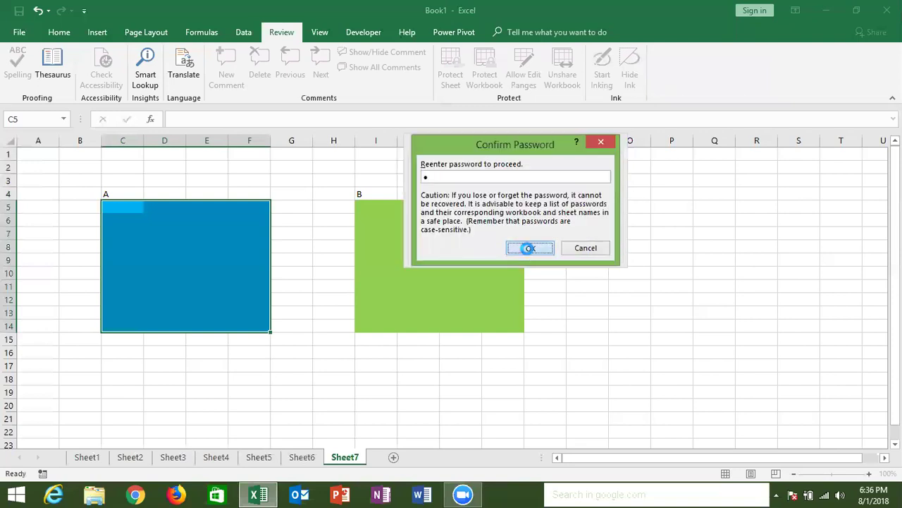
pyautogui.click(611, 270)
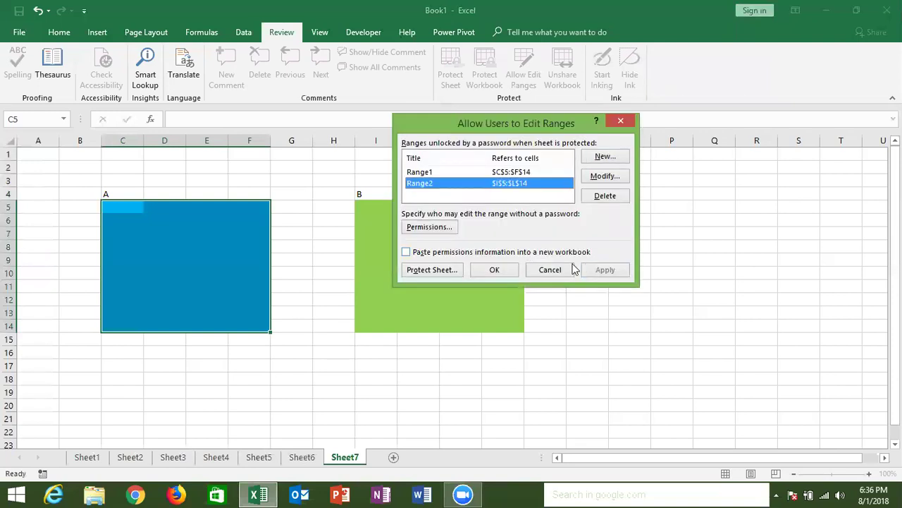
pyautogui.click(498, 273)
# - Protect Sheet7 from its tab menu with a sheet password, entered and confirmed
pyautogui.click(191, 234)
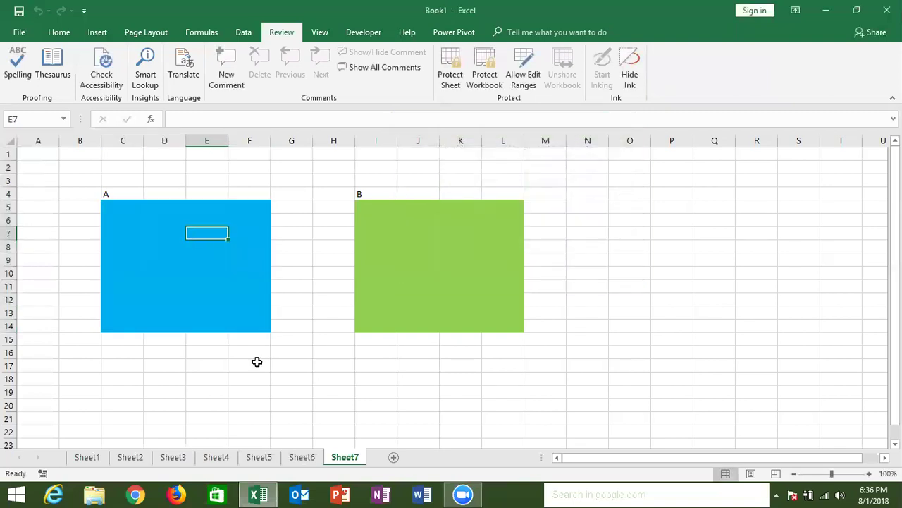
pyautogui.rightClick(345, 465)
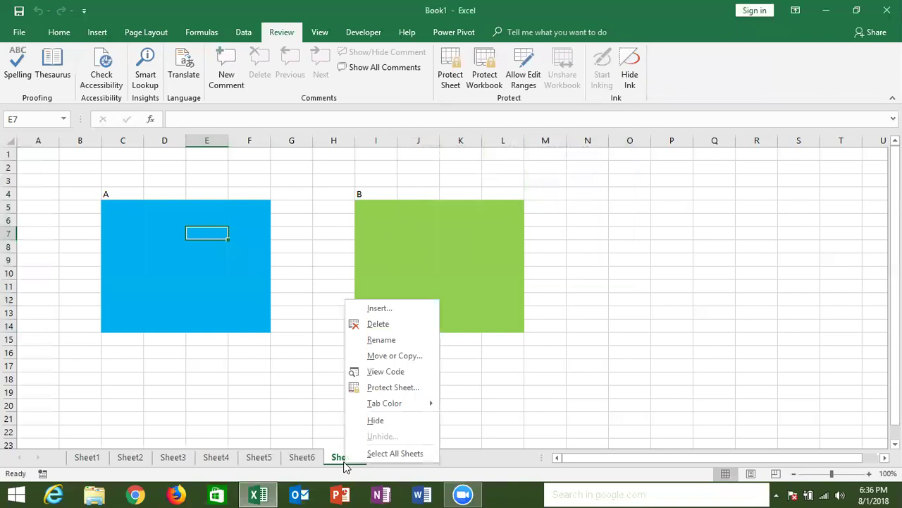
pyautogui.click(395, 387)
pyautogui.write('1')
pyautogui.click(400, 462)
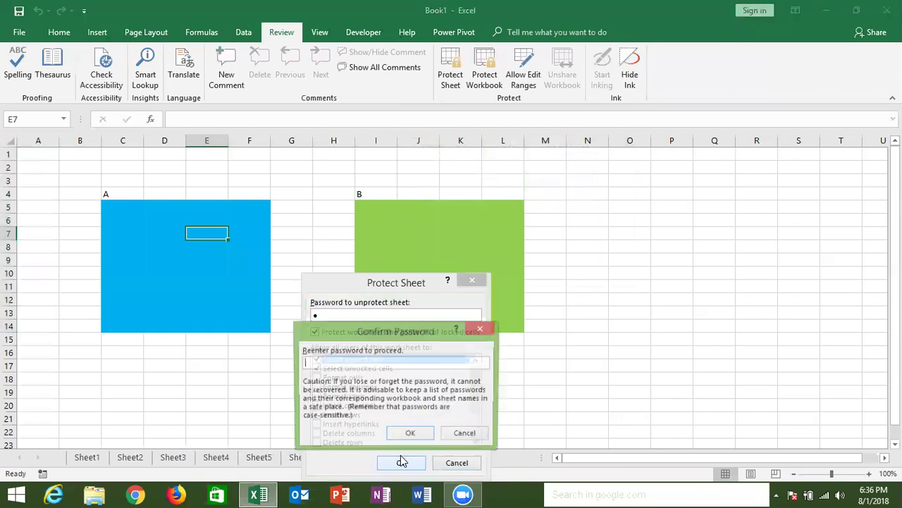
pyautogui.write('1')
pyautogui.click(409, 435)
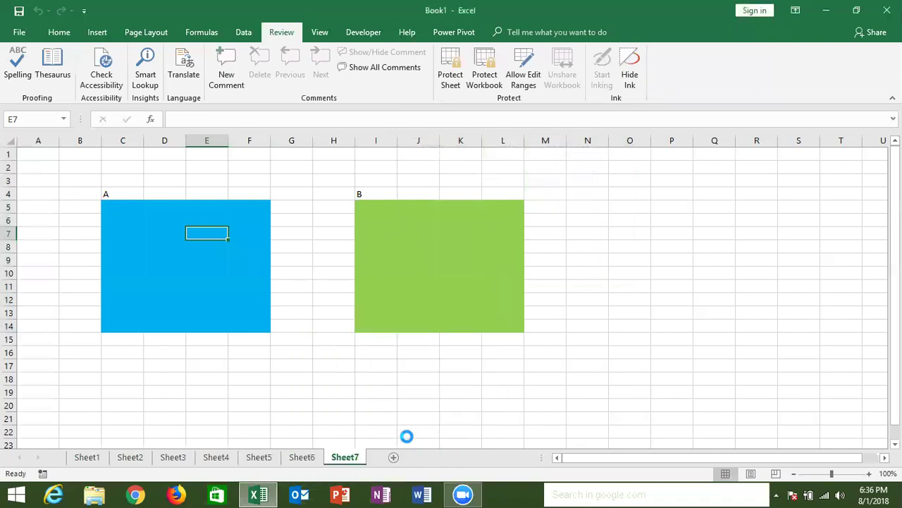
pyautogui.doubleClick(211, 291)
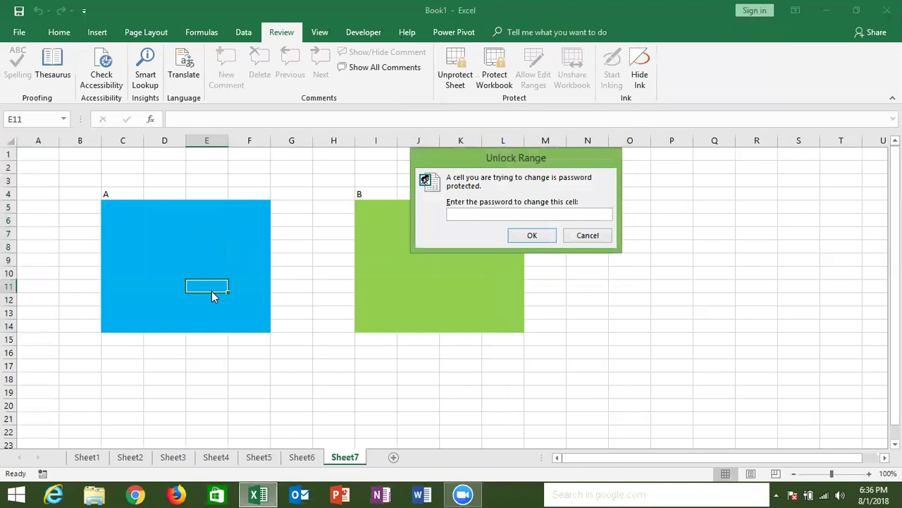
pyautogui.write('1')
pyautogui.press('Return')
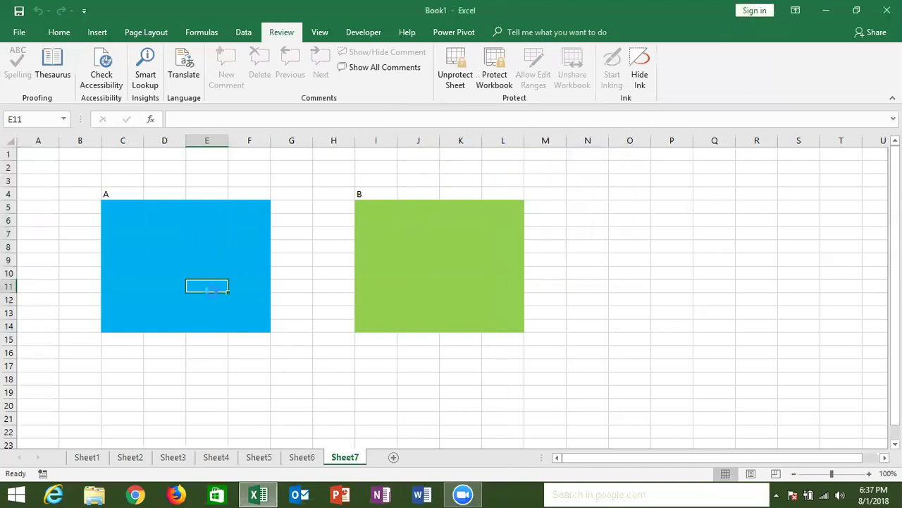
pyautogui.click(201, 271)
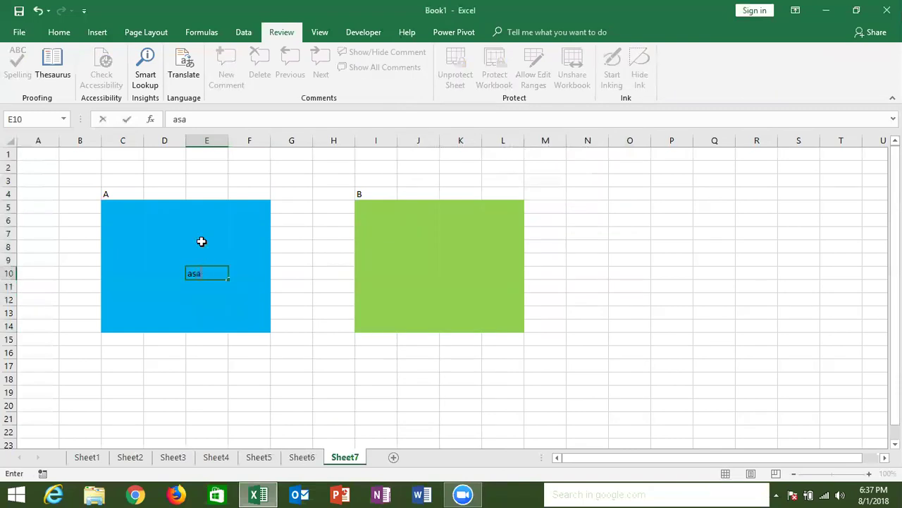
pyautogui.click(201, 243)
pyautogui.write('sas')
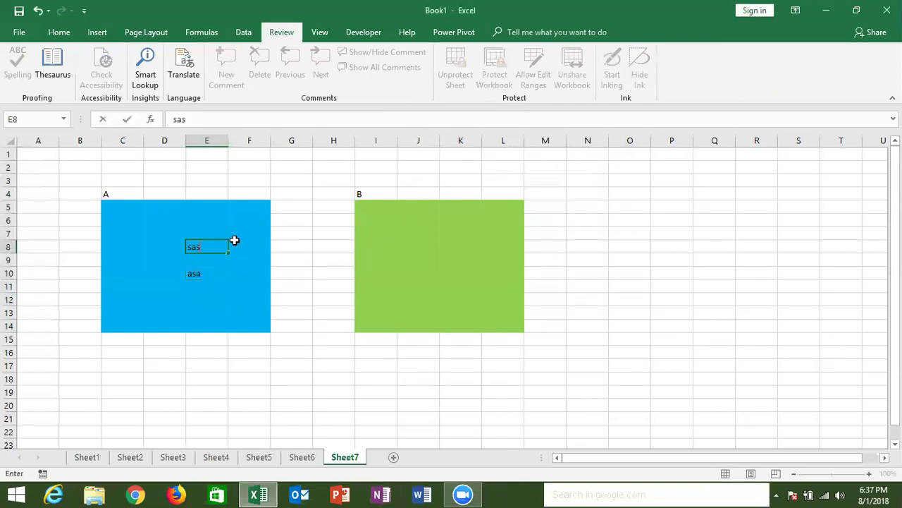
pyautogui.click(371, 251)
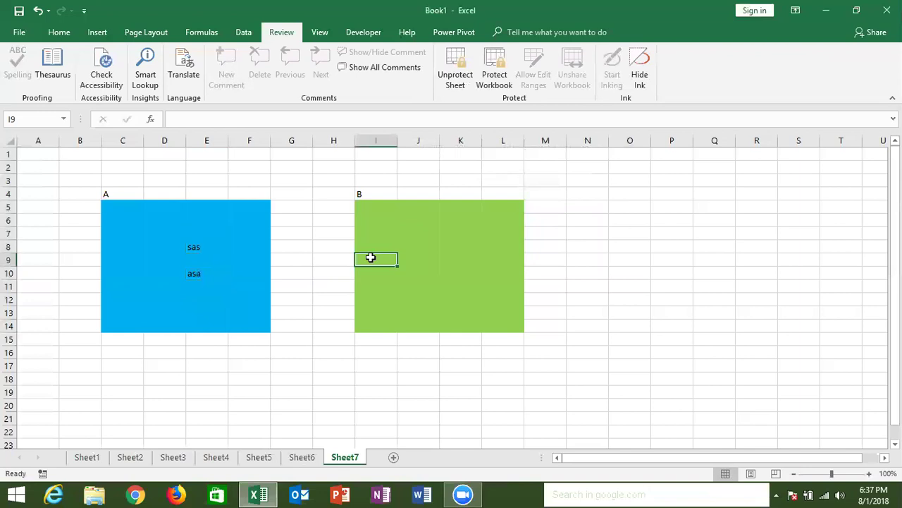
pyautogui.write('a')
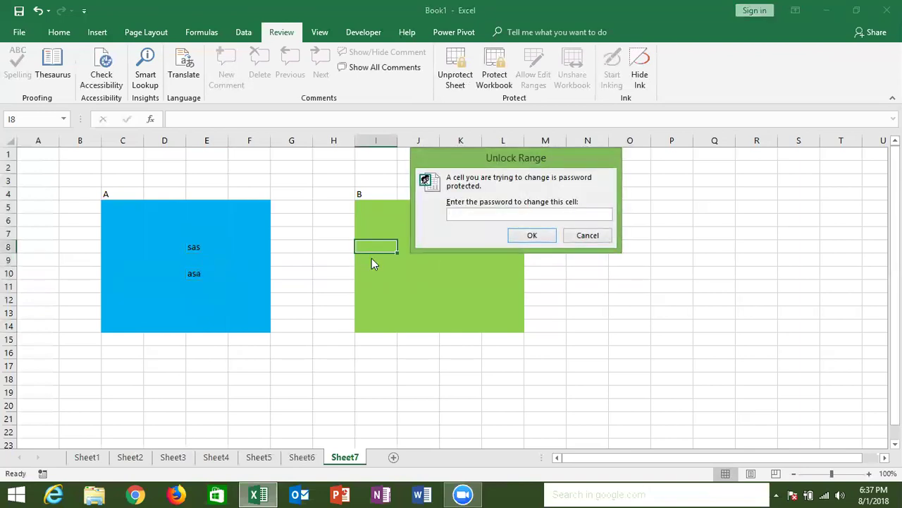
pyautogui.write('1')
pyautogui.press('Return')
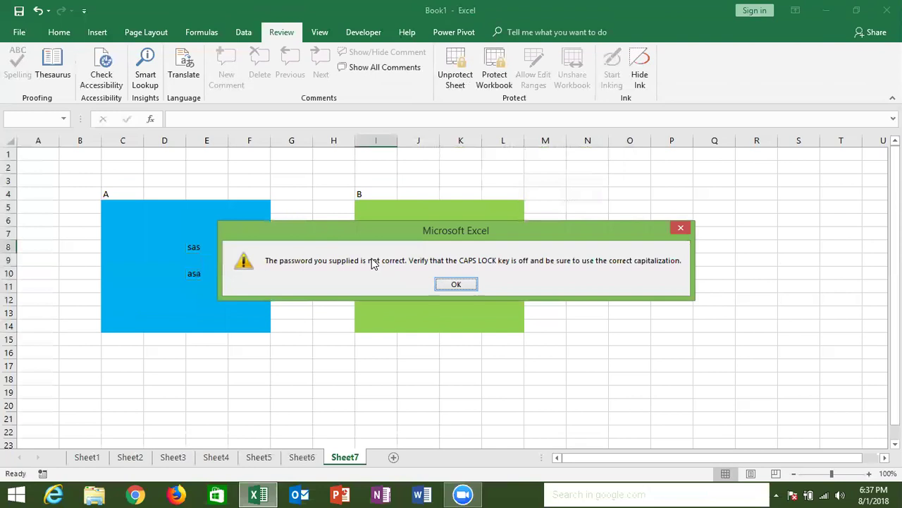
pyautogui.press('Return')
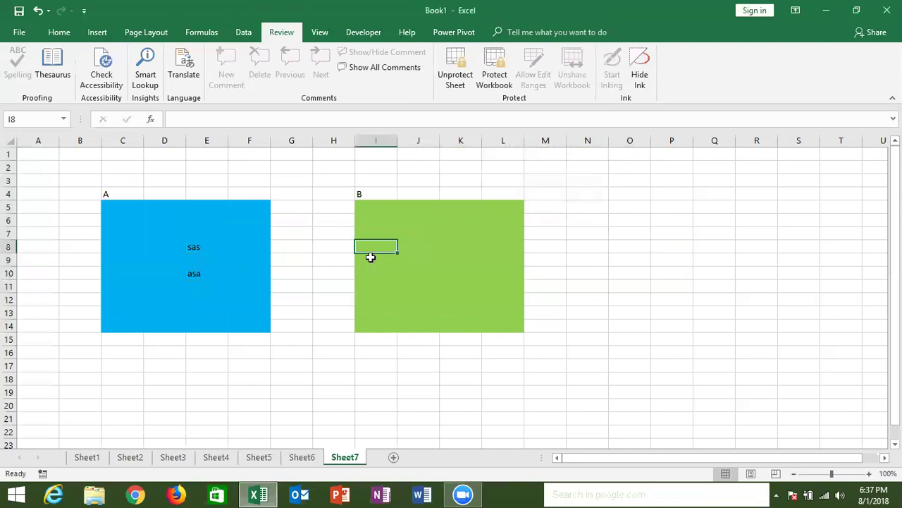
pyautogui.click(414, 407)
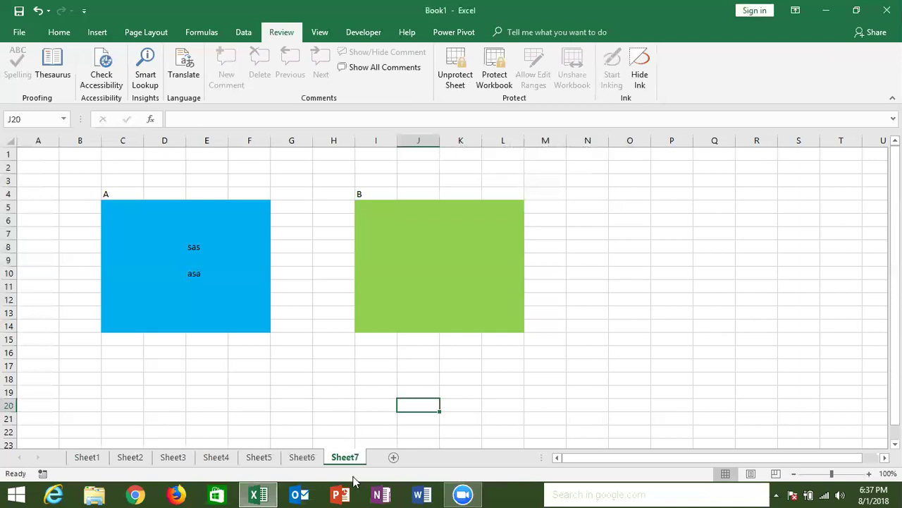
# - Lock the workbook structure with Protect Workbook and a confirmed password
pyautogui.rightClick(345, 459)
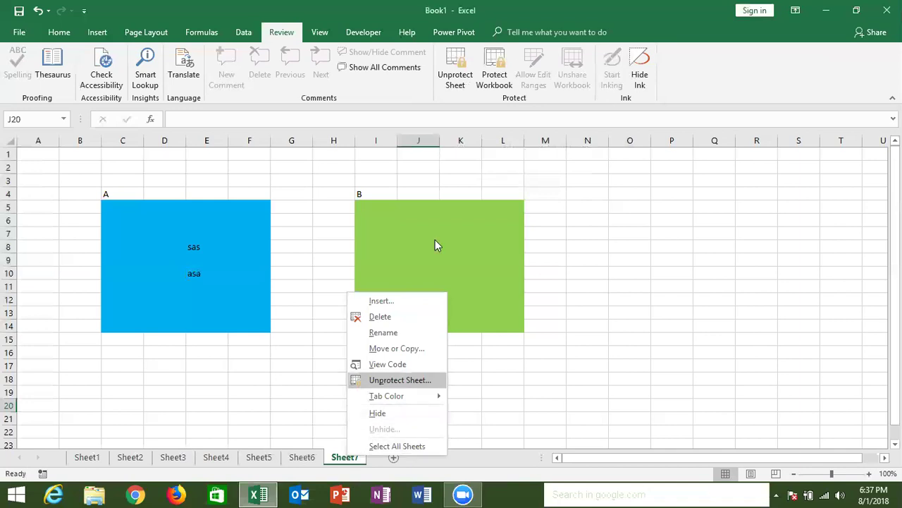
pyautogui.click(423, 224)
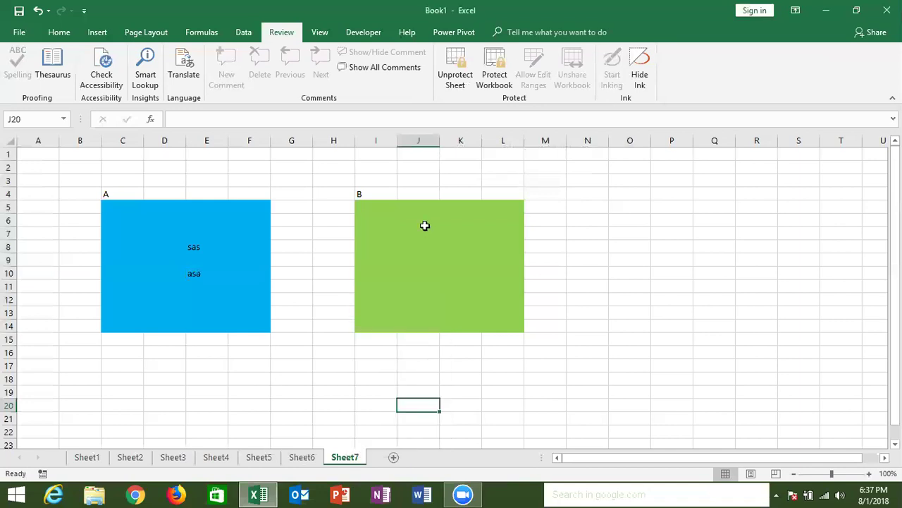
pyautogui.rightClick(346, 455)
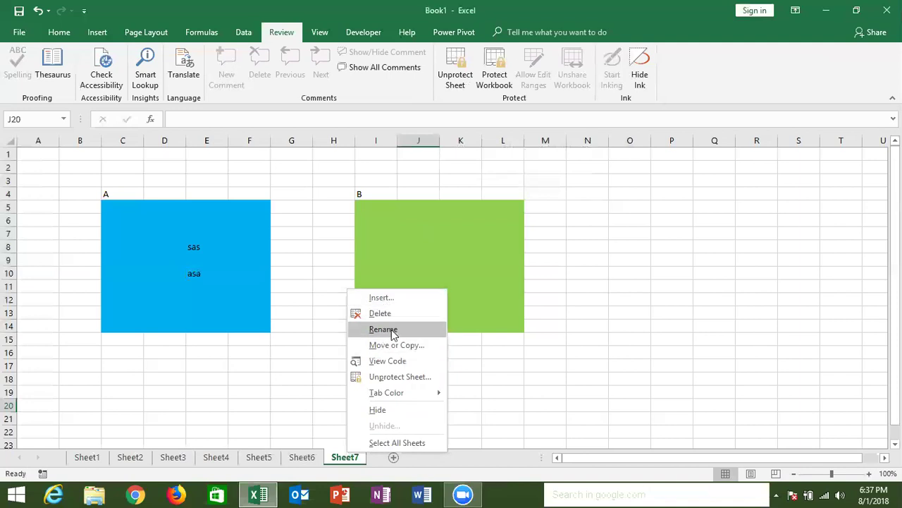
pyautogui.click(322, 344)
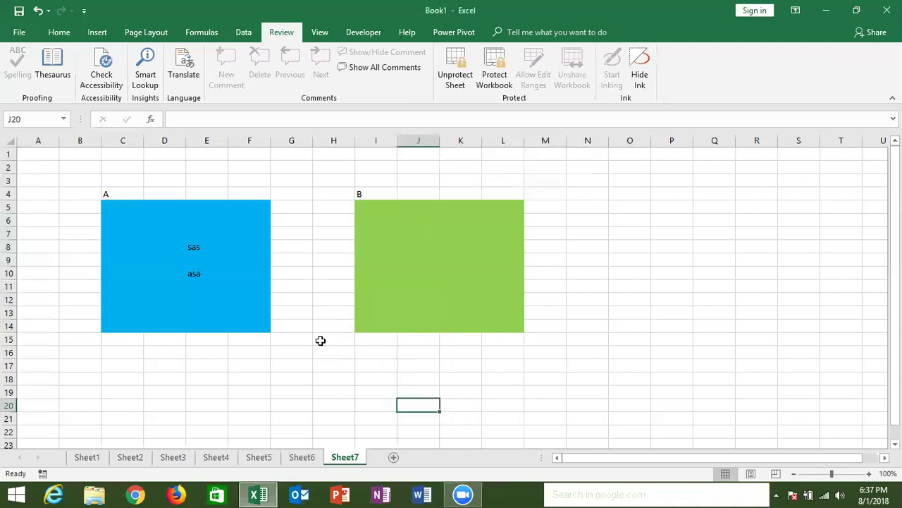
pyautogui.click(548, 216)
pyautogui.click(500, 91)
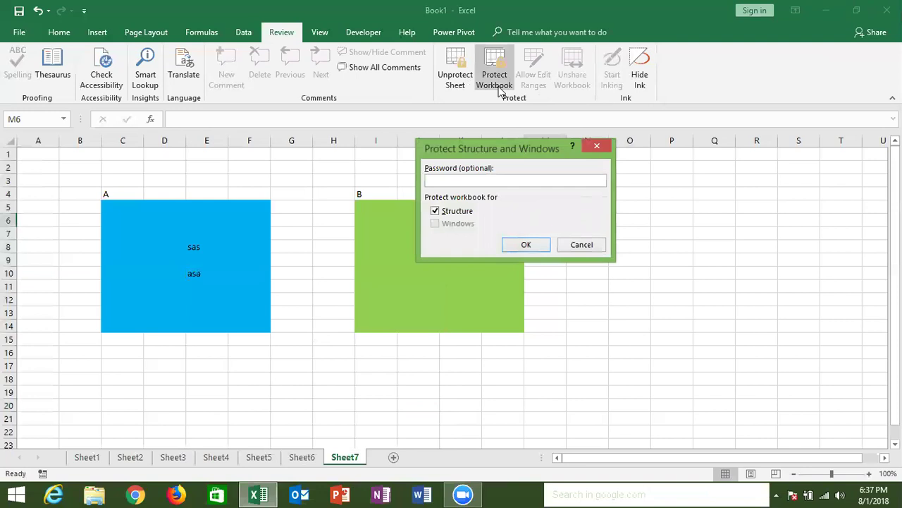
pyautogui.write('1')
pyautogui.press('Return')
pyautogui.write('1')
pyautogui.press('Return')
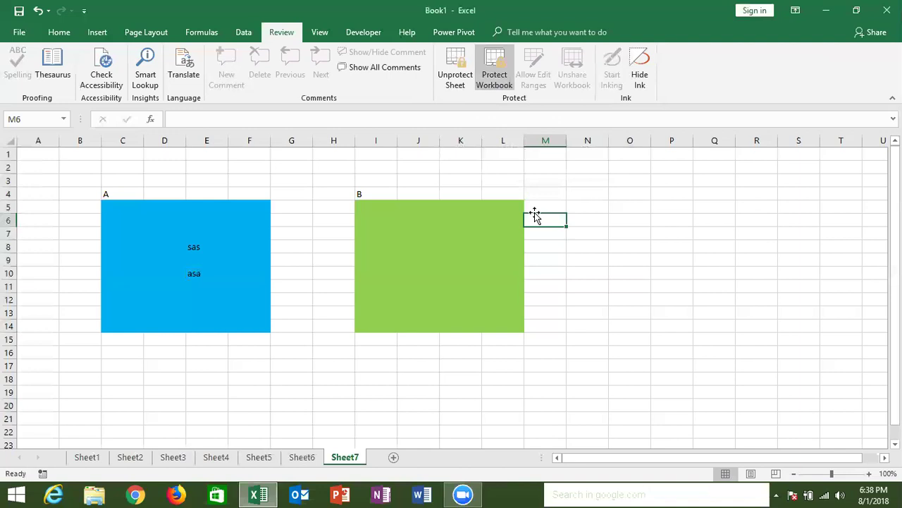
# - Try editing K10 in the green block, cancel the Unlock Range prompt, then right-click the Sheet6 tab
pyautogui.click(513, 218)
pyautogui.click(484, 259)
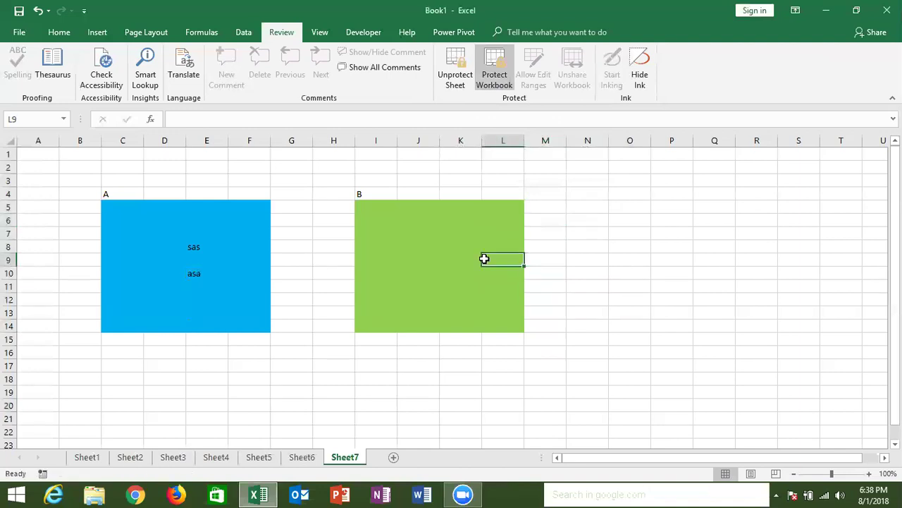
pyautogui.click(444, 275)
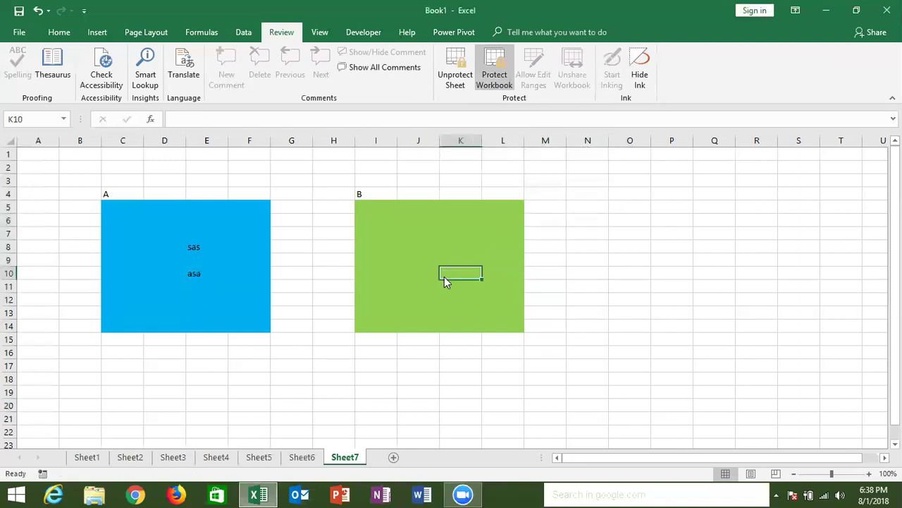
pyautogui.doubleClick(444, 276)
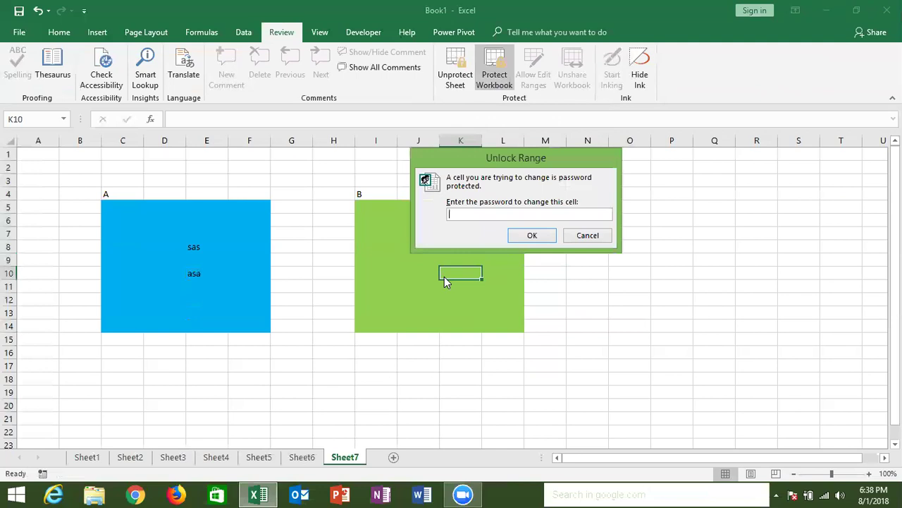
pyautogui.click(585, 240)
pyautogui.rightClick(304, 458)
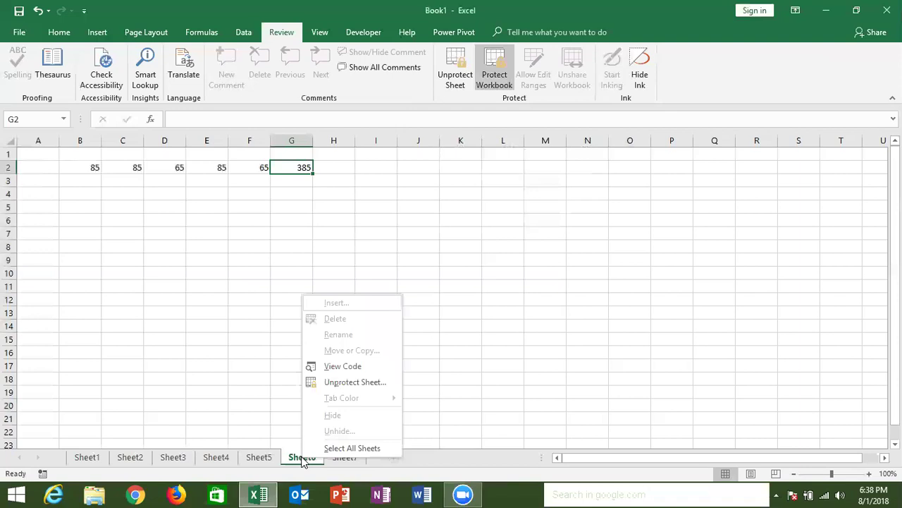
# - Close the Sheet6 tab menu with its greyed-out options, then select cells around the 385 total
pyautogui.click(279, 375)
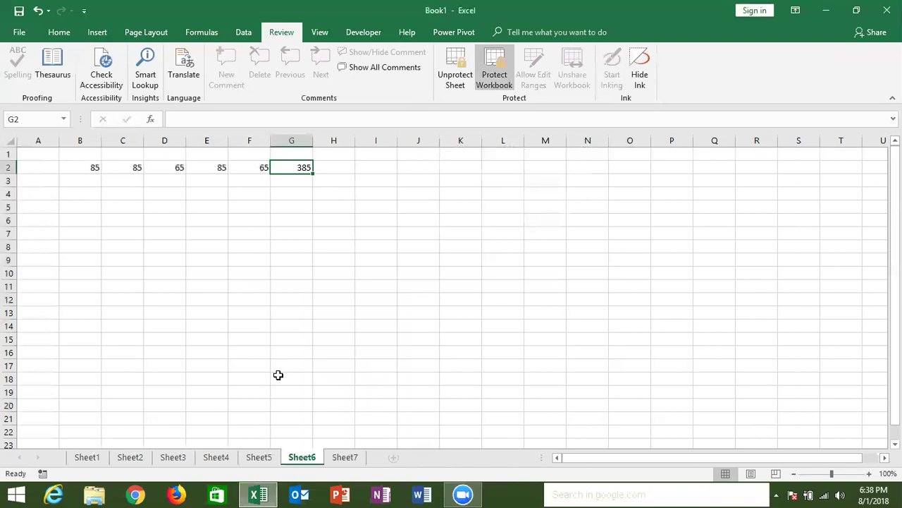
pyautogui.click(419, 325)
pyautogui.click(446, 250)
pyautogui.moveTo(406, 229); pyautogui.dragTo(381, 179)
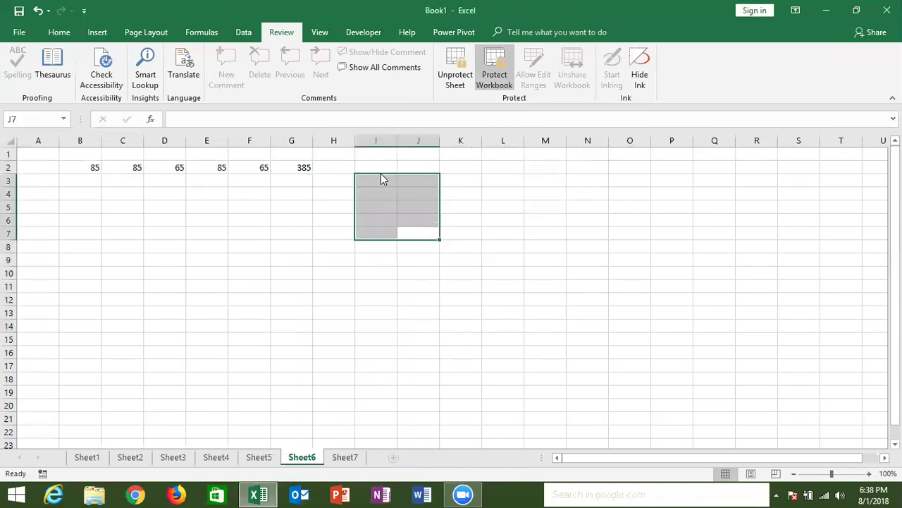
pyautogui.click(320, 173)
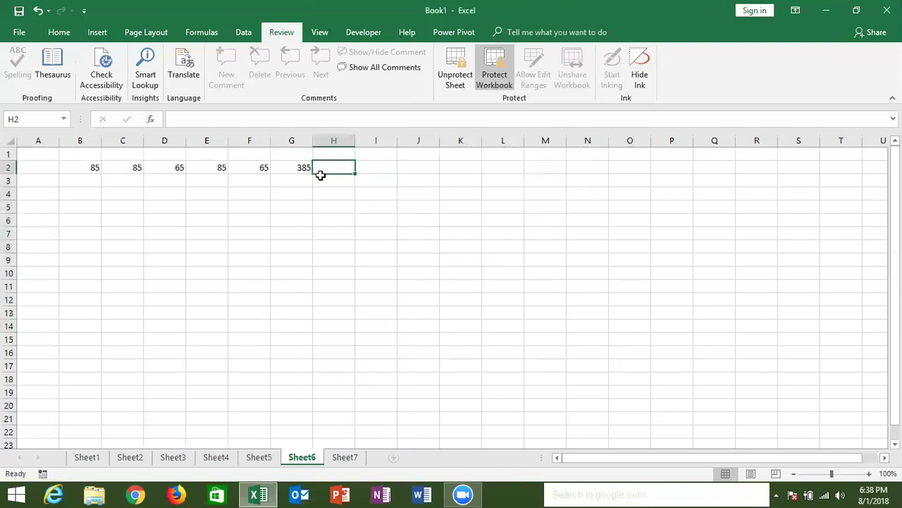
pyautogui.click(310, 181)
pyautogui.click(328, 179)
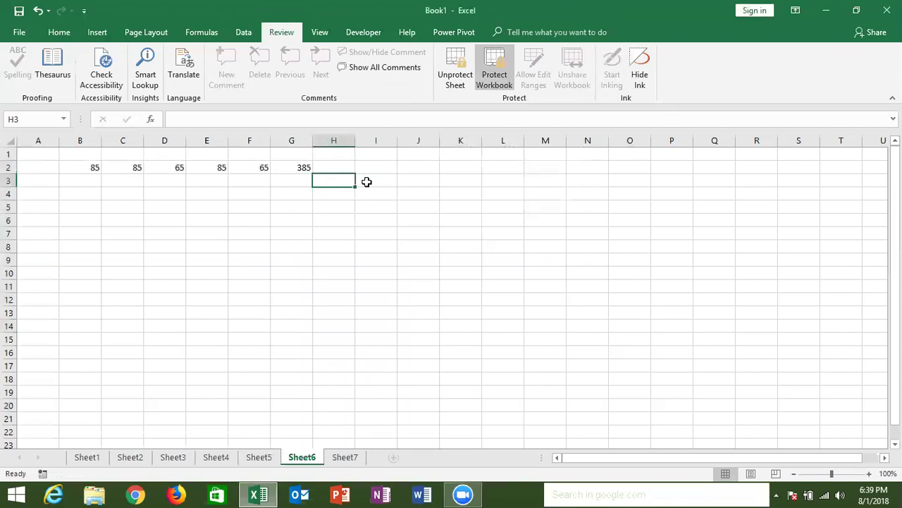
pyautogui.click(366, 182)
pyautogui.click(367, 194)
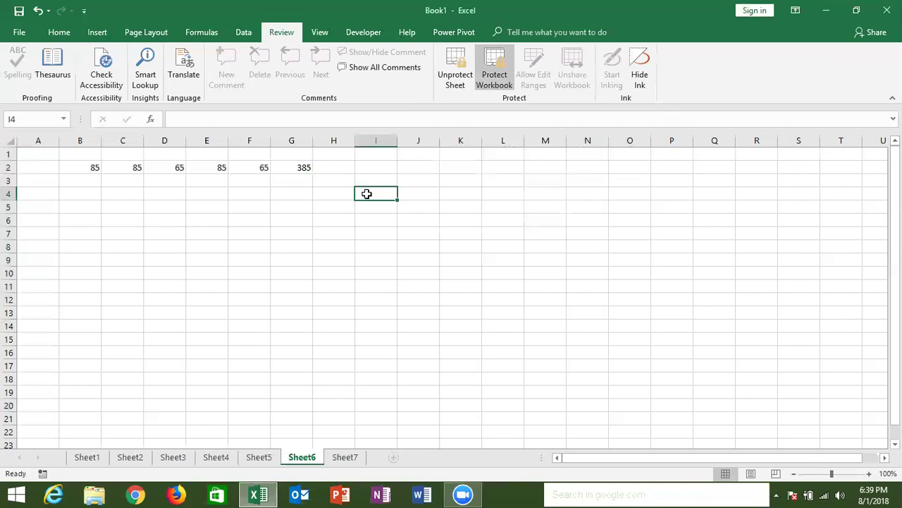
# - Bring up General Options from the Tools menu of the Save As dialog
pyautogui.click(19, 33)
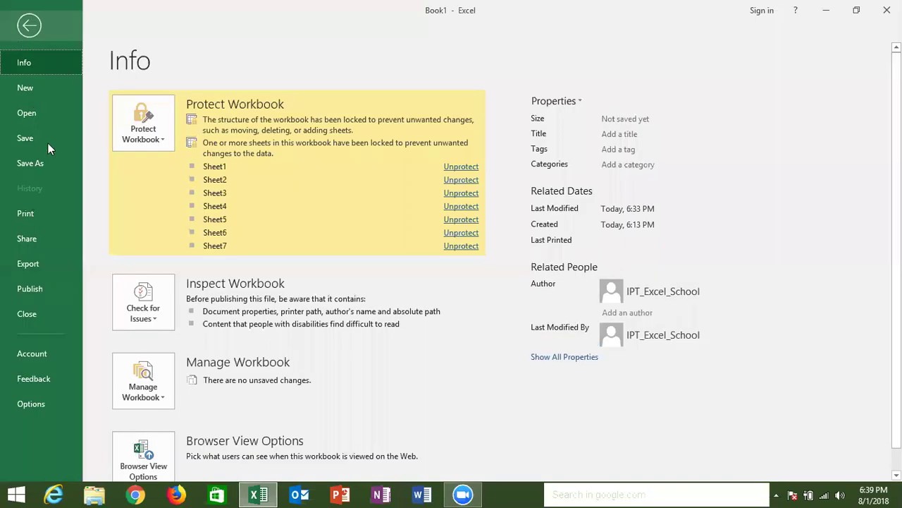
pyautogui.click(45, 163)
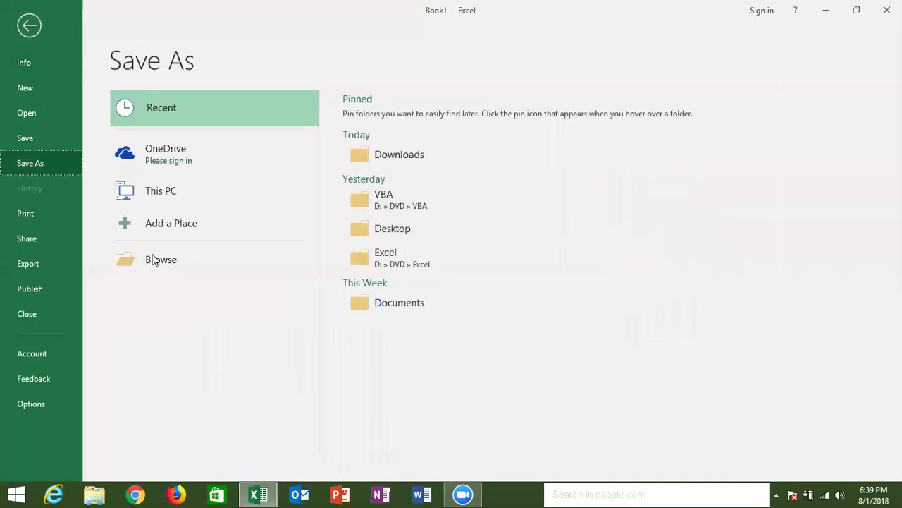
pyautogui.click(154, 260)
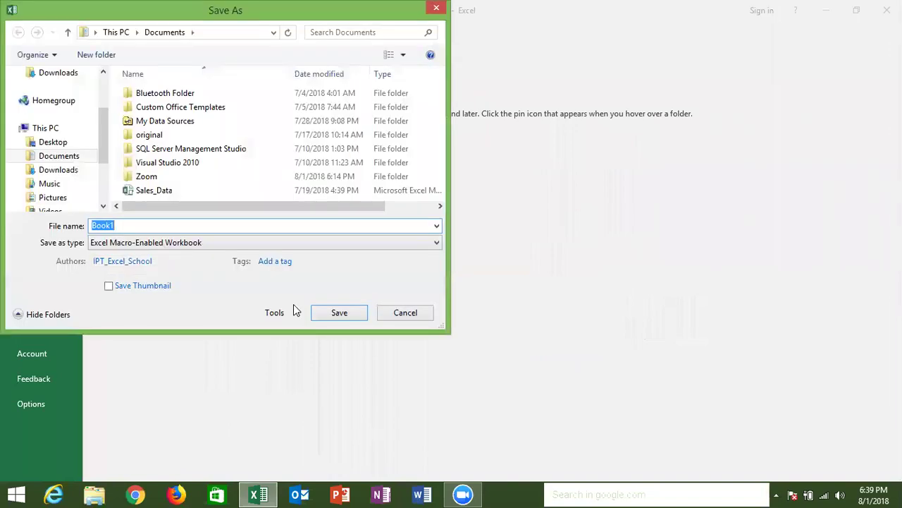
pyautogui.click(298, 315)
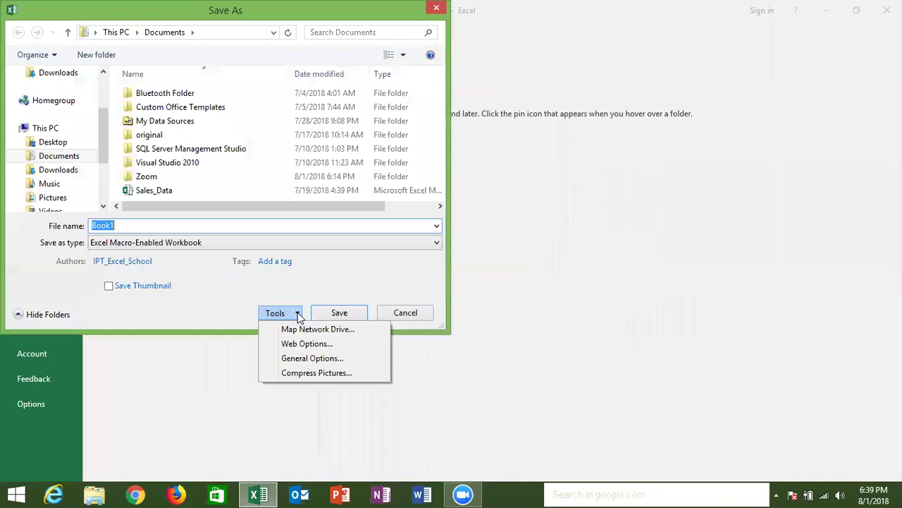
pyautogui.click(300, 360)
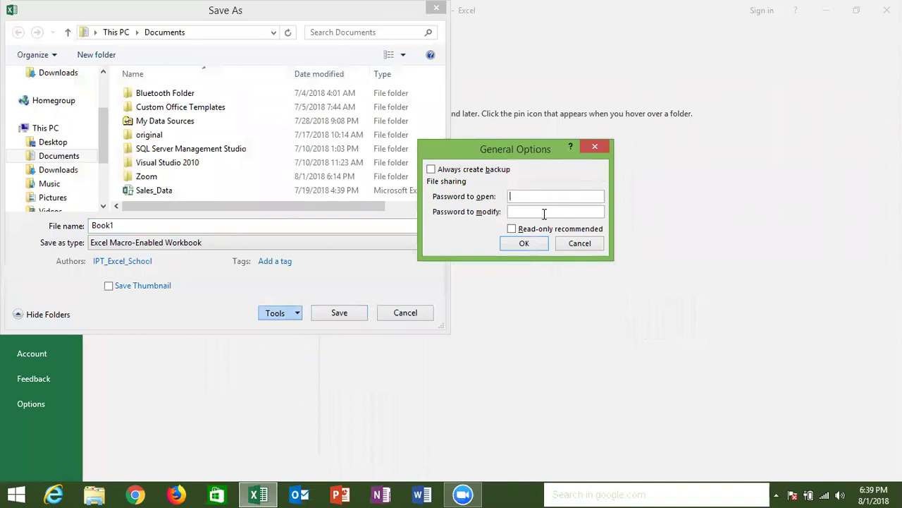
# - Inspect the password-to-modify field and Read-only recommended, then cancel without saving
pyautogui.click(544, 213)
pyautogui.click(513, 230)
pyautogui.click(521, 213)
pyautogui.click(586, 244)
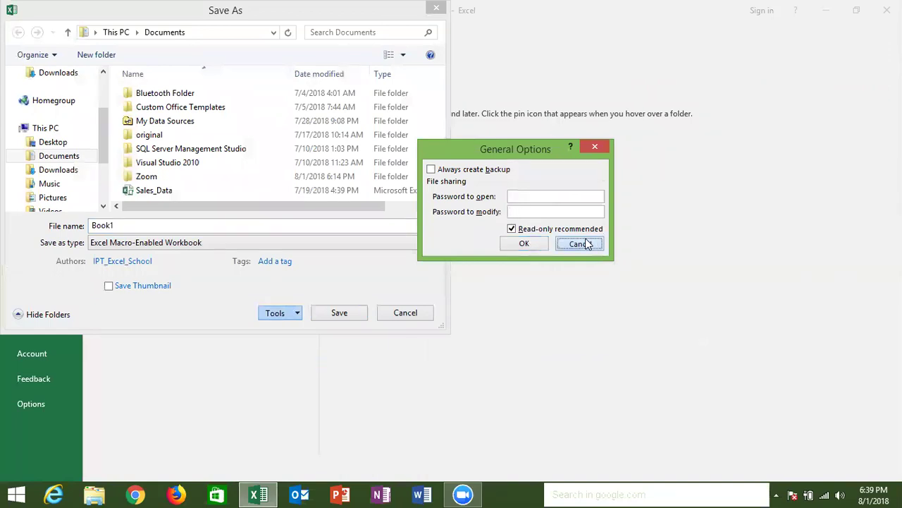
pyautogui.click(417, 314)
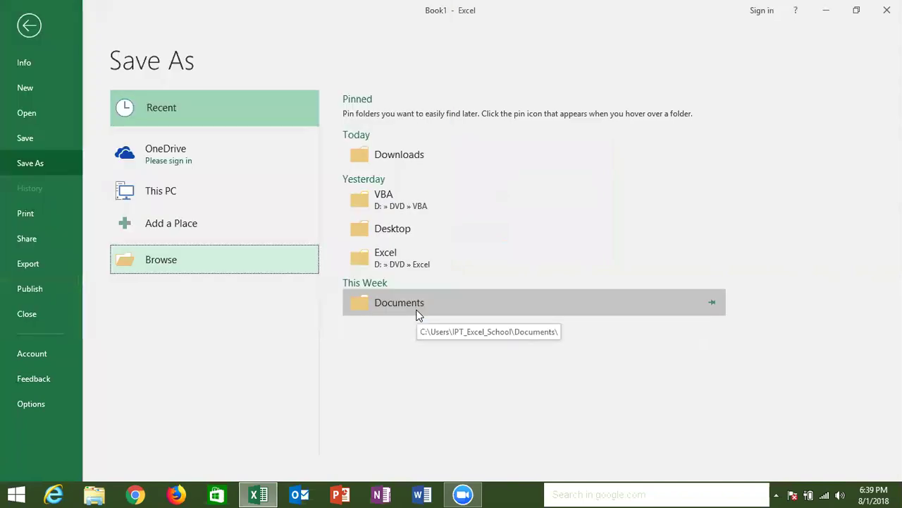
# - Choose Encrypt with Password under Protect Workbook on the Info page
pyautogui.click(33, 98)
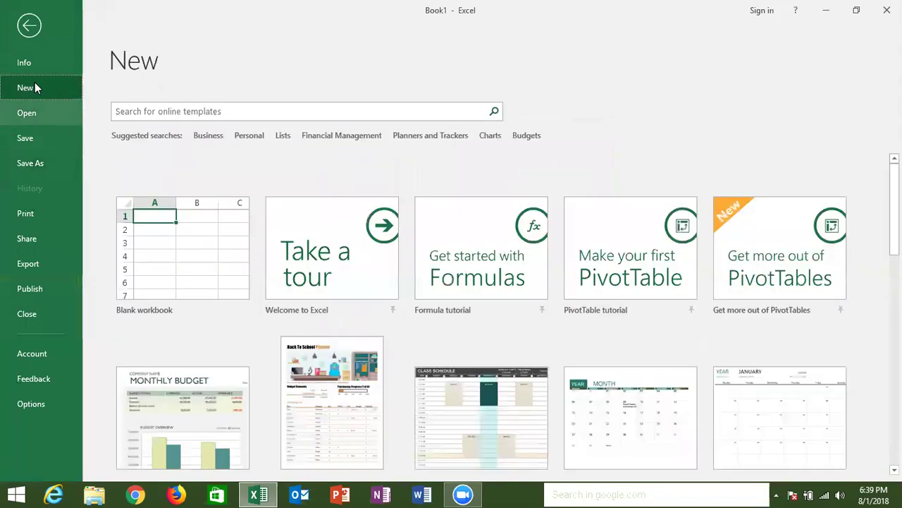
pyautogui.click(40, 65)
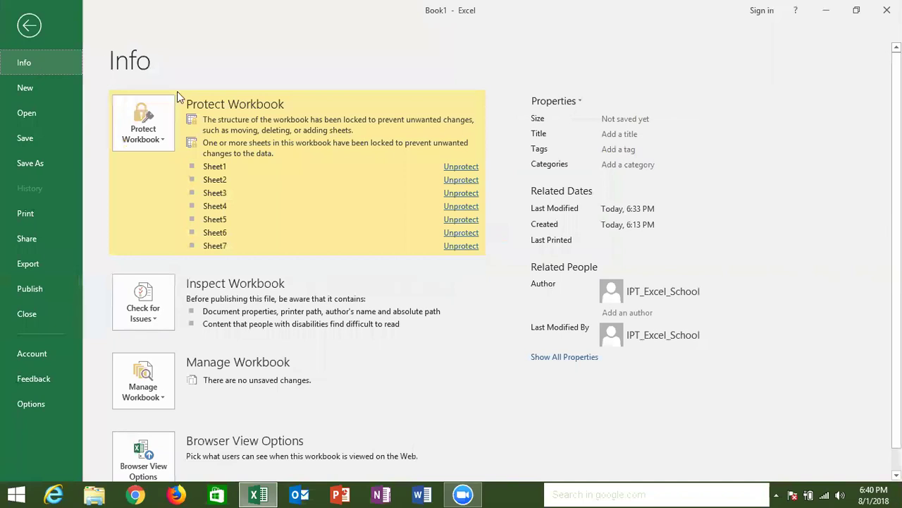
pyautogui.click(145, 137)
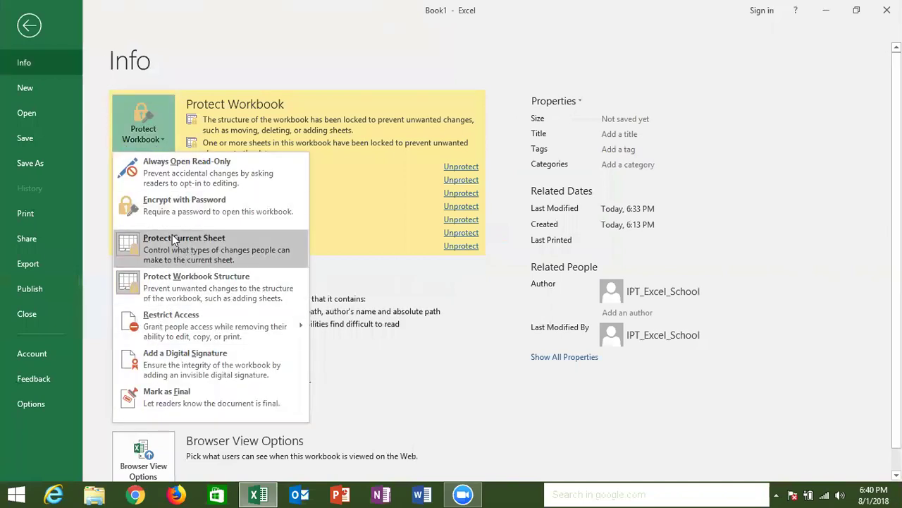
pyautogui.click(173, 207)
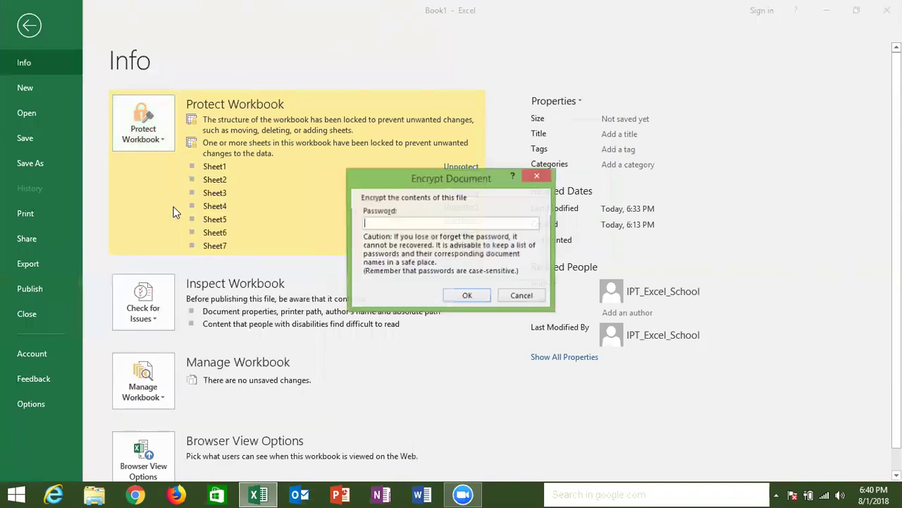
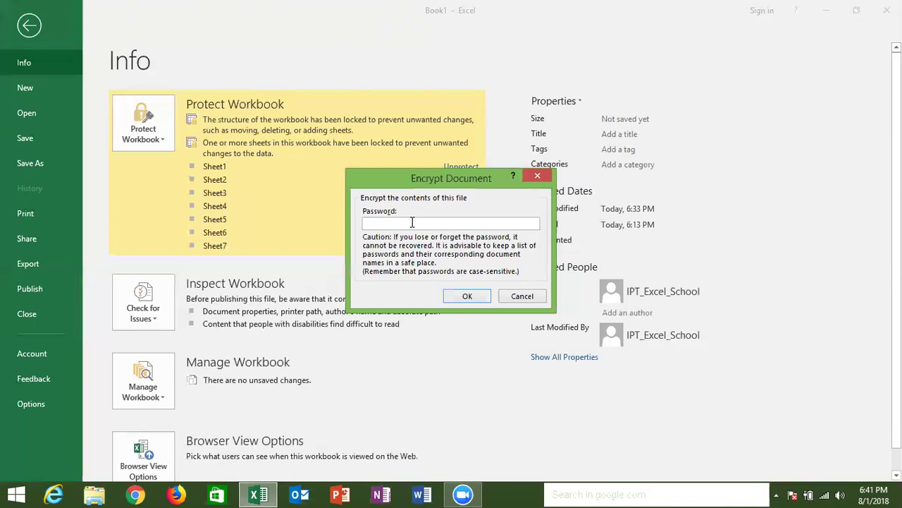
# - Cancel the Encrypt Document password dialog without encrypting, then show the desktop
pyautogui.press('Escape')
pyautogui.press('Escape')
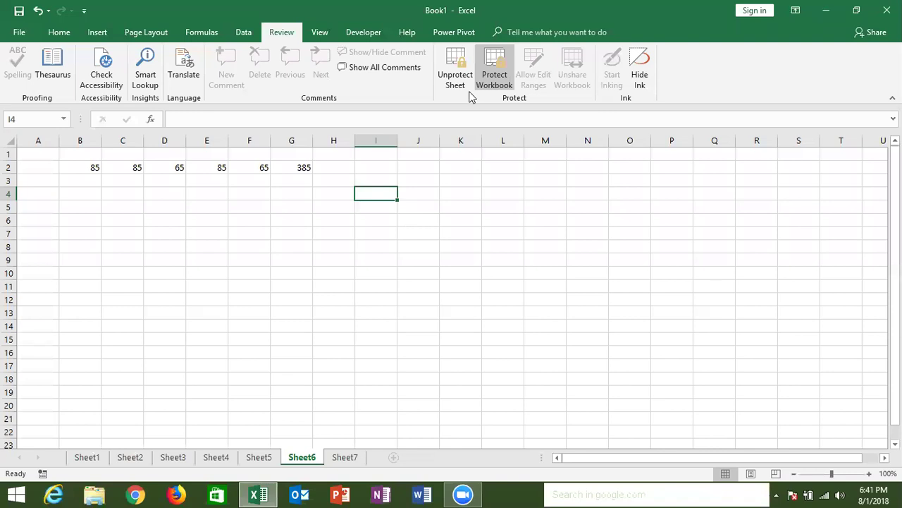
pyautogui.press('super+d')
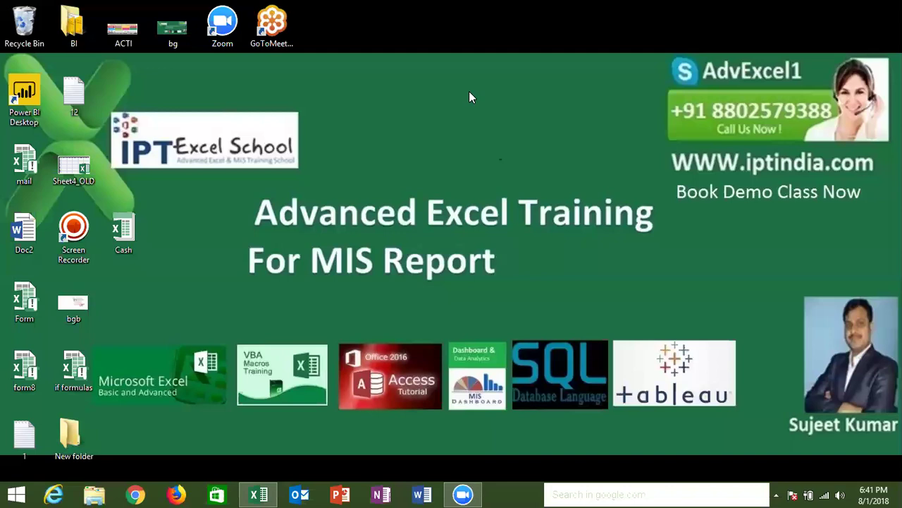